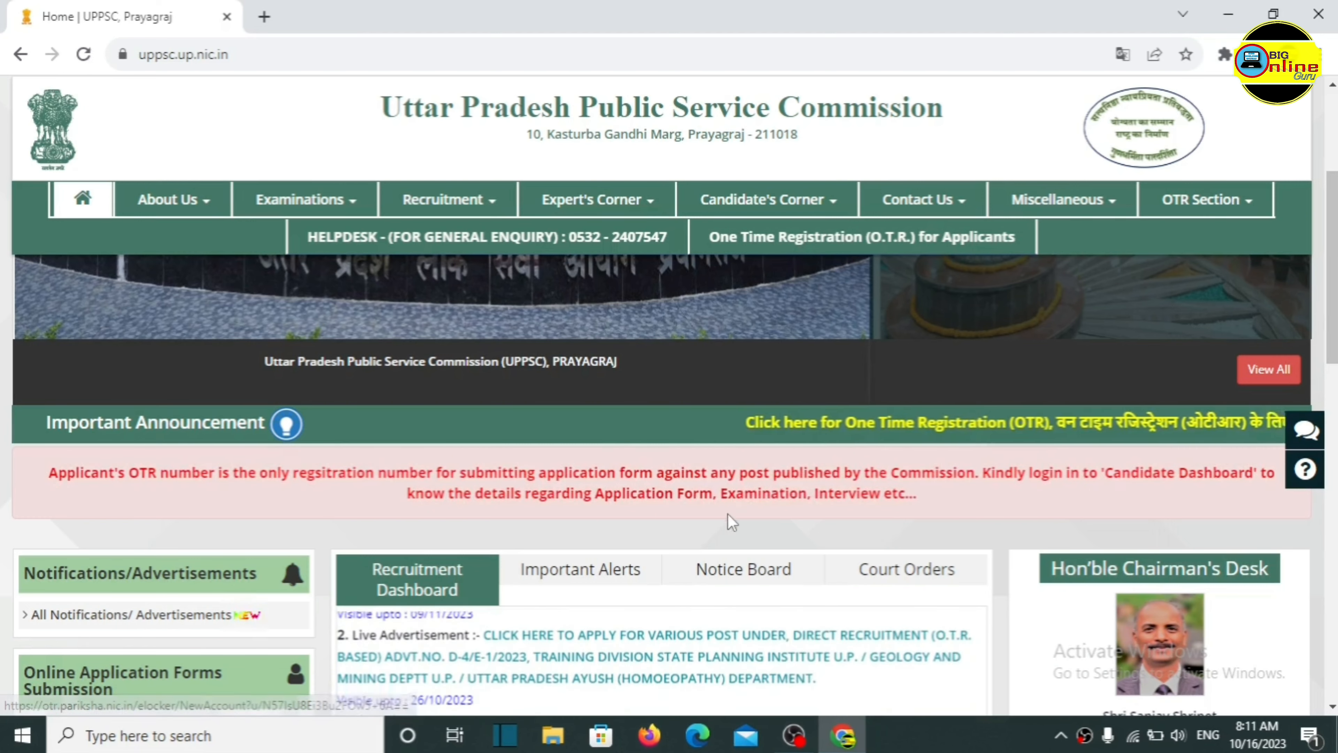
Step: Open the One Time Registration (O.T.R.) portal for applicants and start a new OTR registration
scroll(729, 519, up, 3)
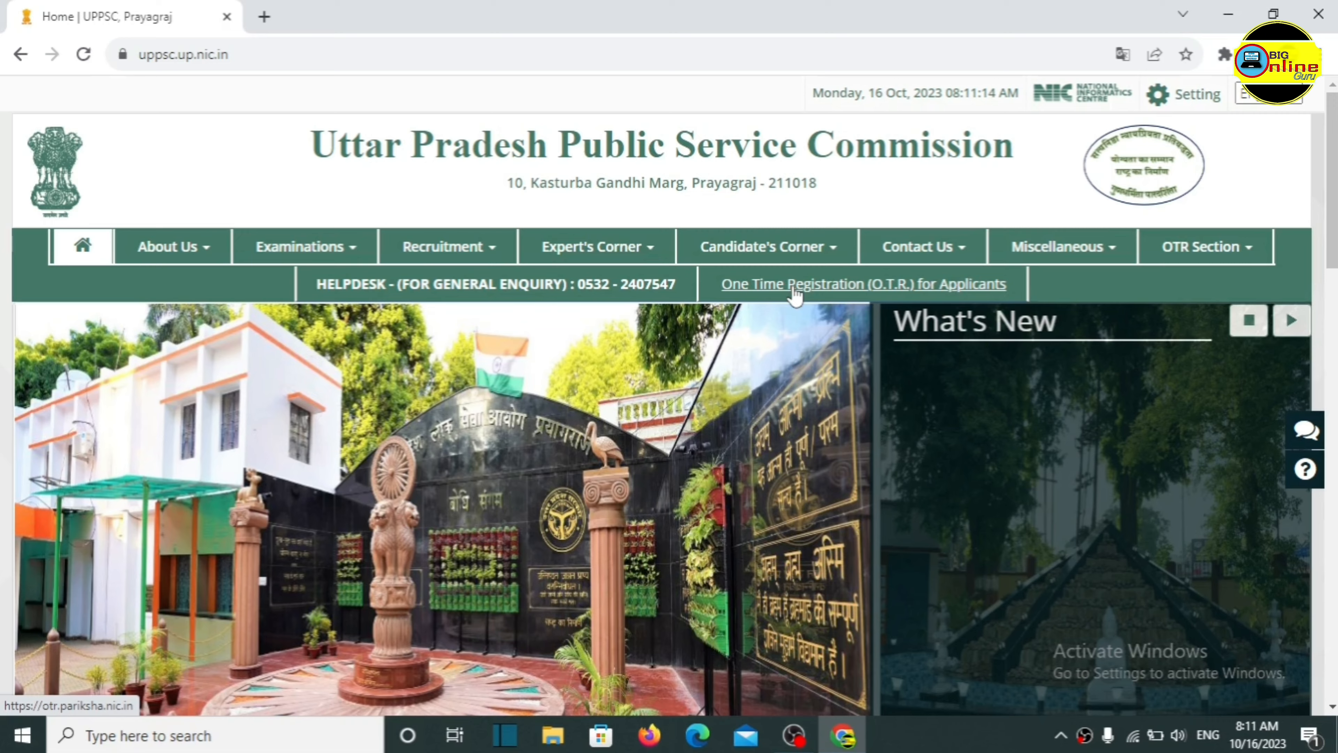
click(796, 287)
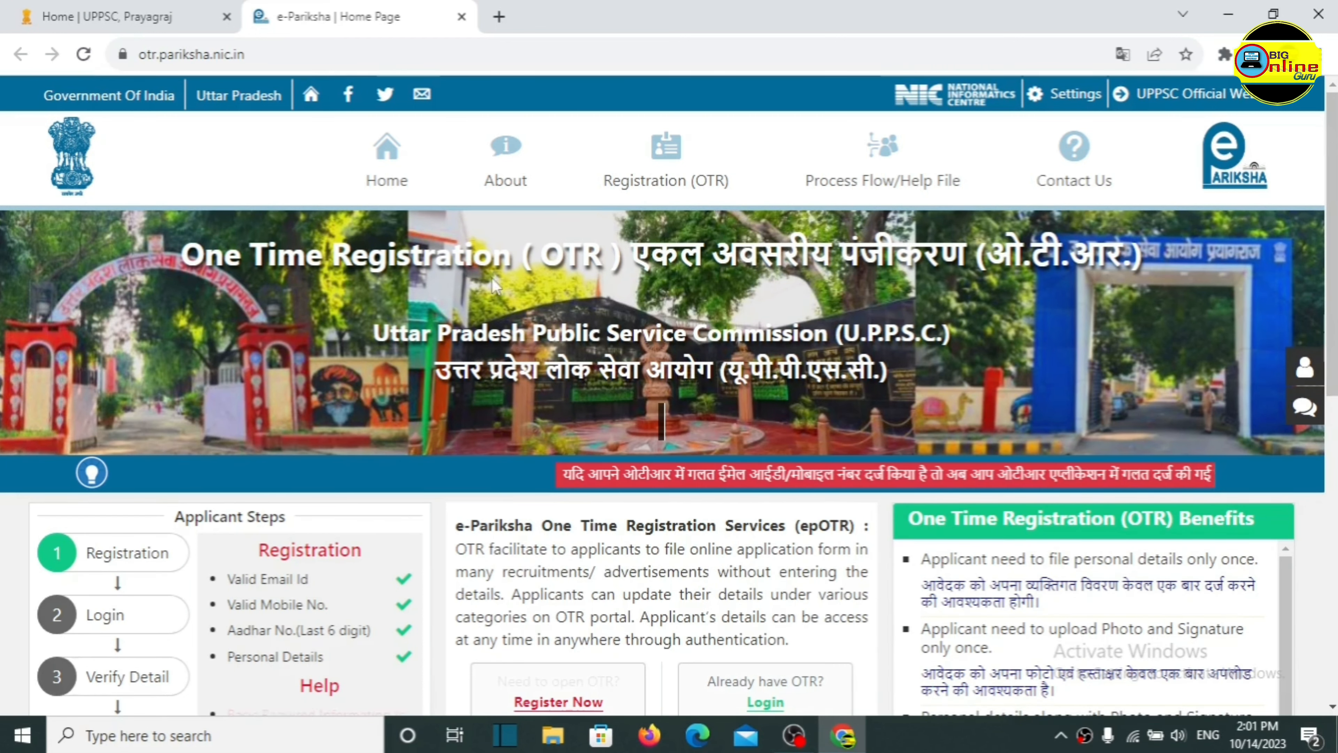
scroll(495, 285, down, 5)
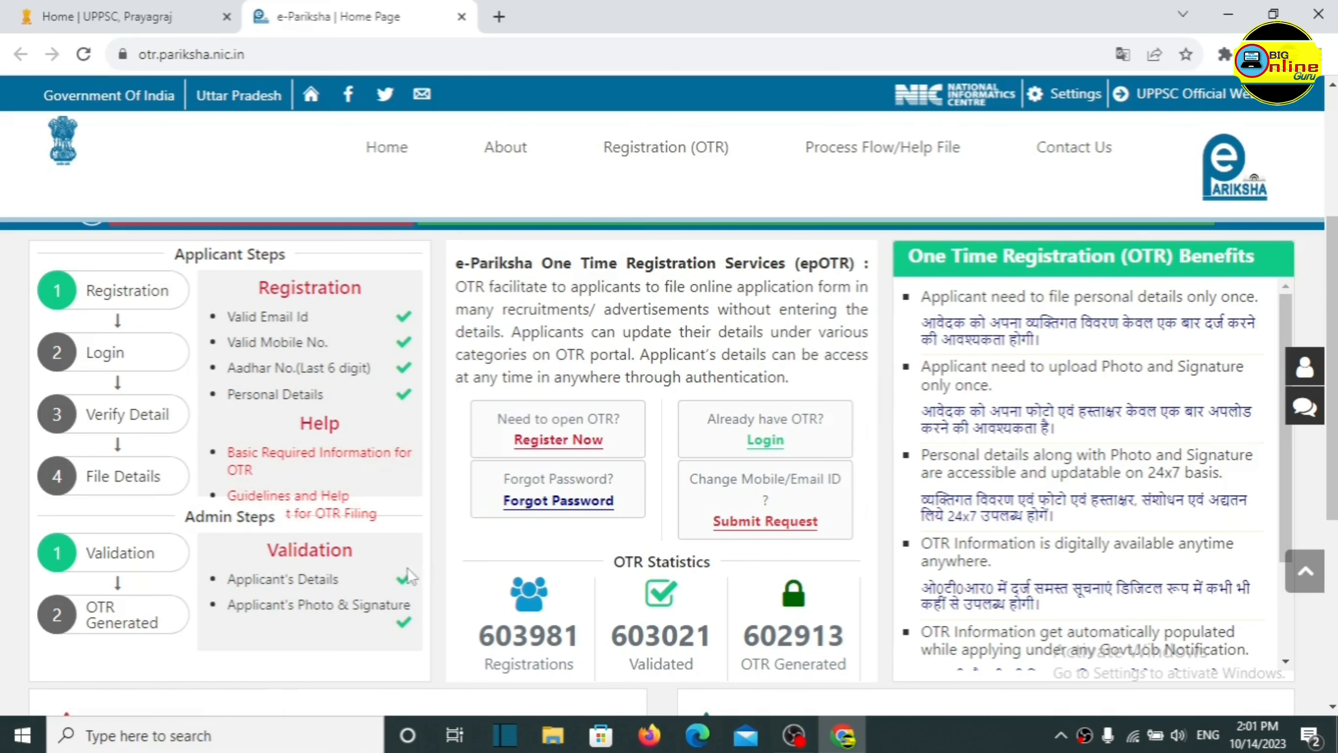
scroll(409, 576, up, 3)
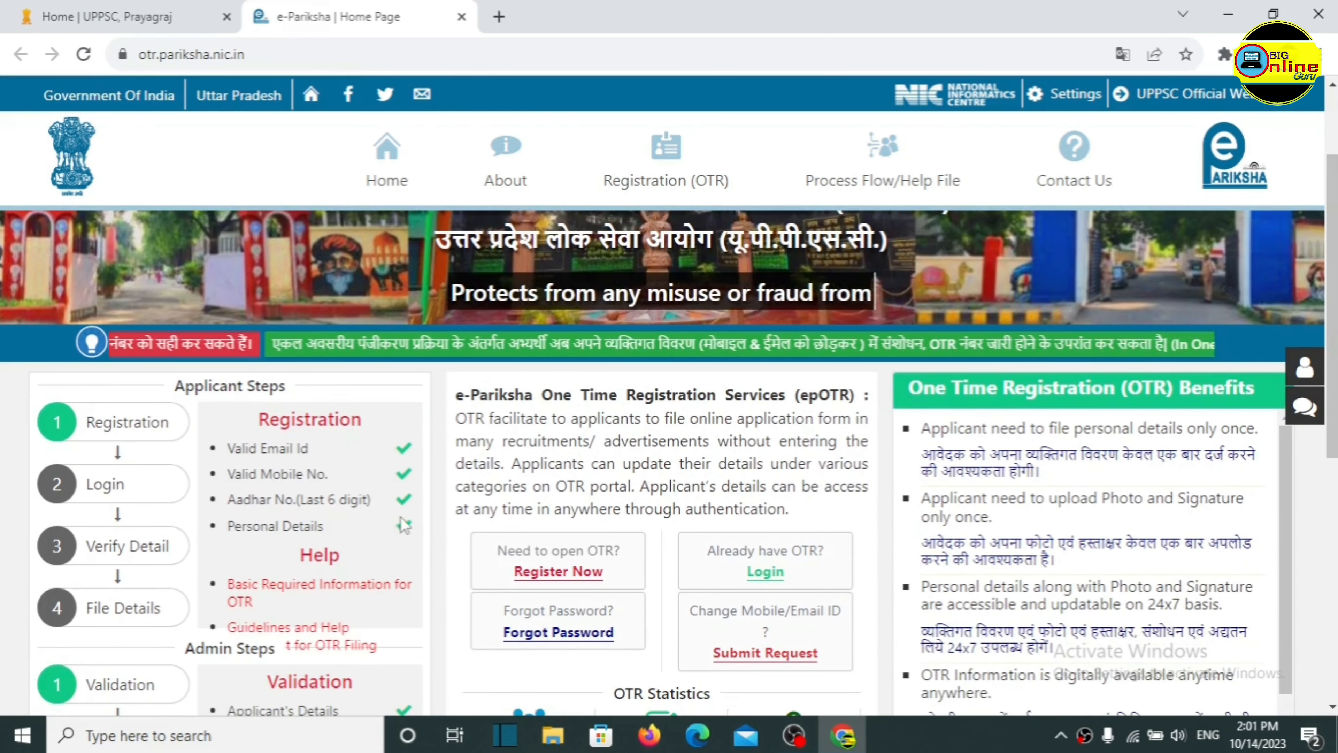
scroll(404, 525, down, 3)
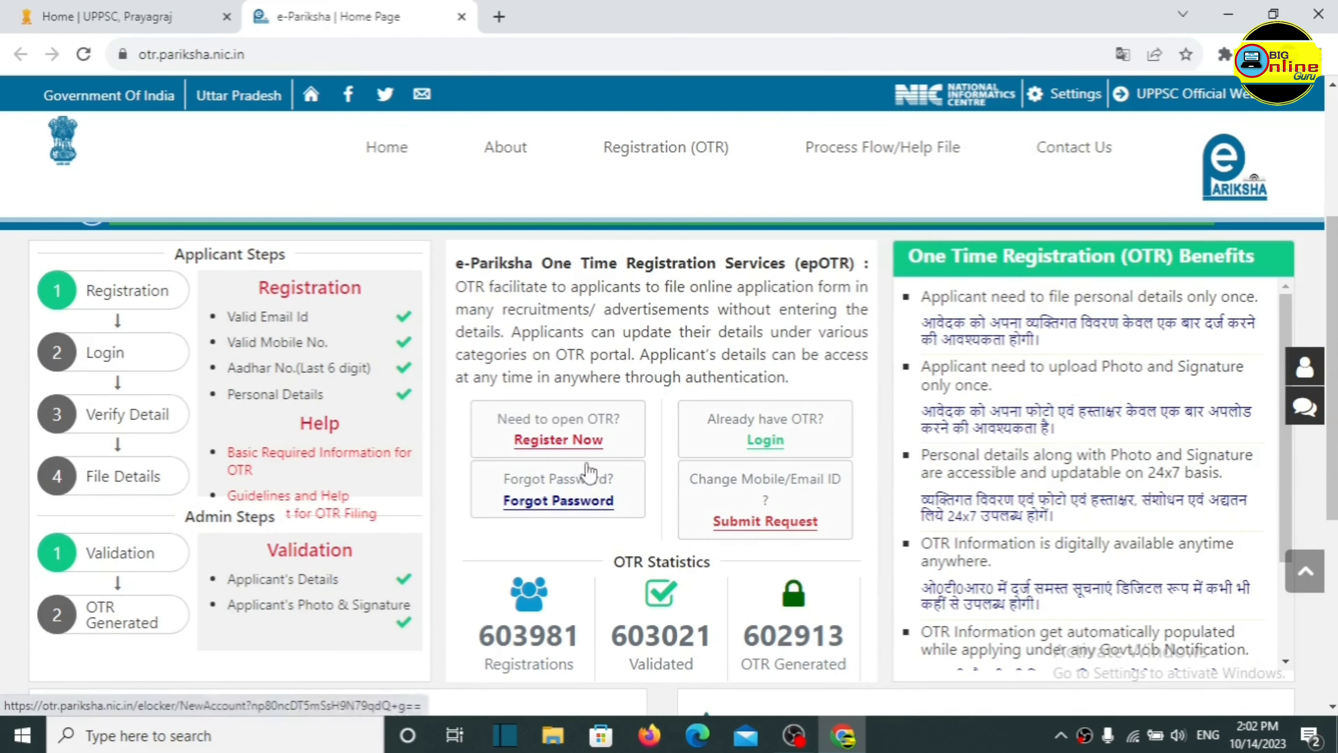
click(542, 447)
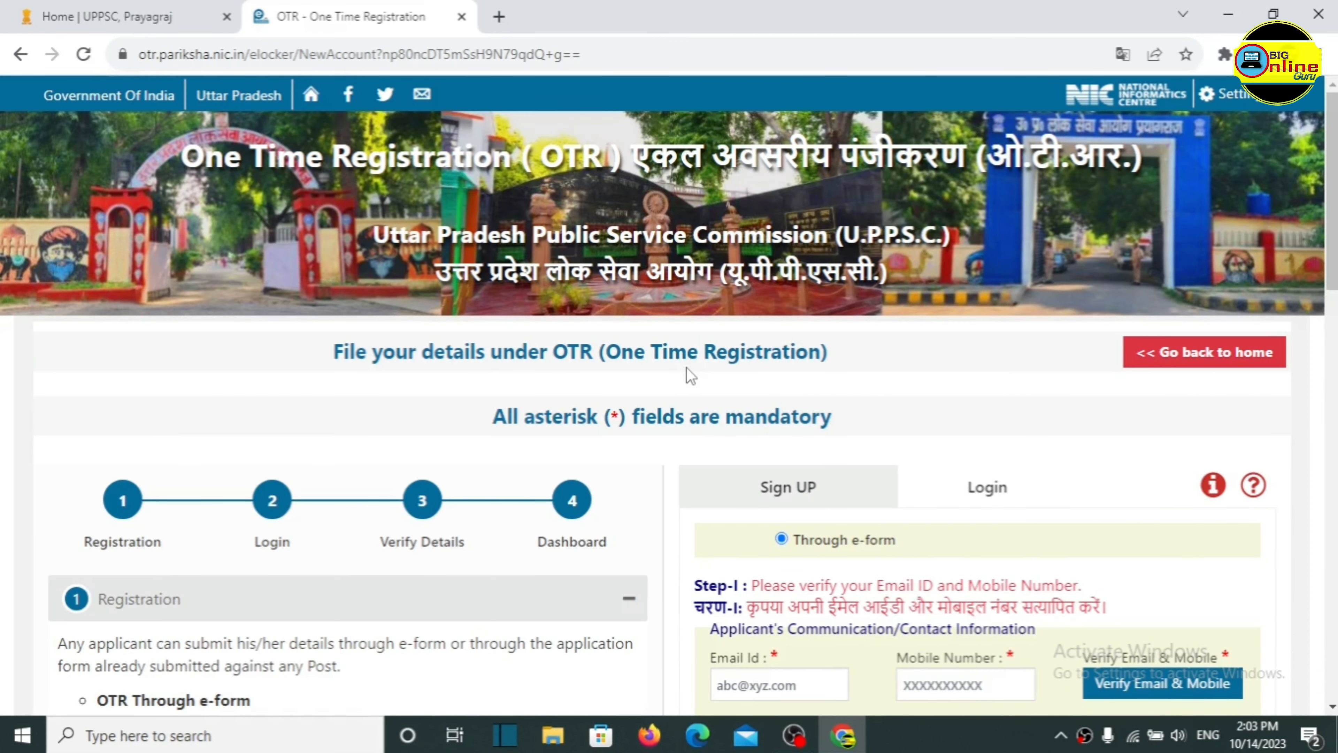
Step: Fill in the applicant's email ID and mobile number on the sign-up form and submit both for verification
scroll(681, 382, down, 2)
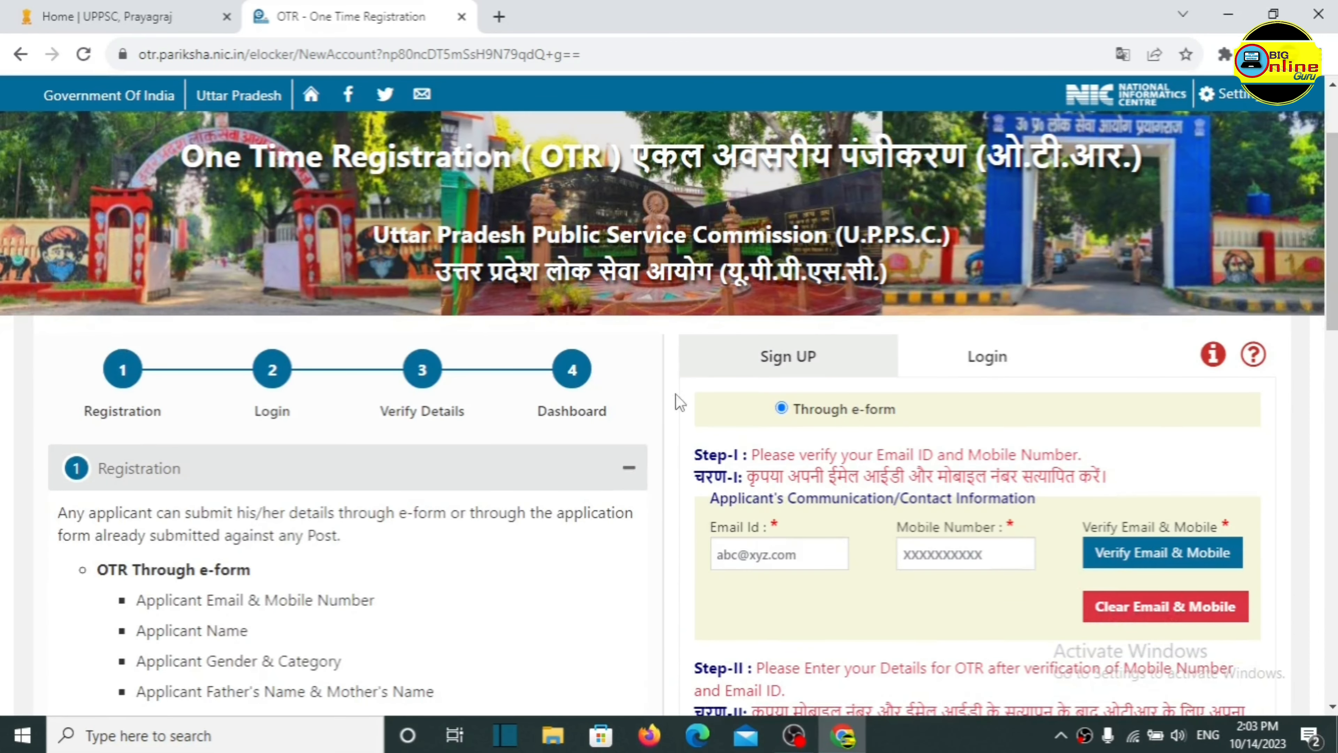
scroll(663, 485, down, 2)
scroll(685, 493, up, 4)
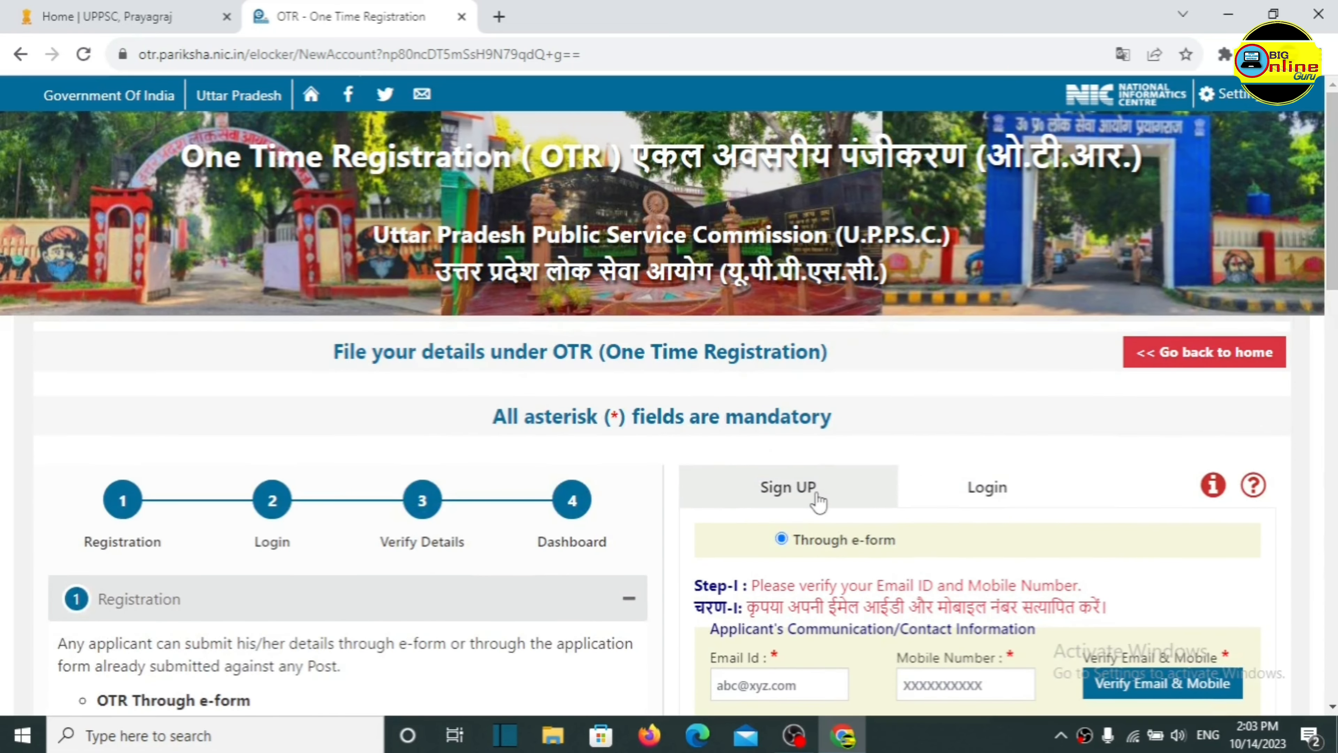
scroll(1033, 490, down, 2)
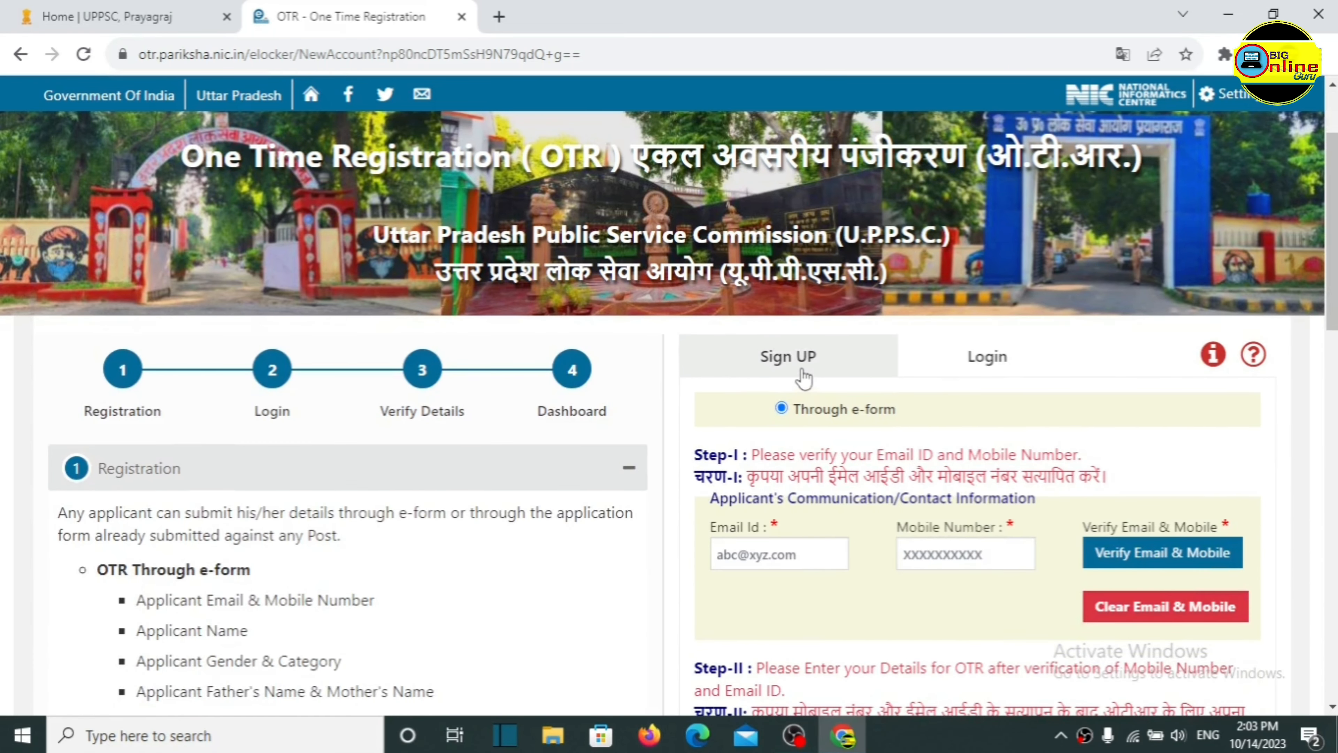
scroll(896, 407, down, 2)
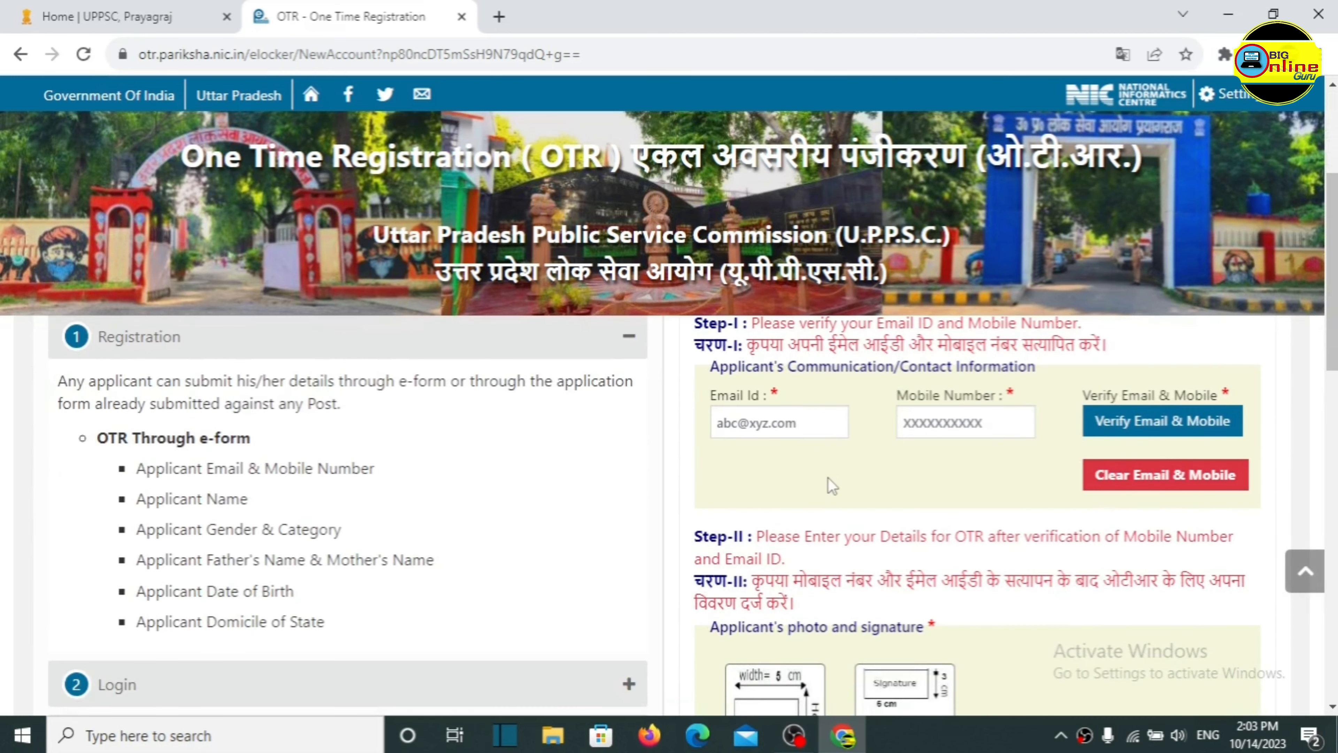
click(775, 425)
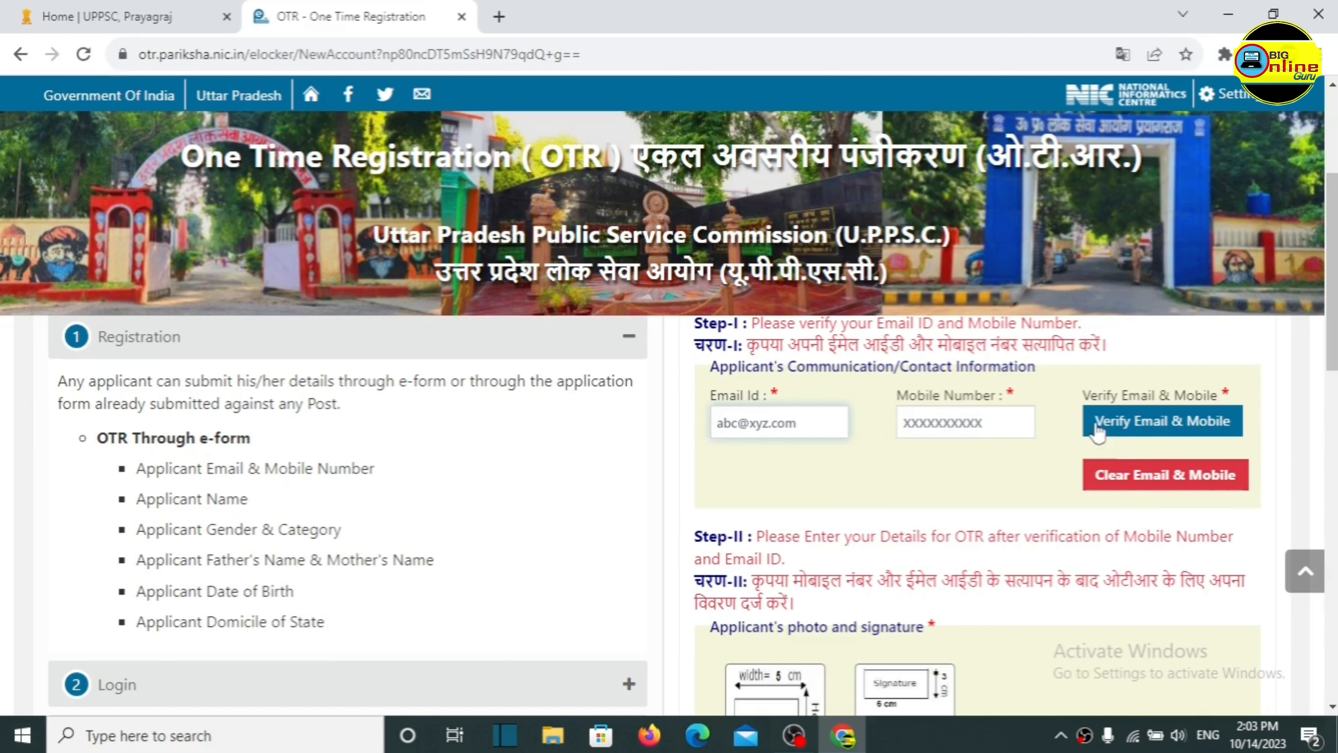
click(1132, 426)
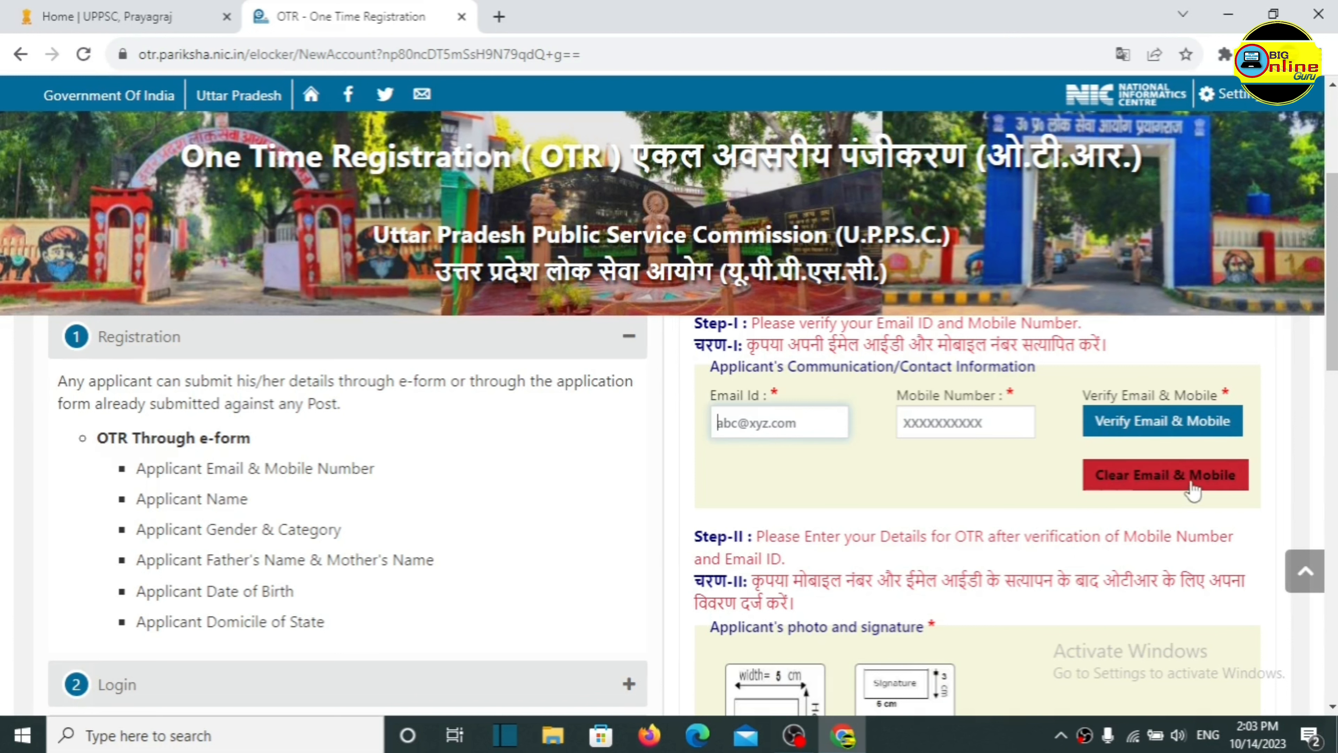
click(1088, 489)
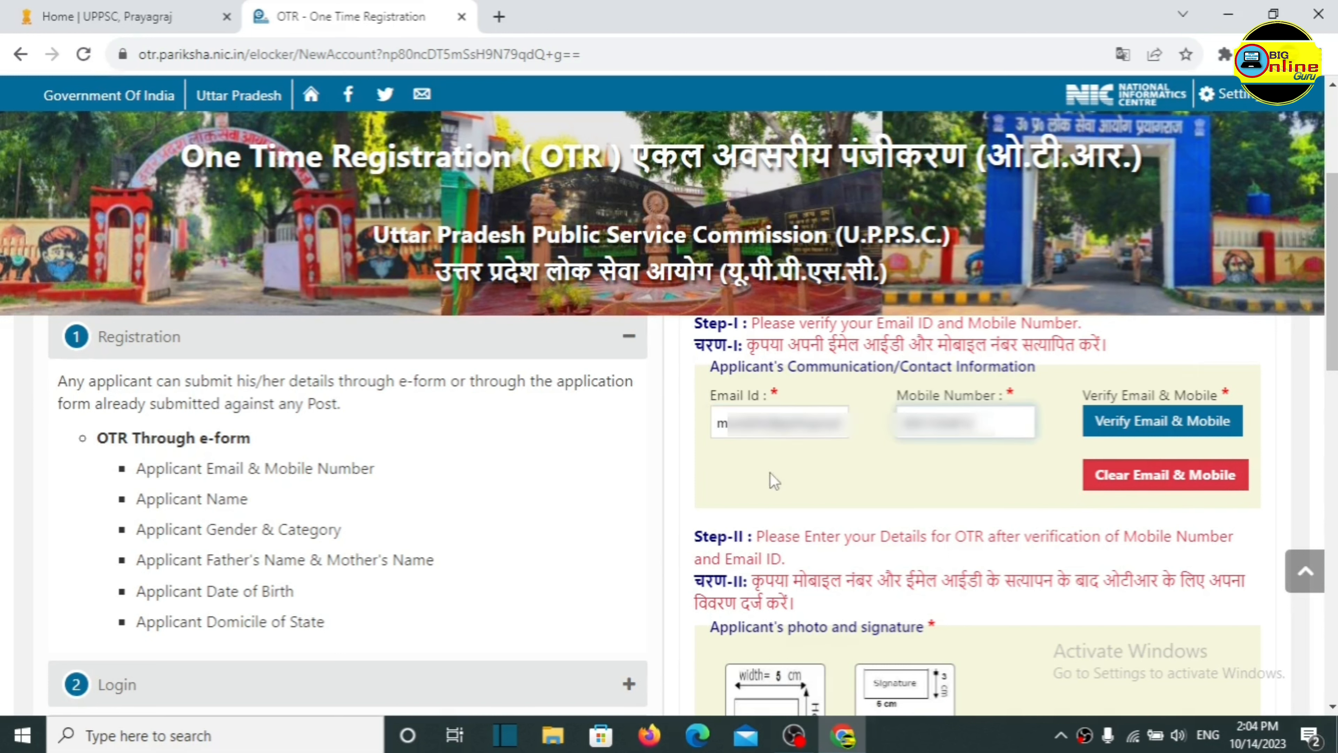
click(1112, 434)
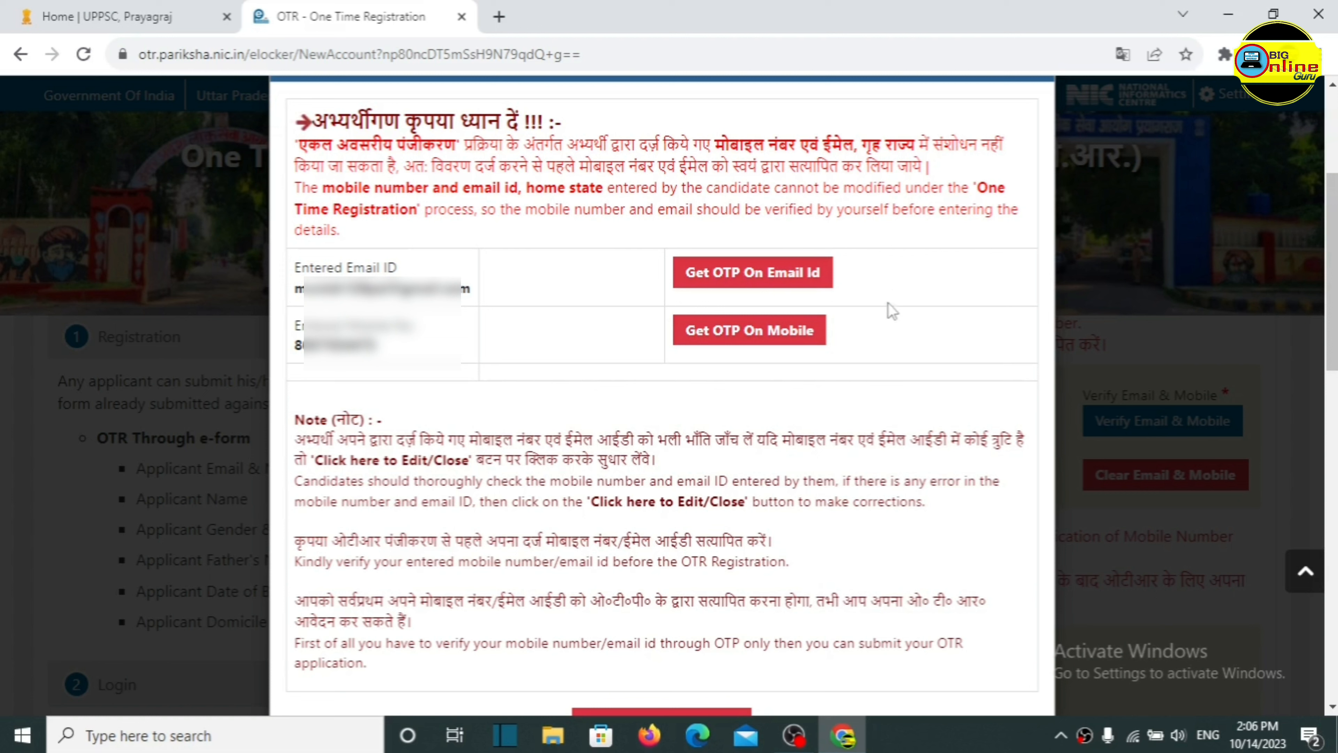
Step: Request an OTP on the email ID, enter the secret OTP code and verify the email
scroll(875, 340, down, 5)
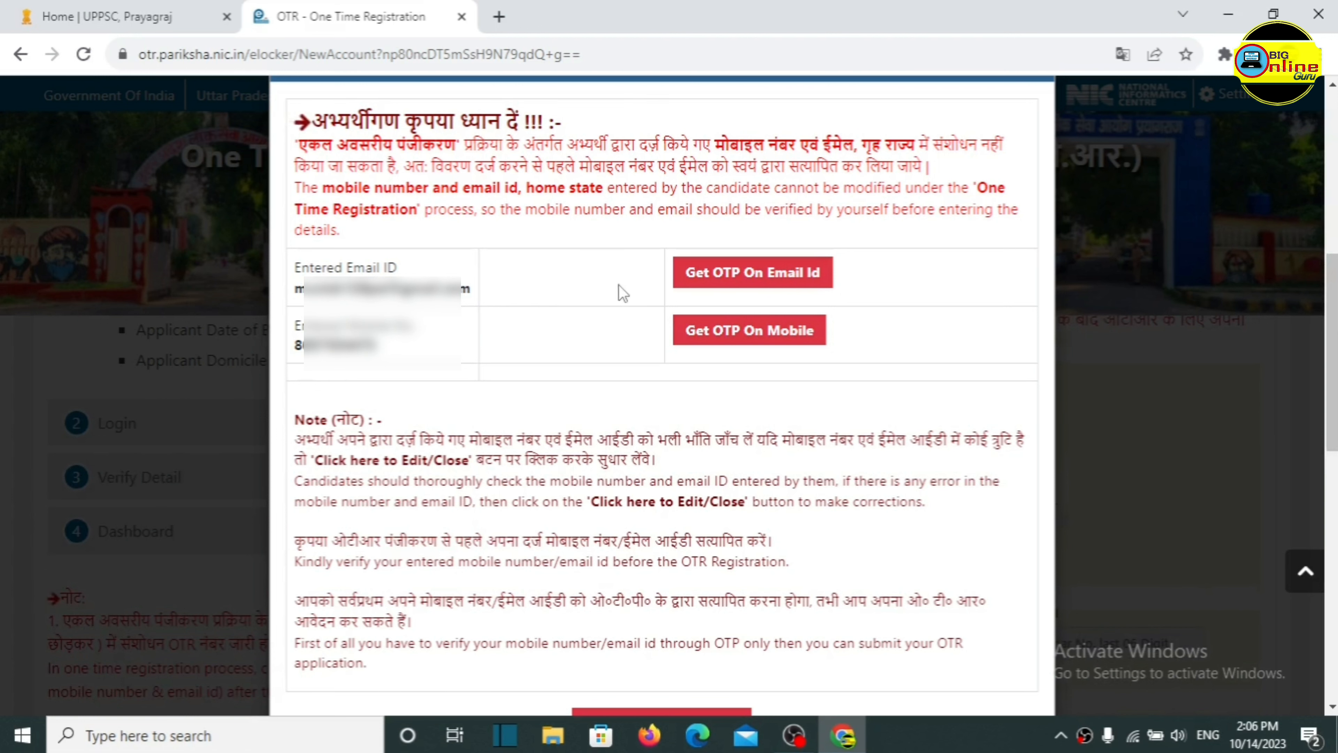
click(735, 285)
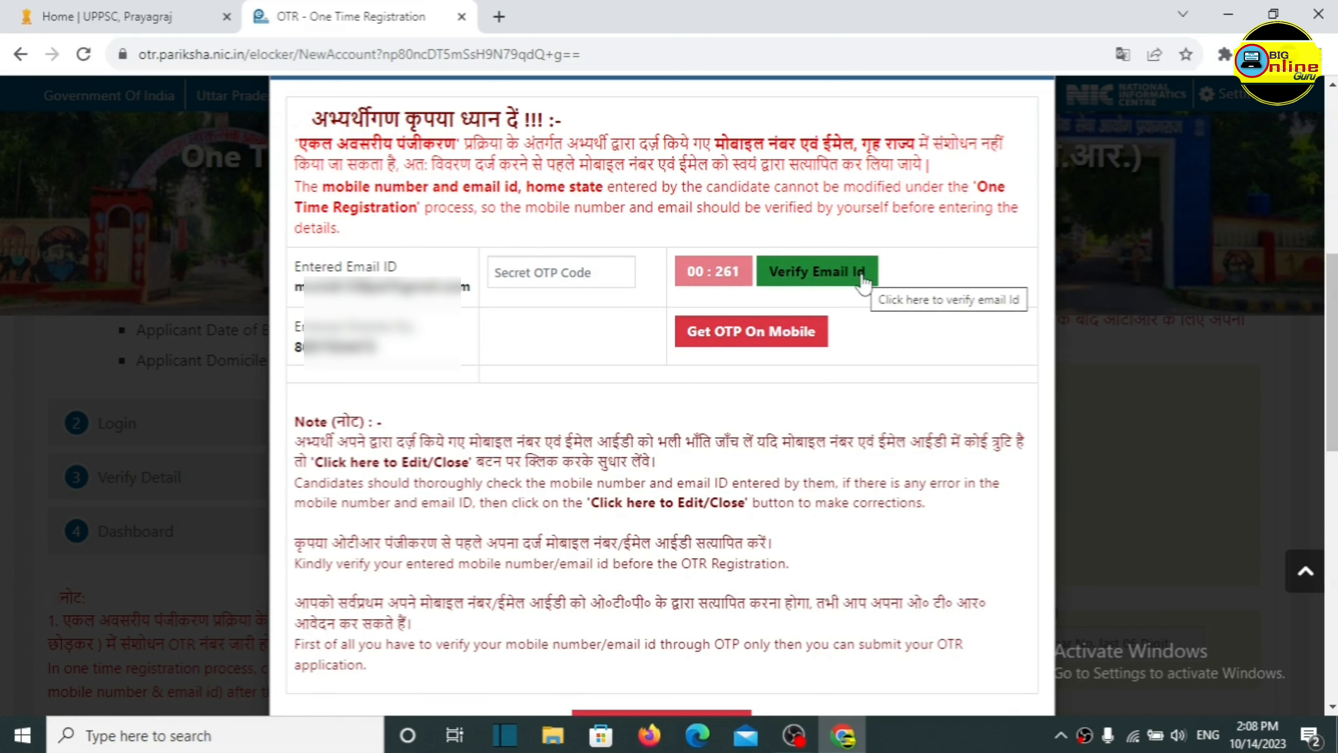
click(595, 270)
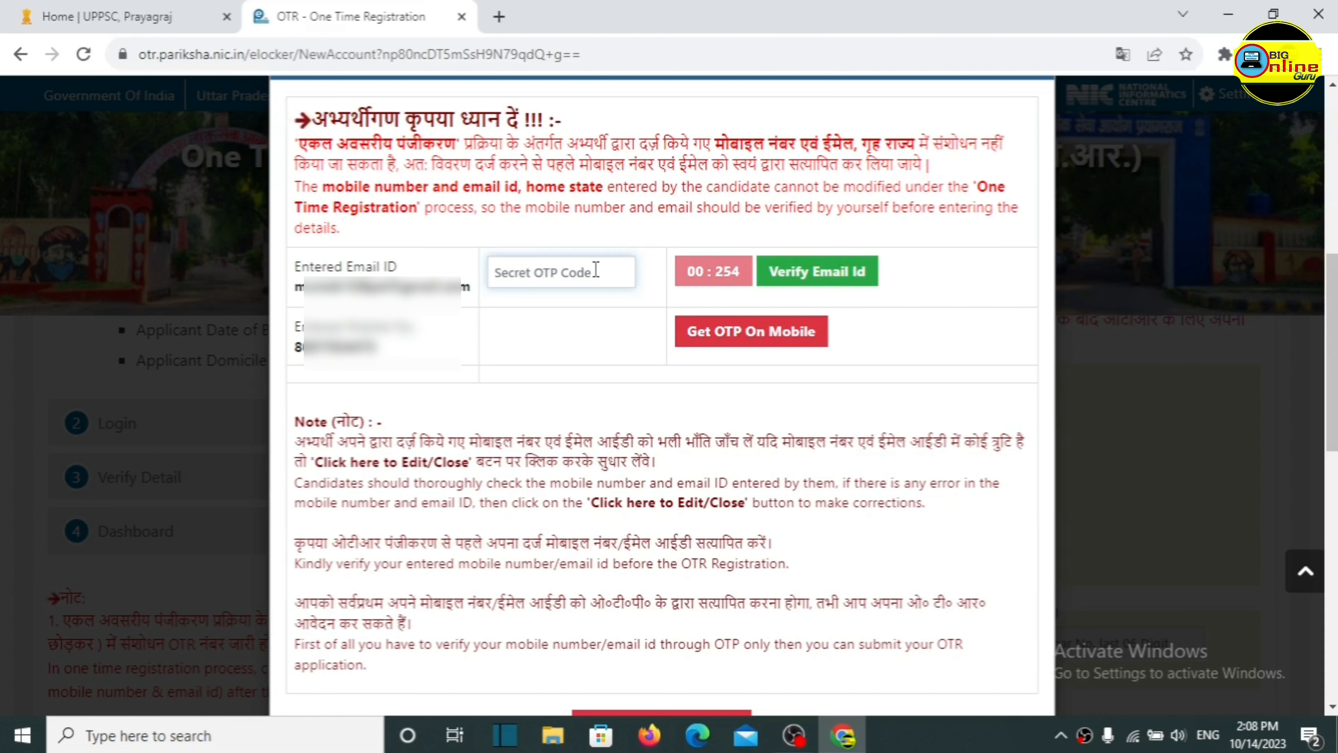
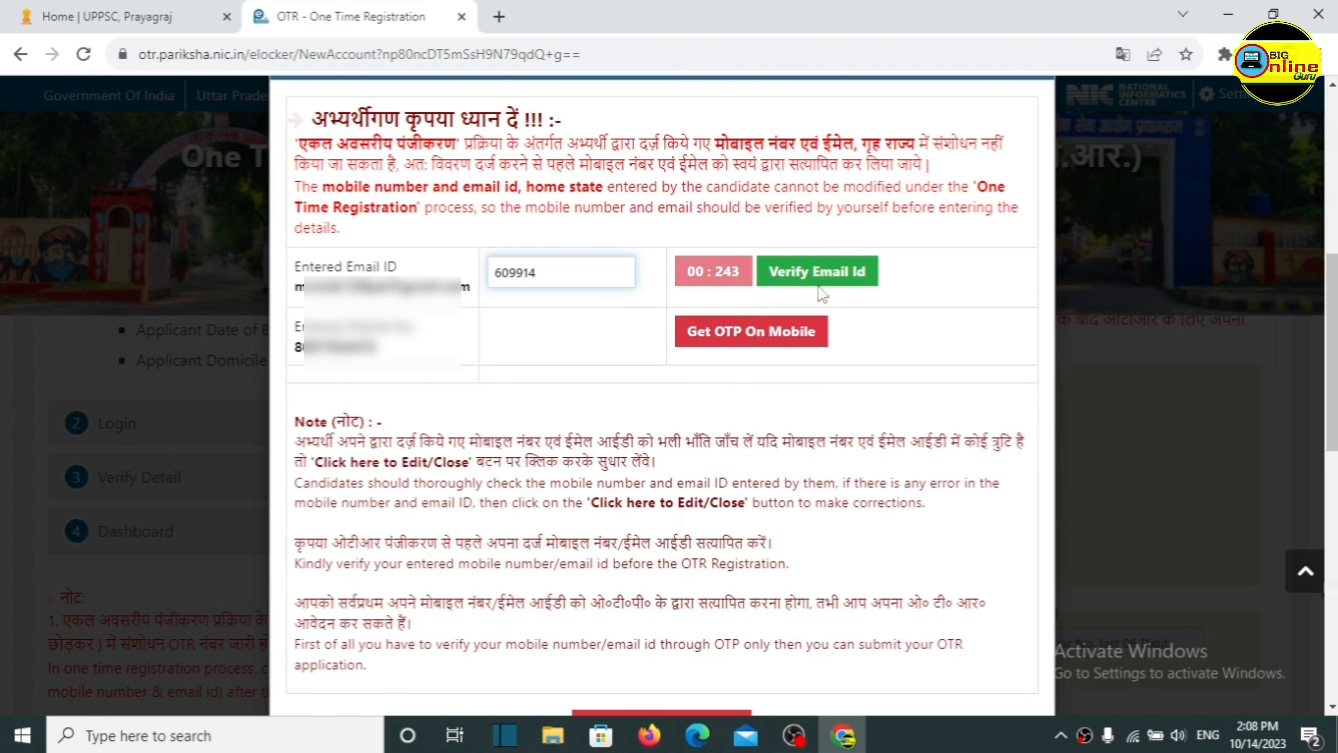
click(854, 274)
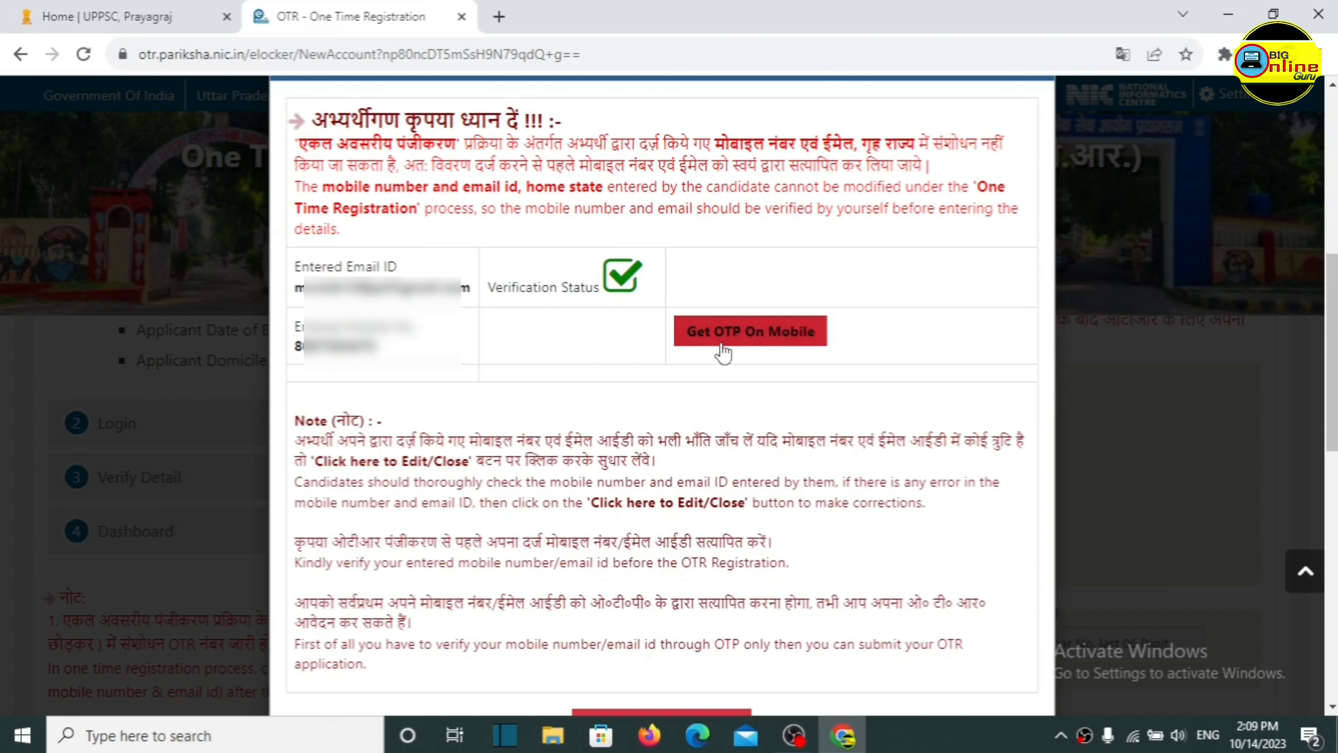
Step: Request an OTP on the mobile number for its verification and proceed to filling details in OTR
click(746, 342)
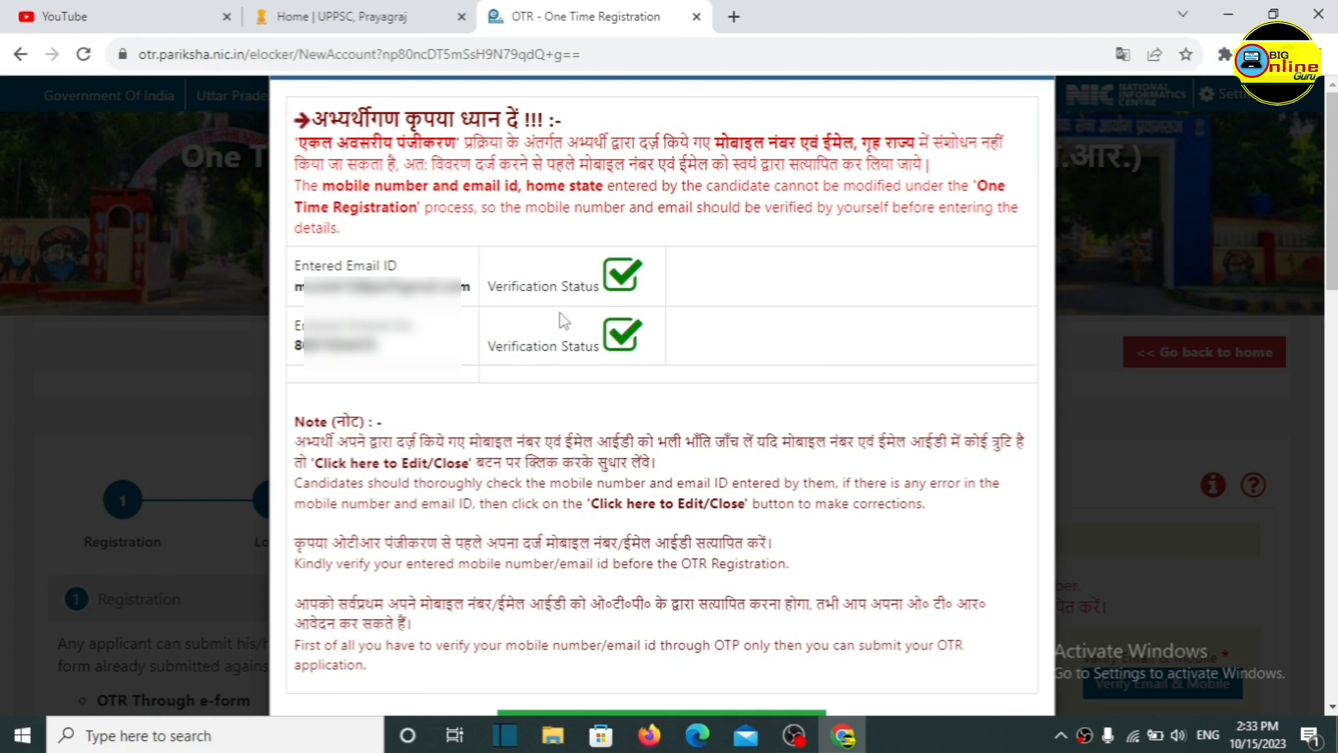
scroll(685, 500, down, 5)
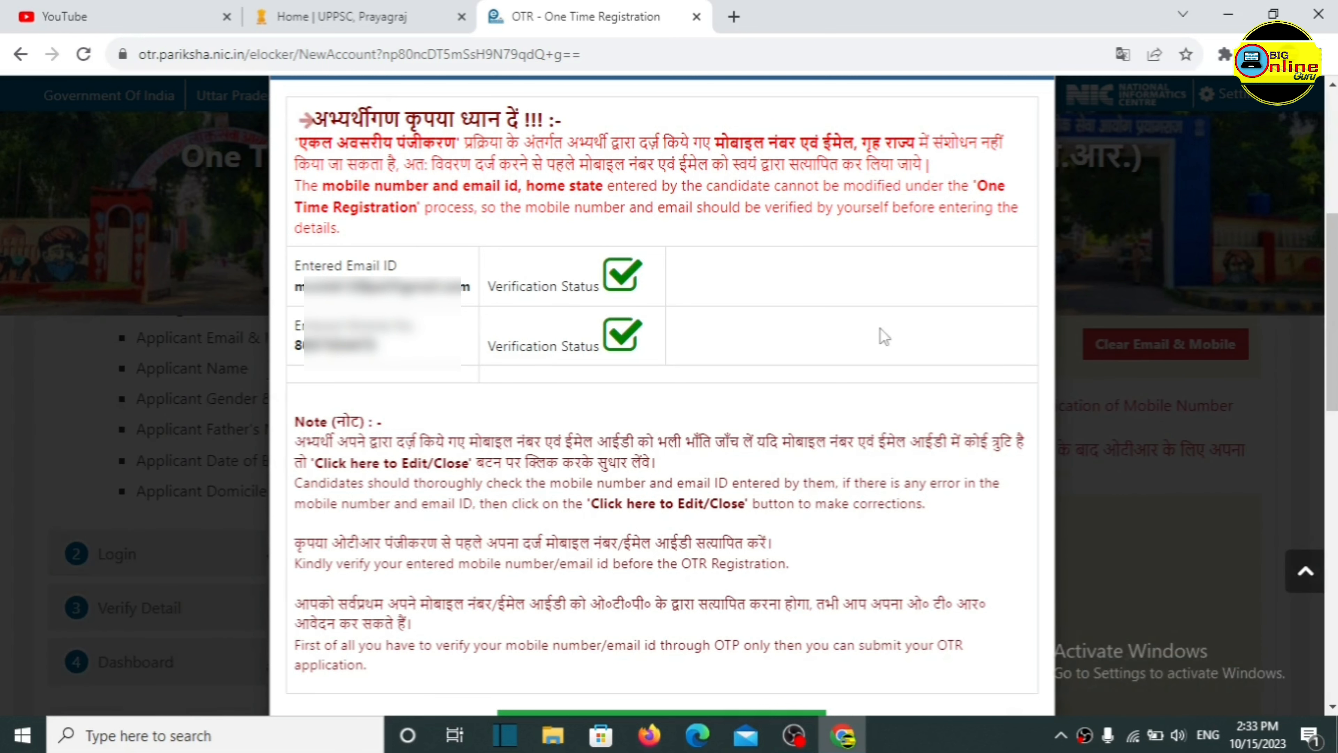
scroll(866, 588, down, 3)
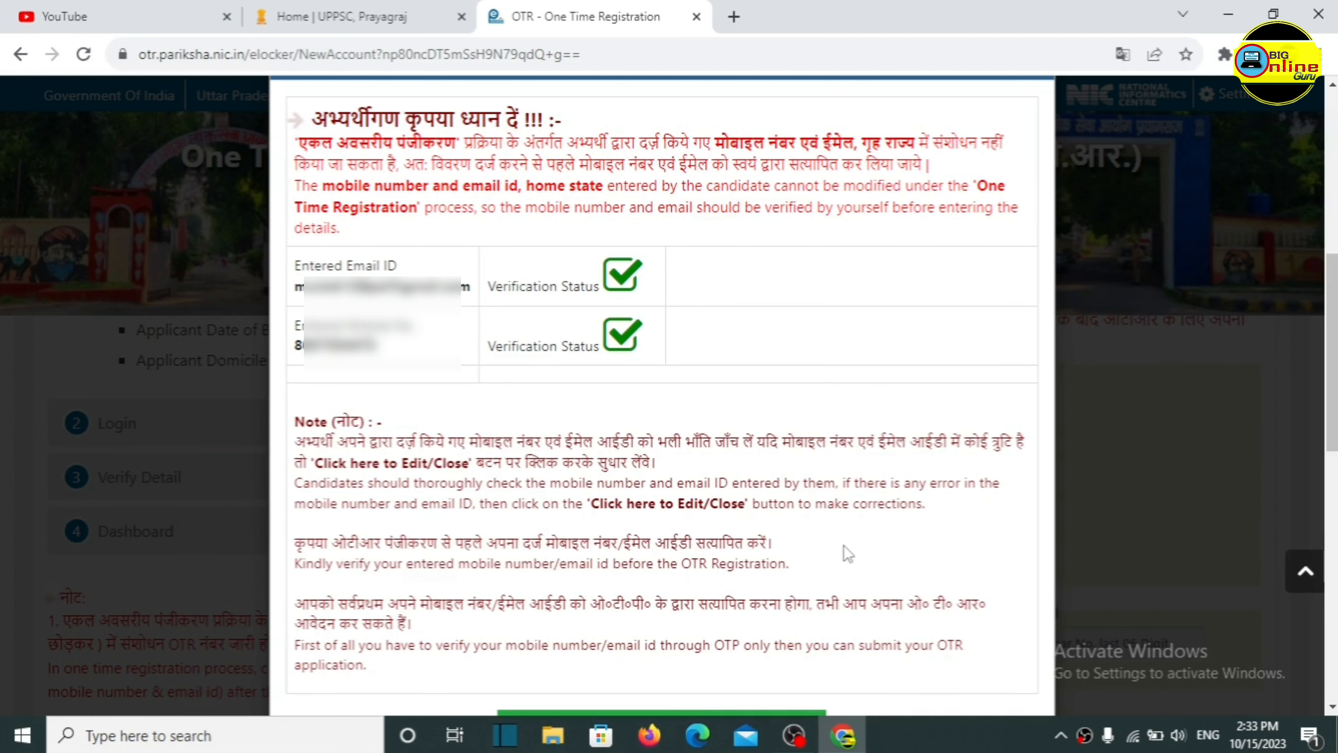
key(ctrl+minus)
key(ctrl+minus)
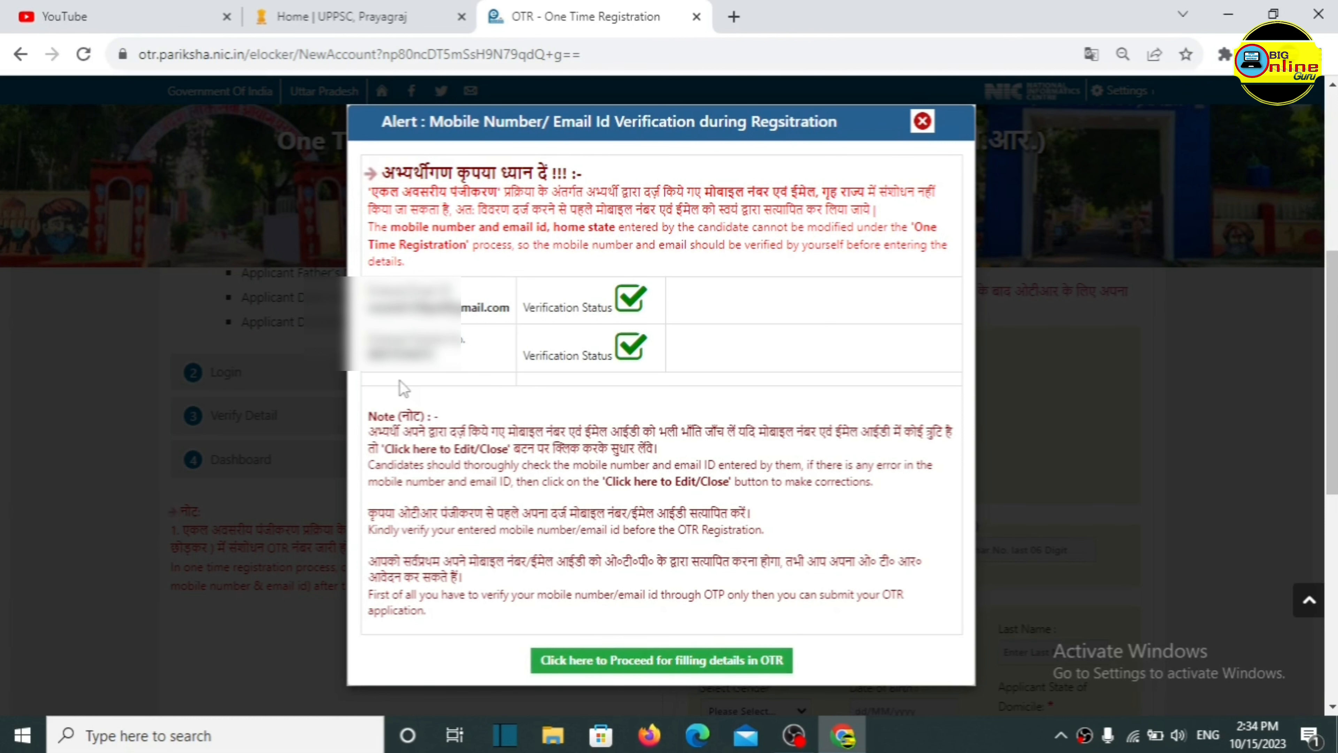
click(590, 659)
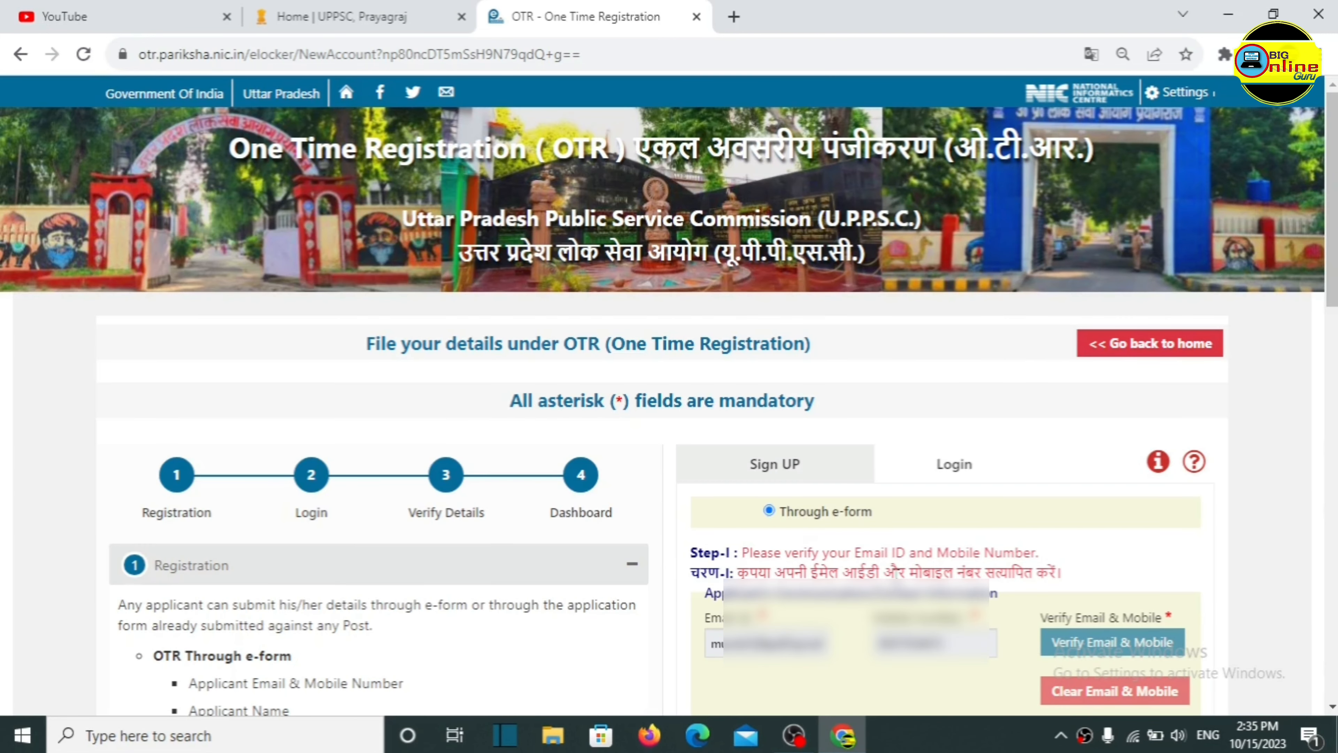
Step: Choose the image img569 from the DOCUMENT folder as the applicant's latest colored photo
scroll(896, 574, down, 2)
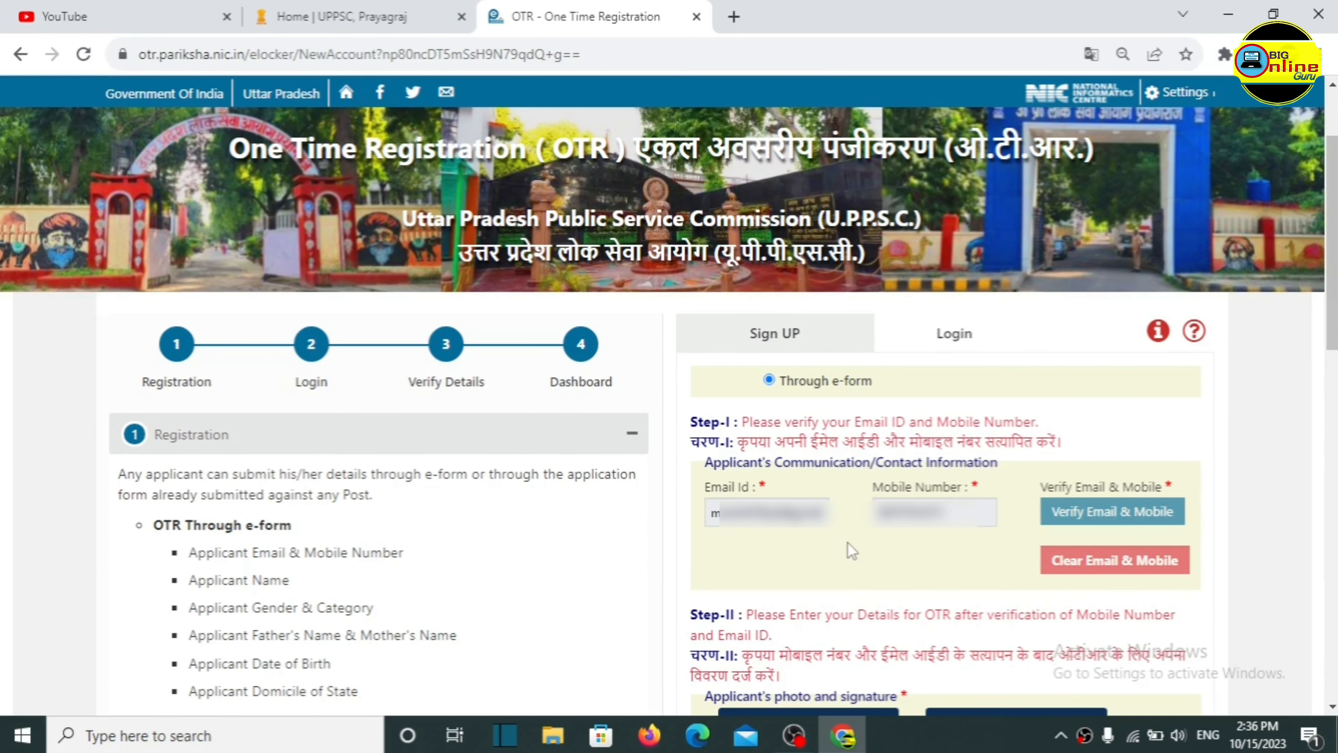
scroll(853, 542, down, 2)
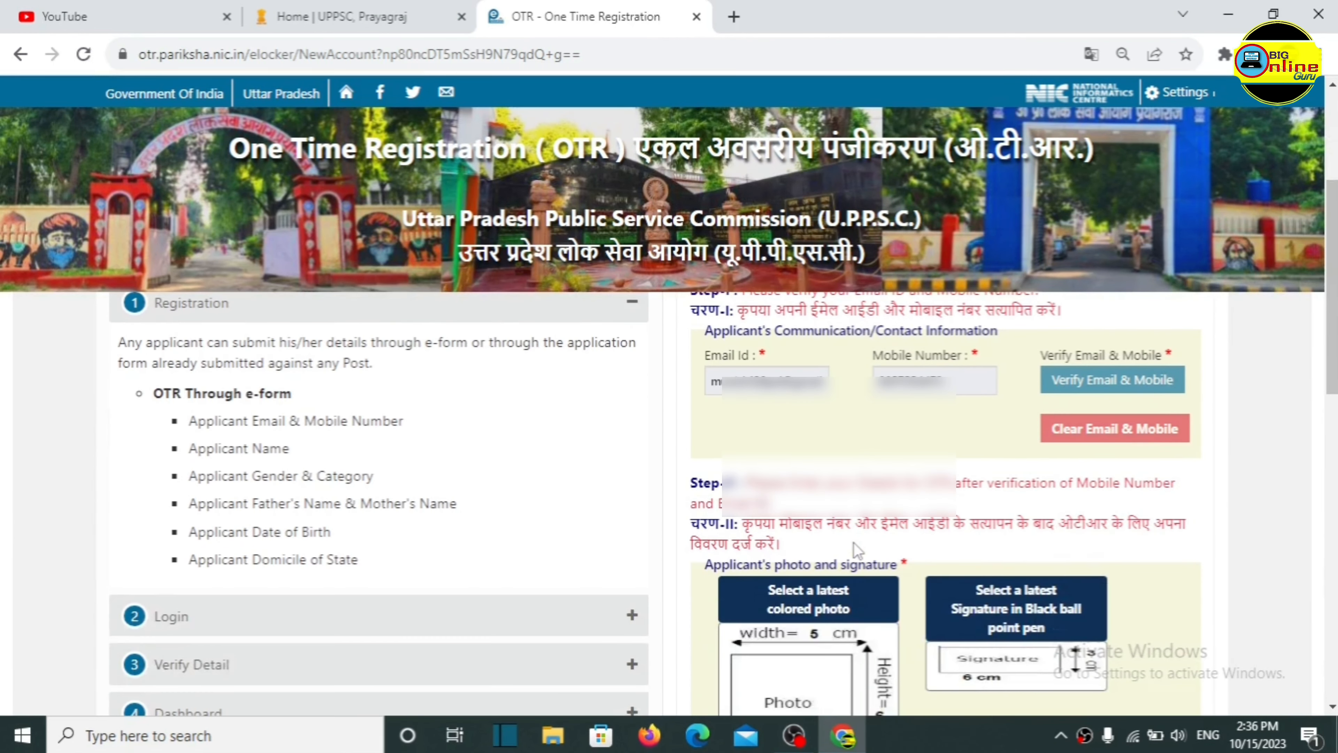
scroll(877, 536, down, 2)
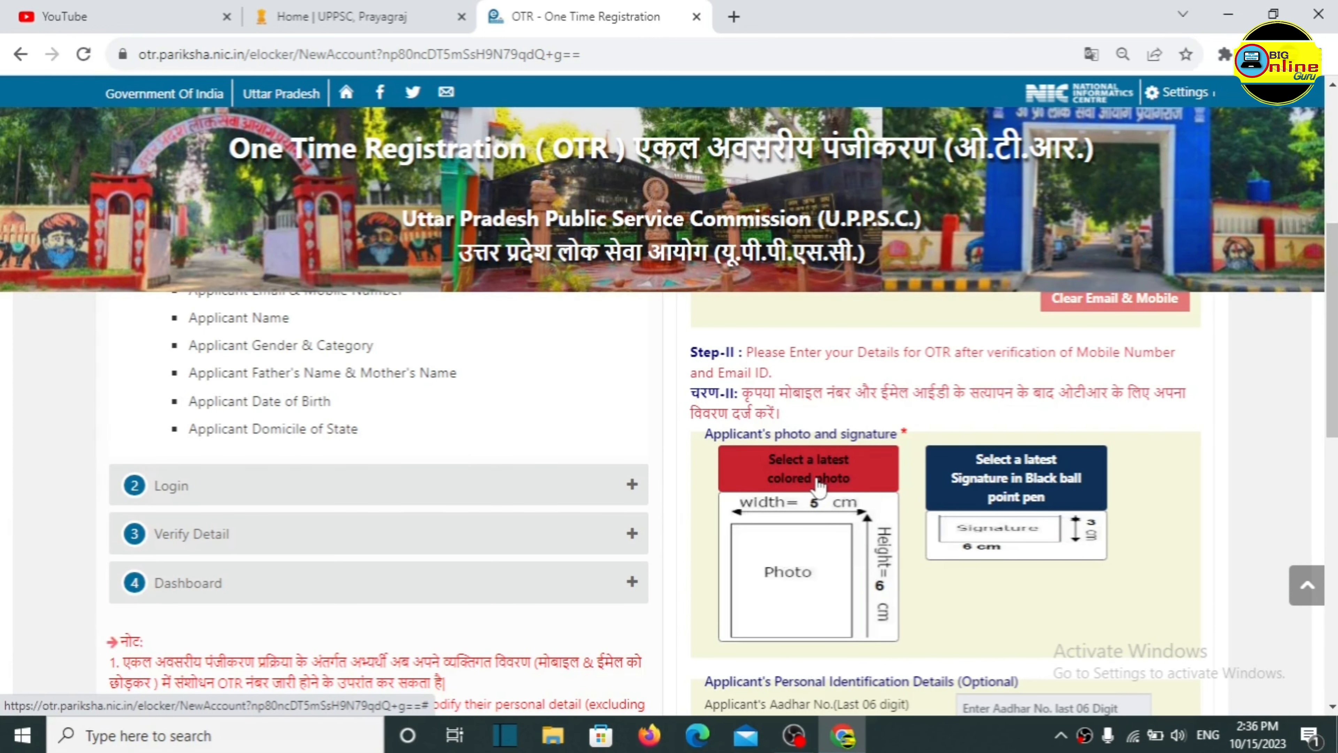
click(818, 480)
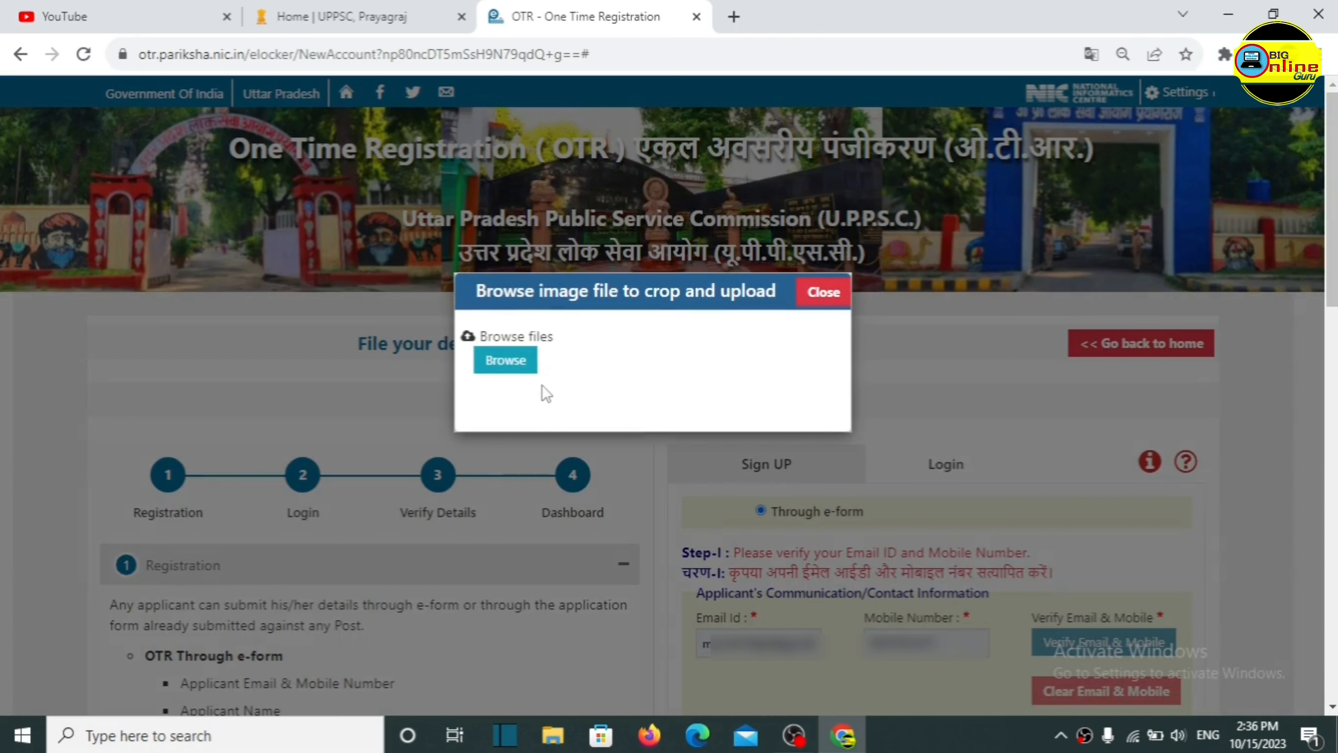
click(505, 369)
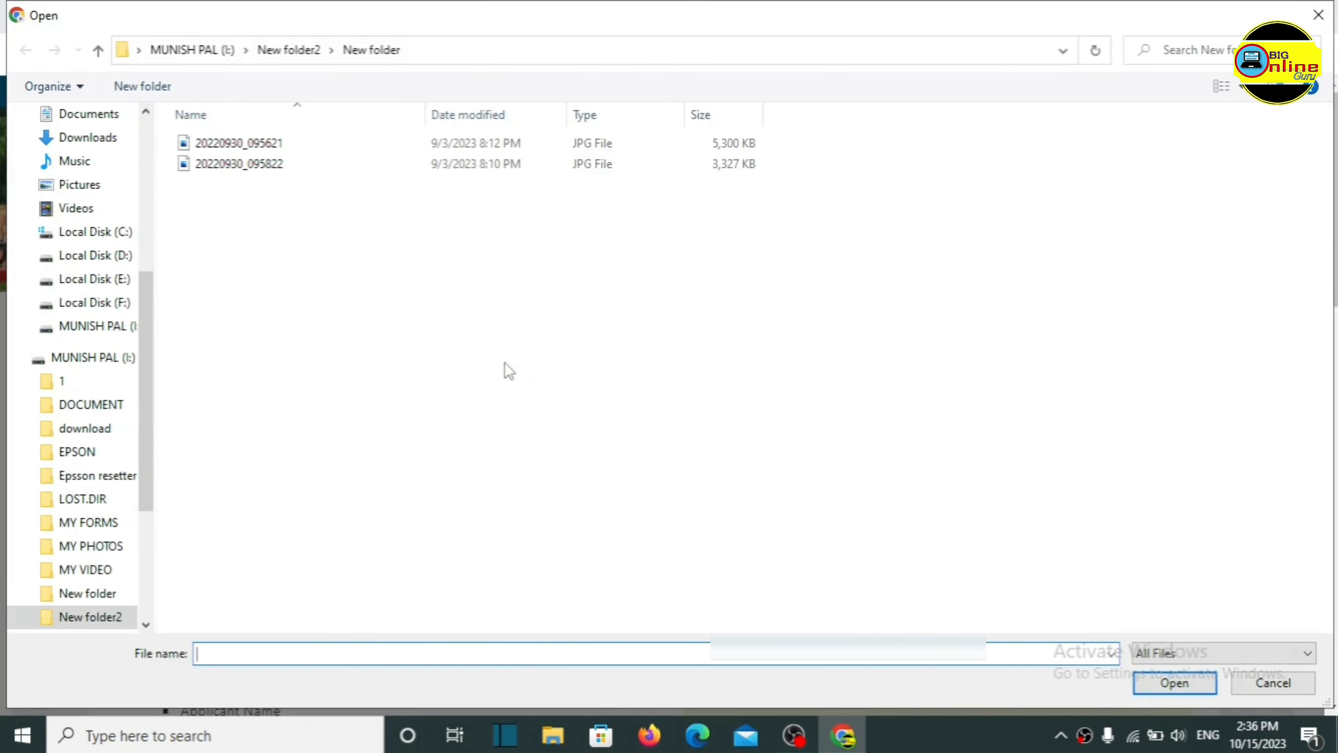
click(106, 413)
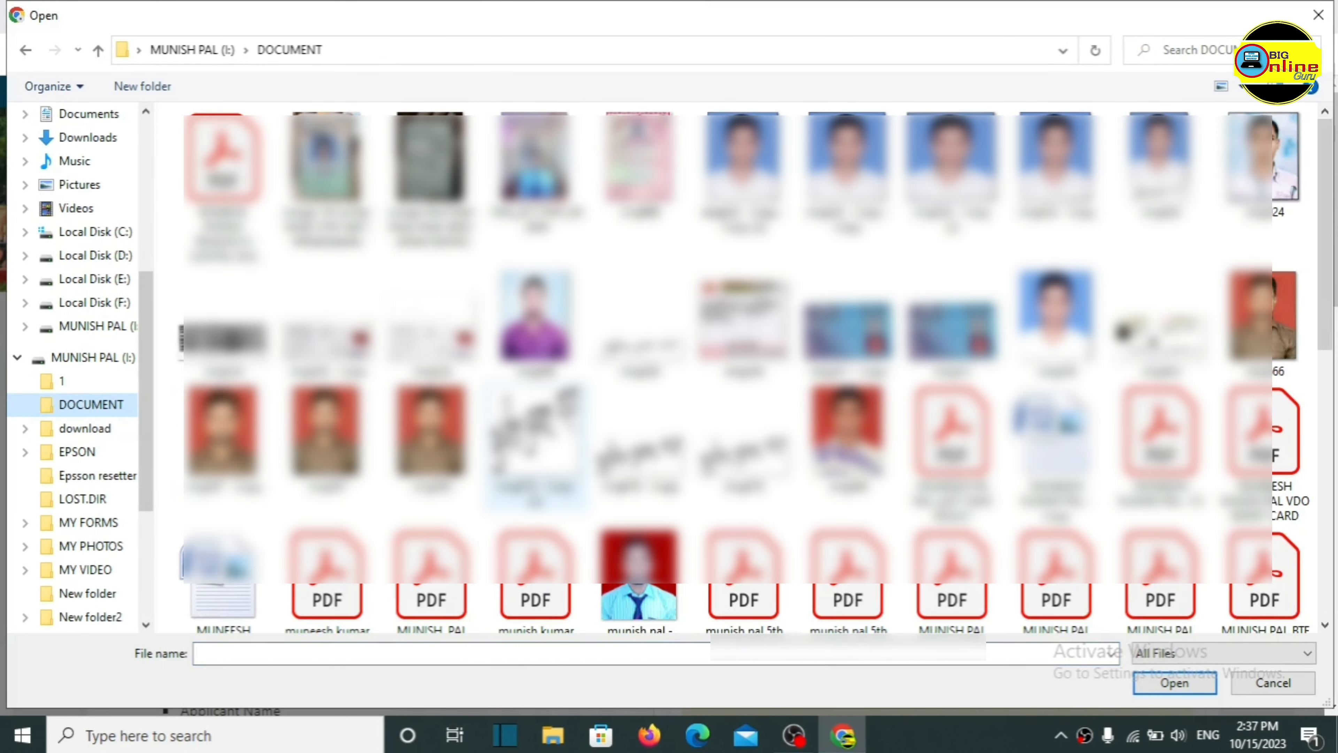
click(412, 443)
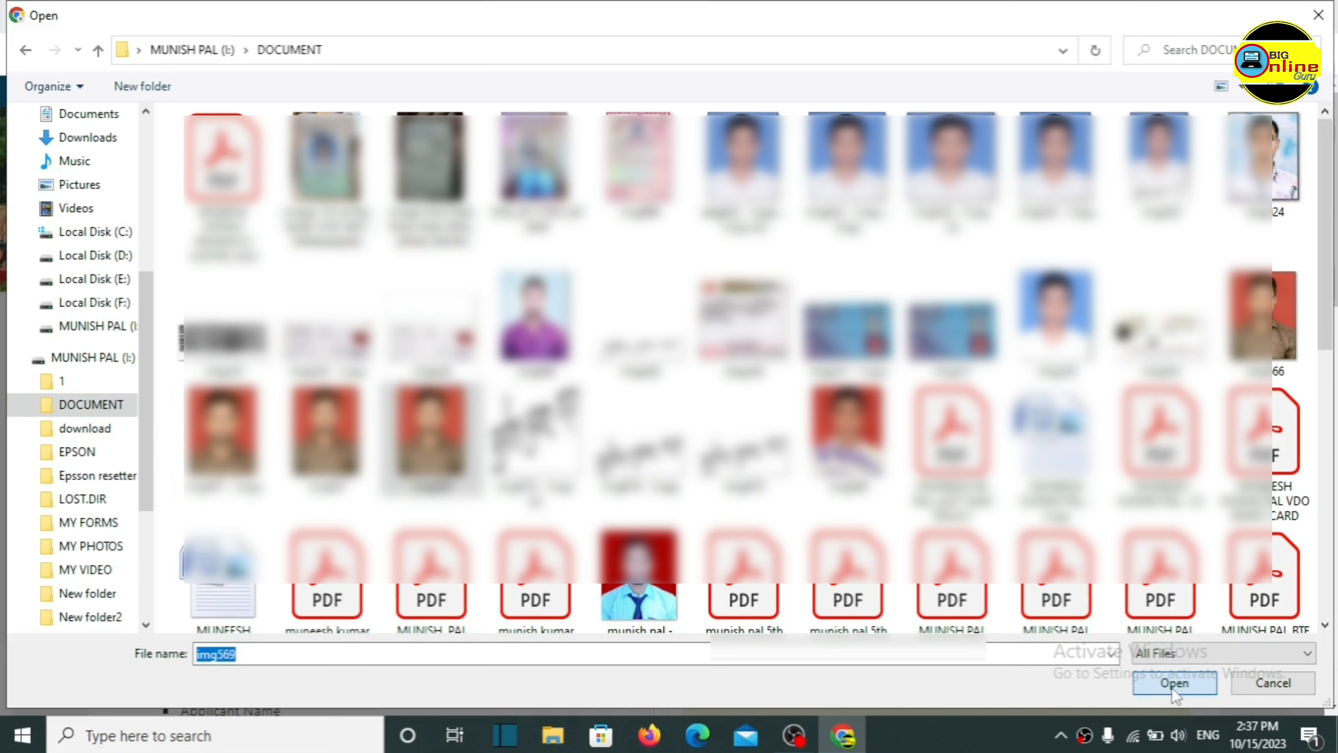
click(1171, 687)
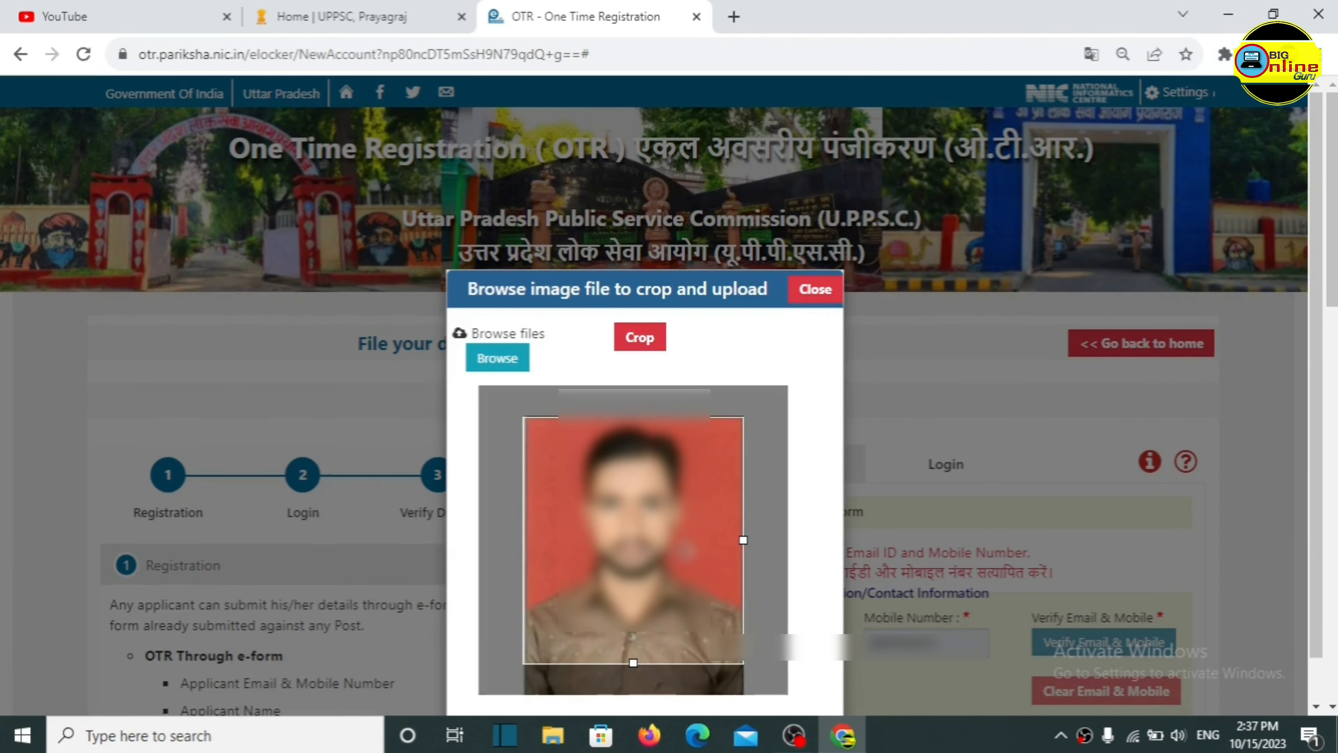
Step: Crop the applicant's photo with the proposed crop frame and save the photo data
scroll(800, 469, down, 1)
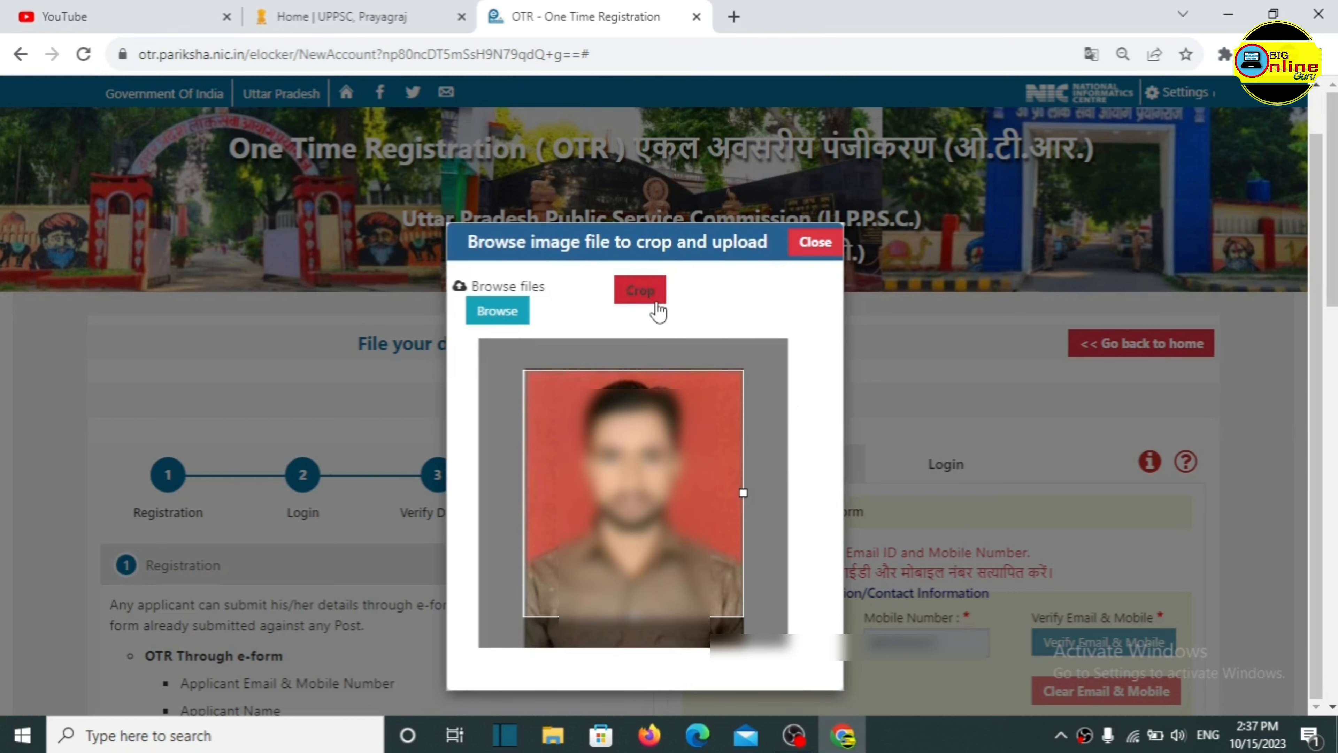
click(642, 299)
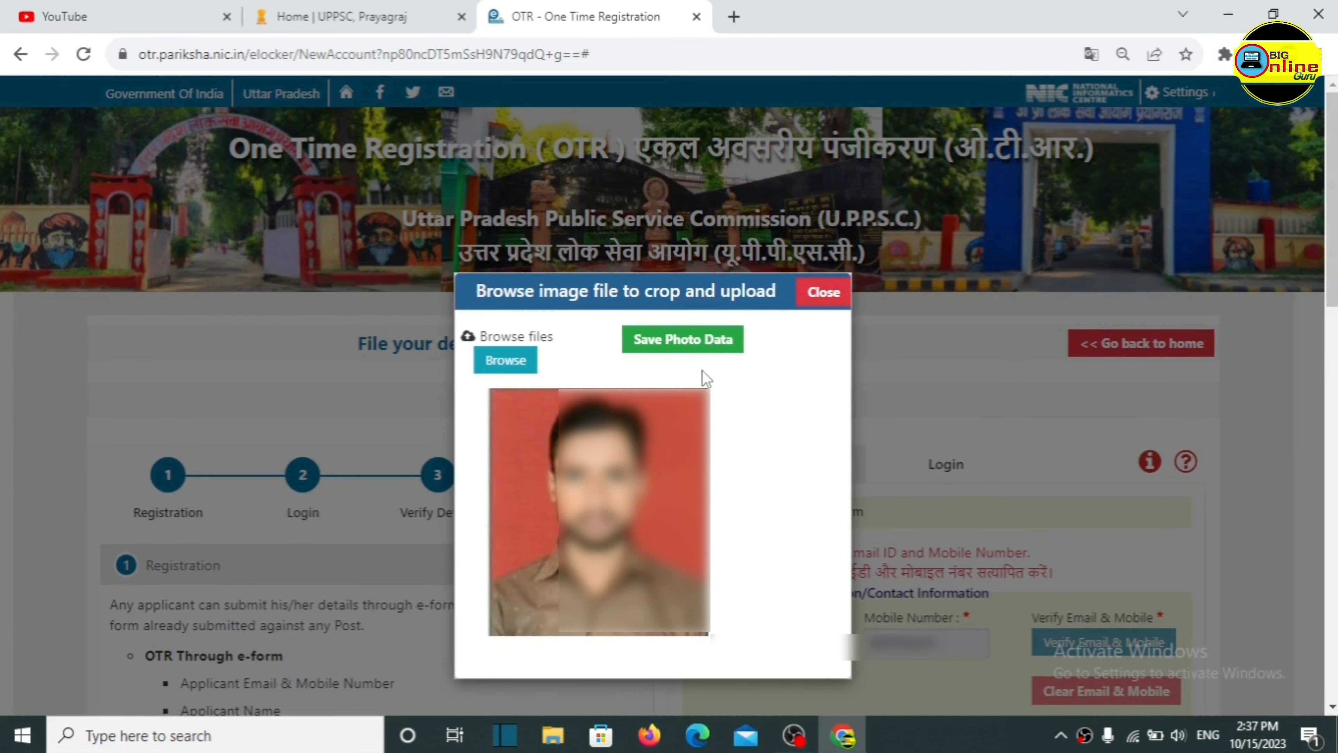
click(682, 340)
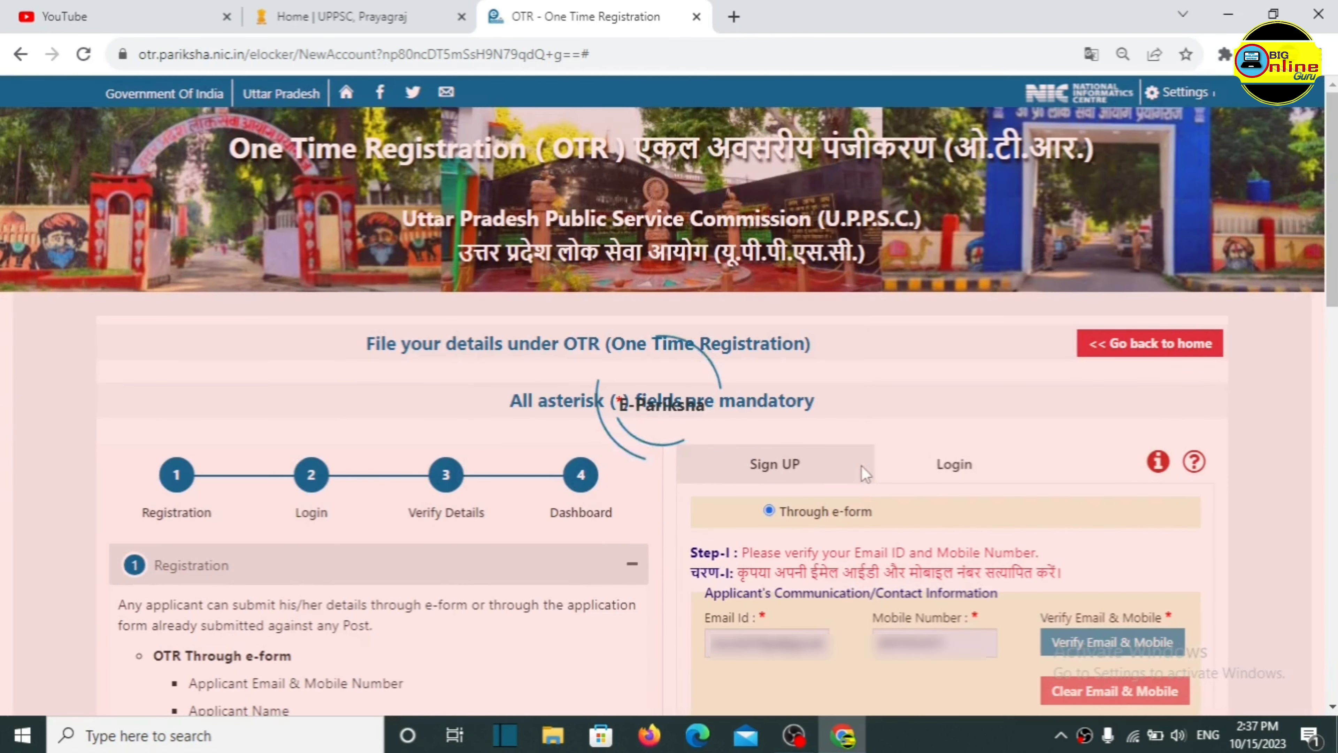
Step: Choose the signature image file as the applicant's latest signature in black ball point pen
scroll(964, 503, down, 6)
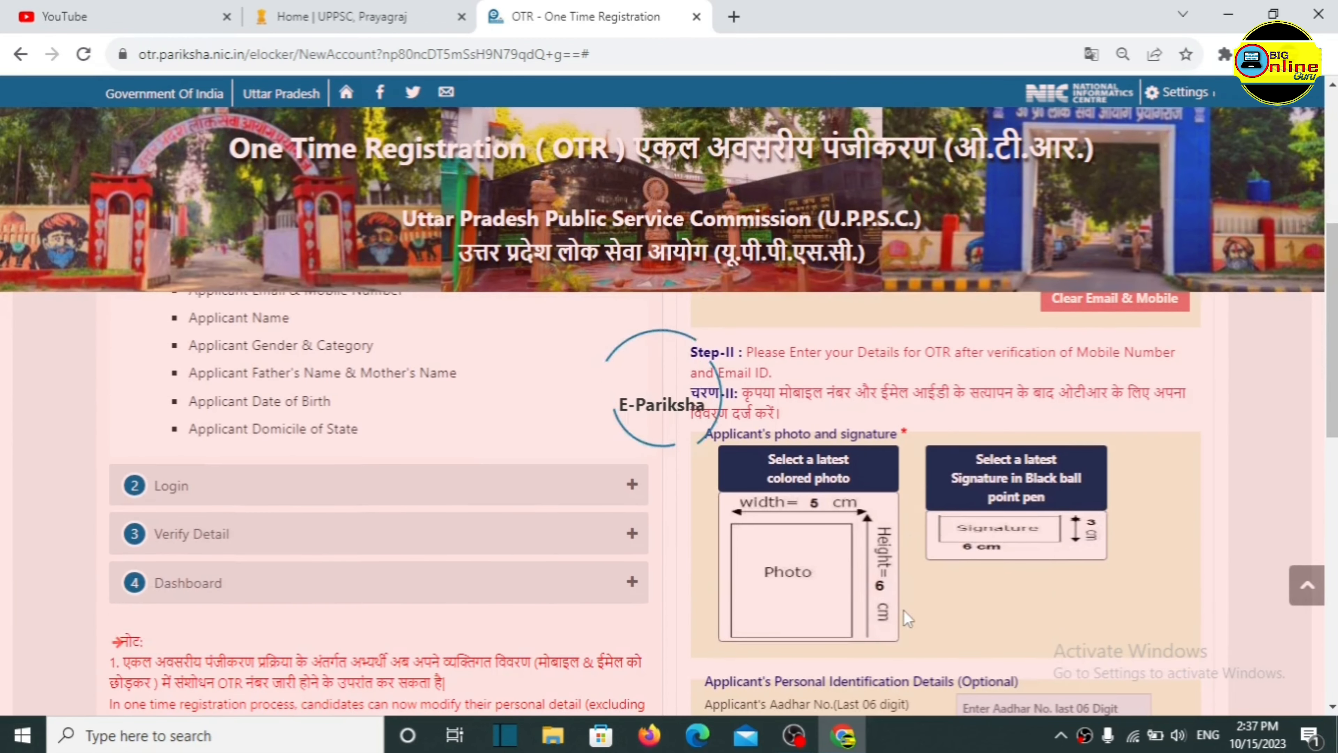
scroll(912, 577, down, 6)
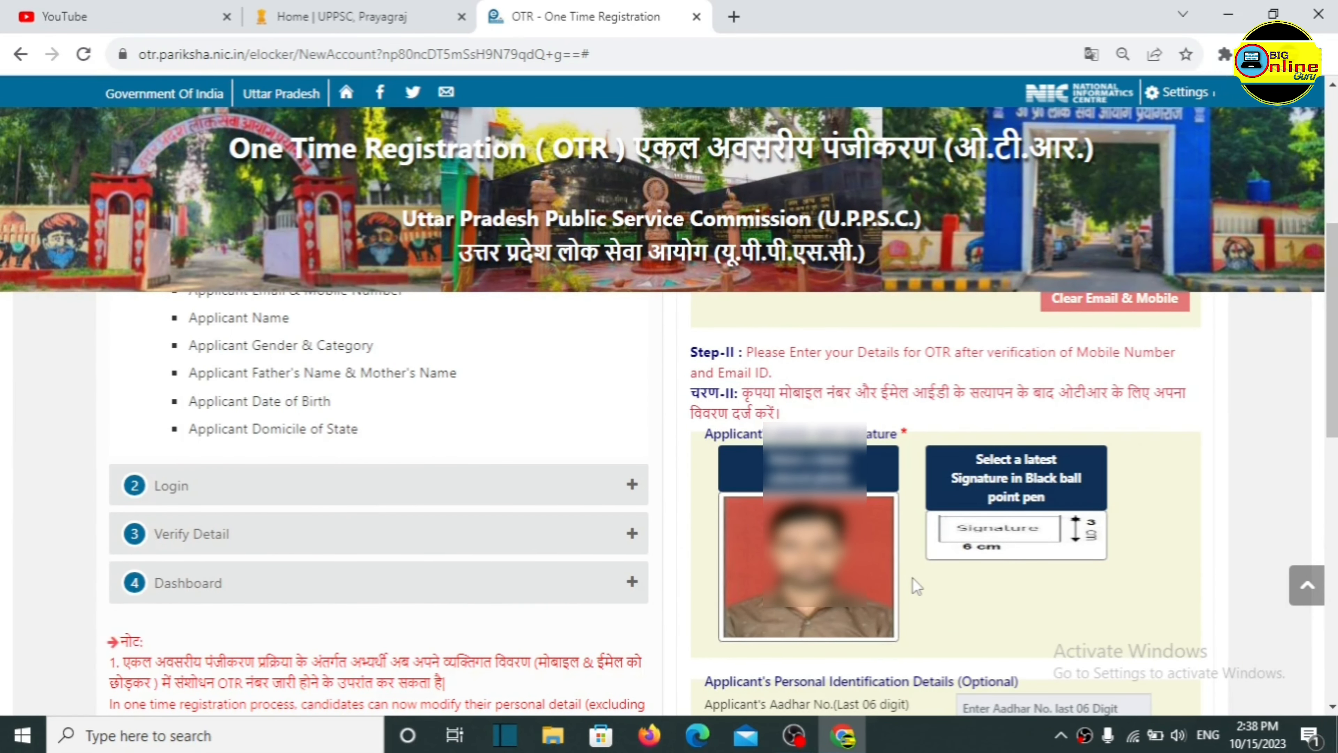
click(1015, 480)
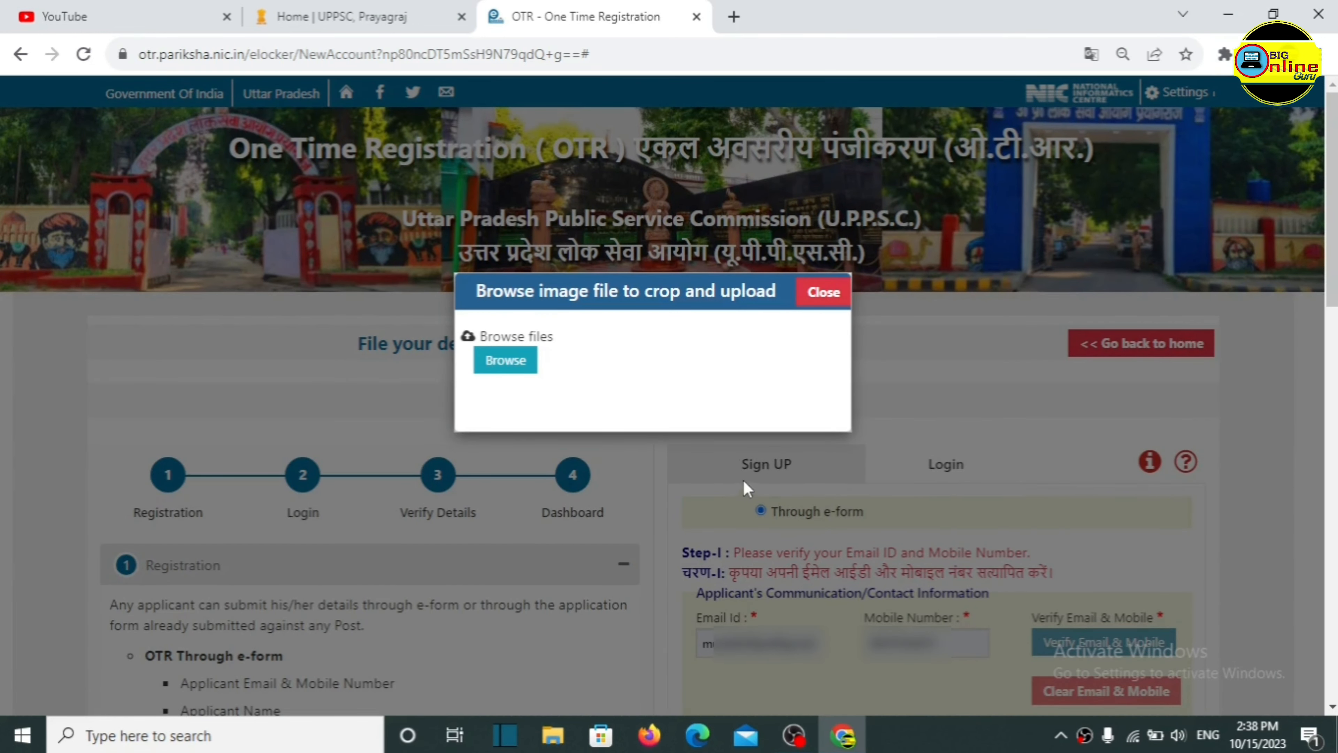
click(498, 370)
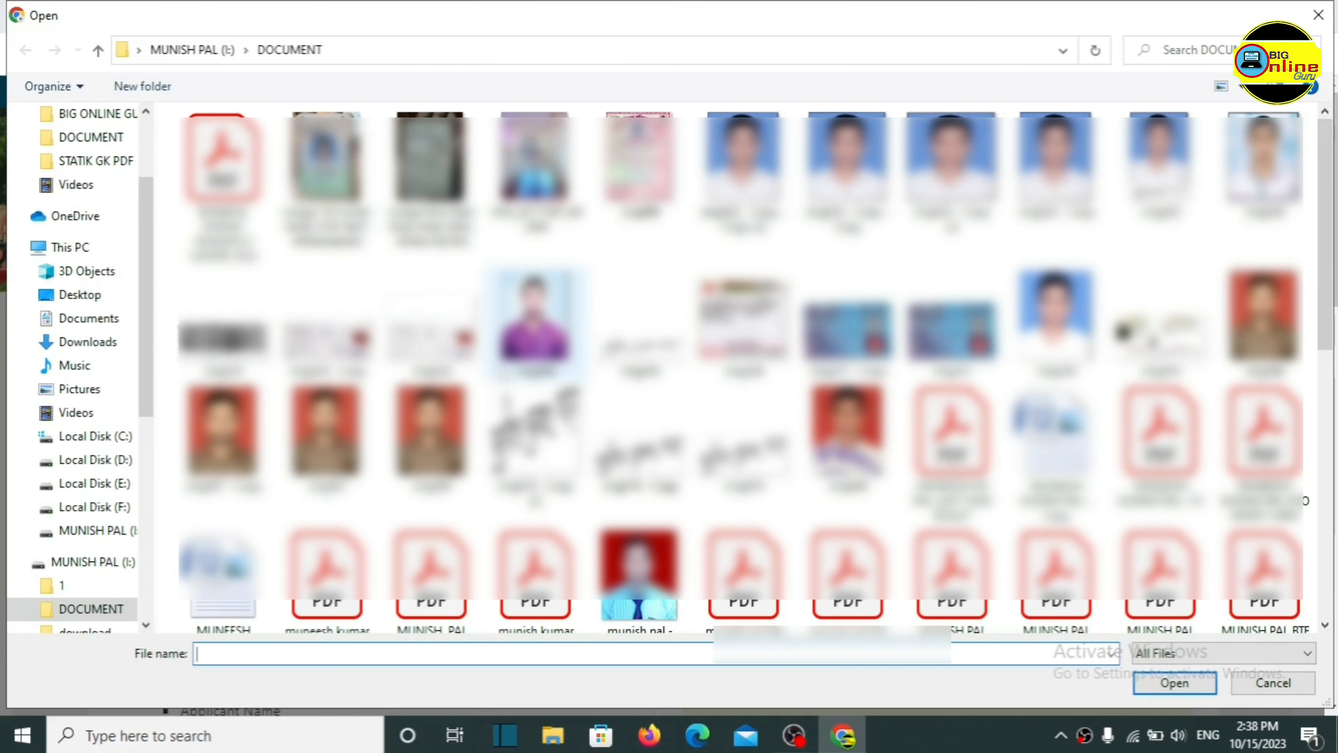
double_click(631, 459)
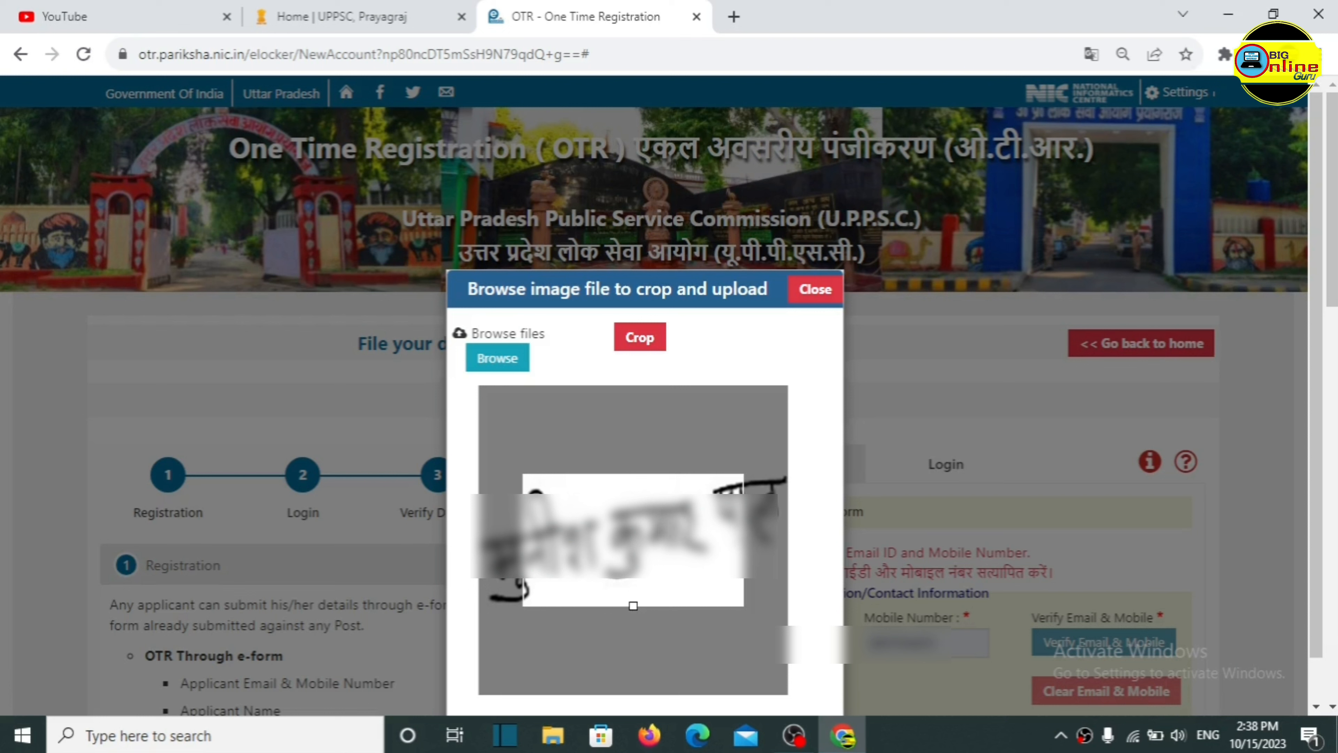
Step: Widen the crop frame to cover the whole signature, crop it and save the sign data
drag(744, 540, 830, 539)
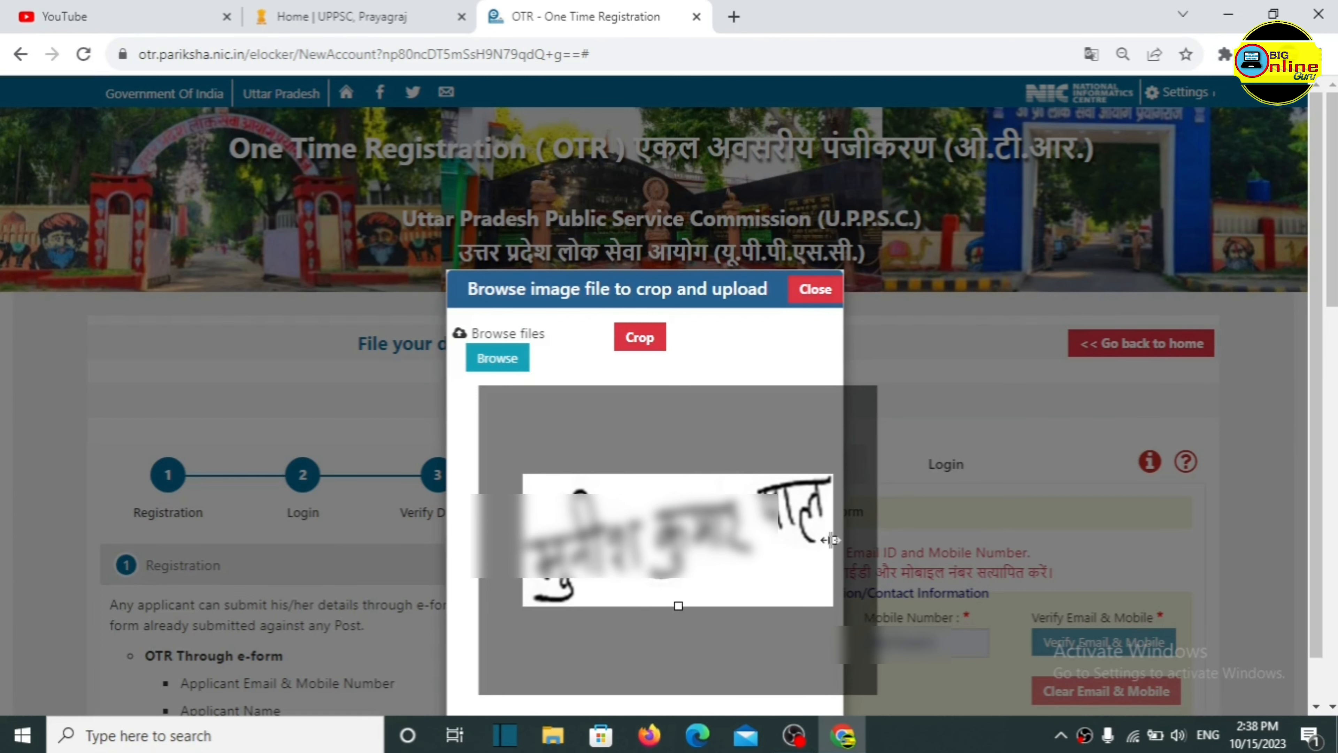
click(643, 337)
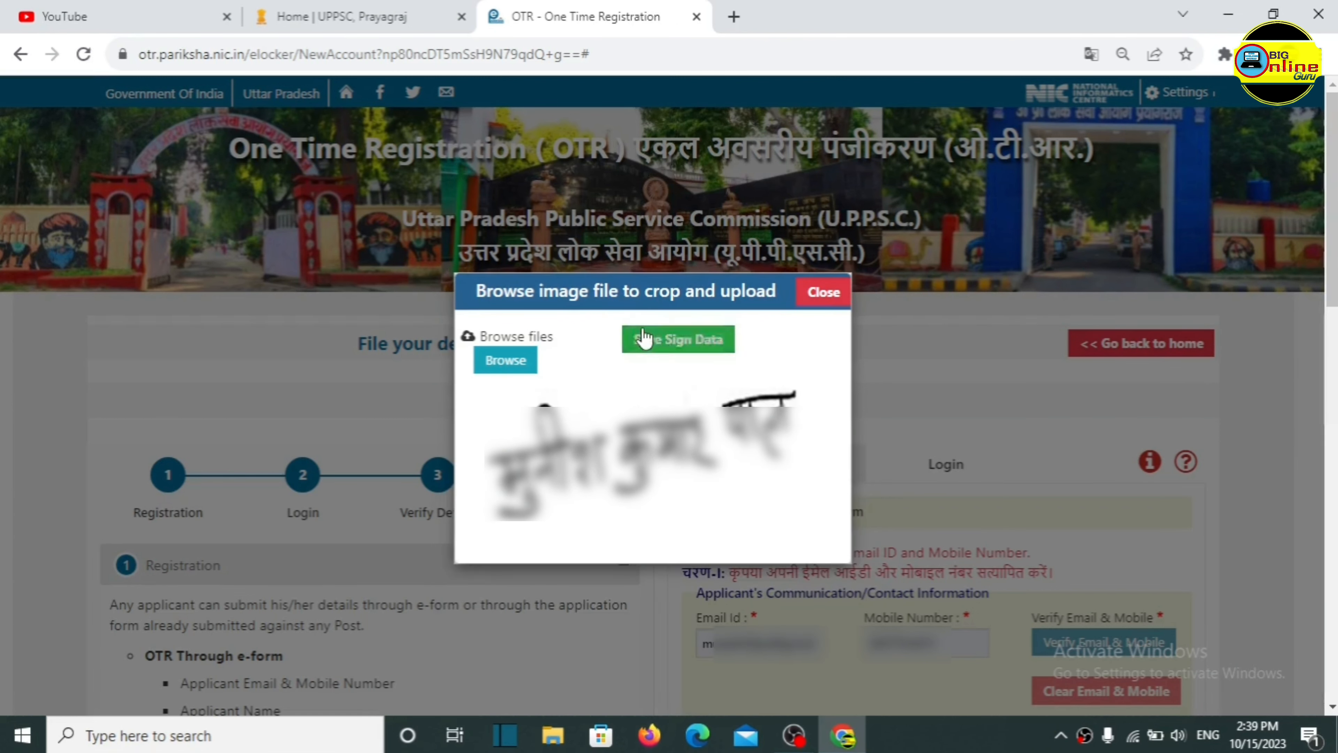
click(679, 341)
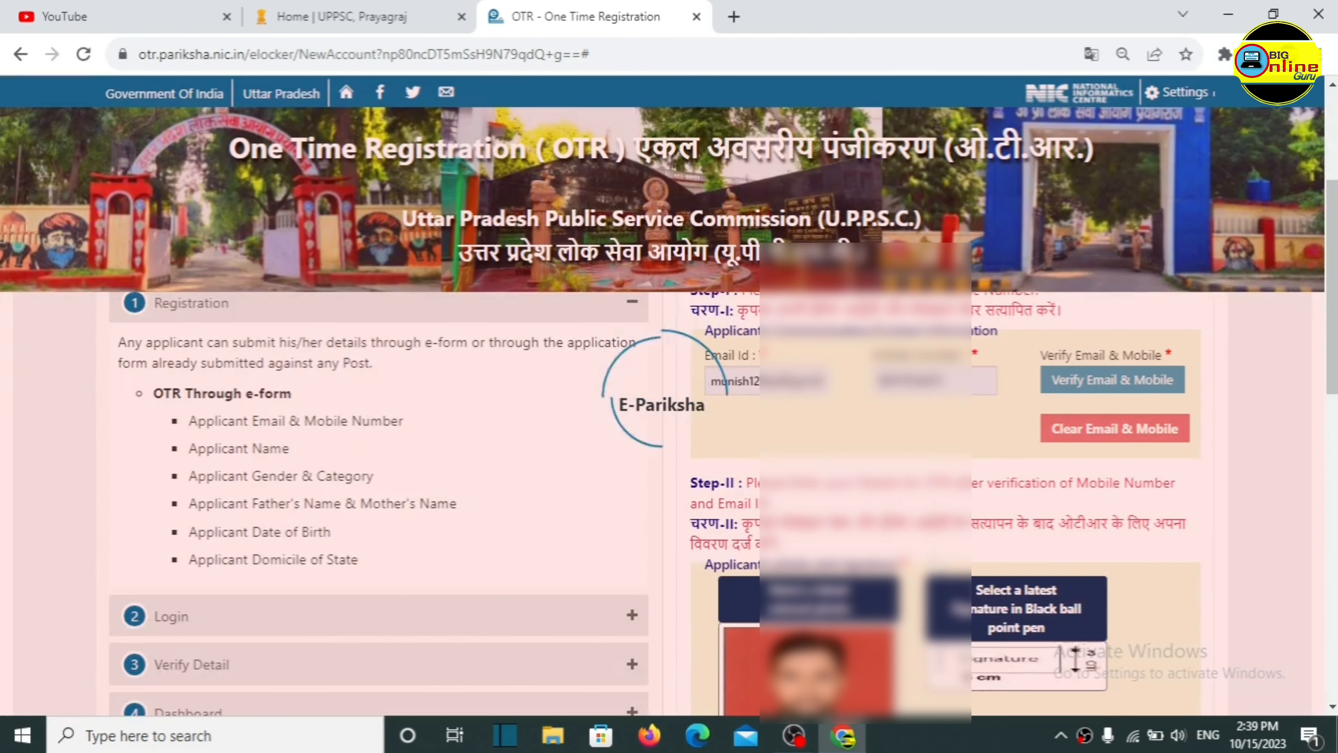
Step: Enter the last six digits of the applicant's Aadhaar number in the optional personal identification details
scroll(1002, 598, down, 1)
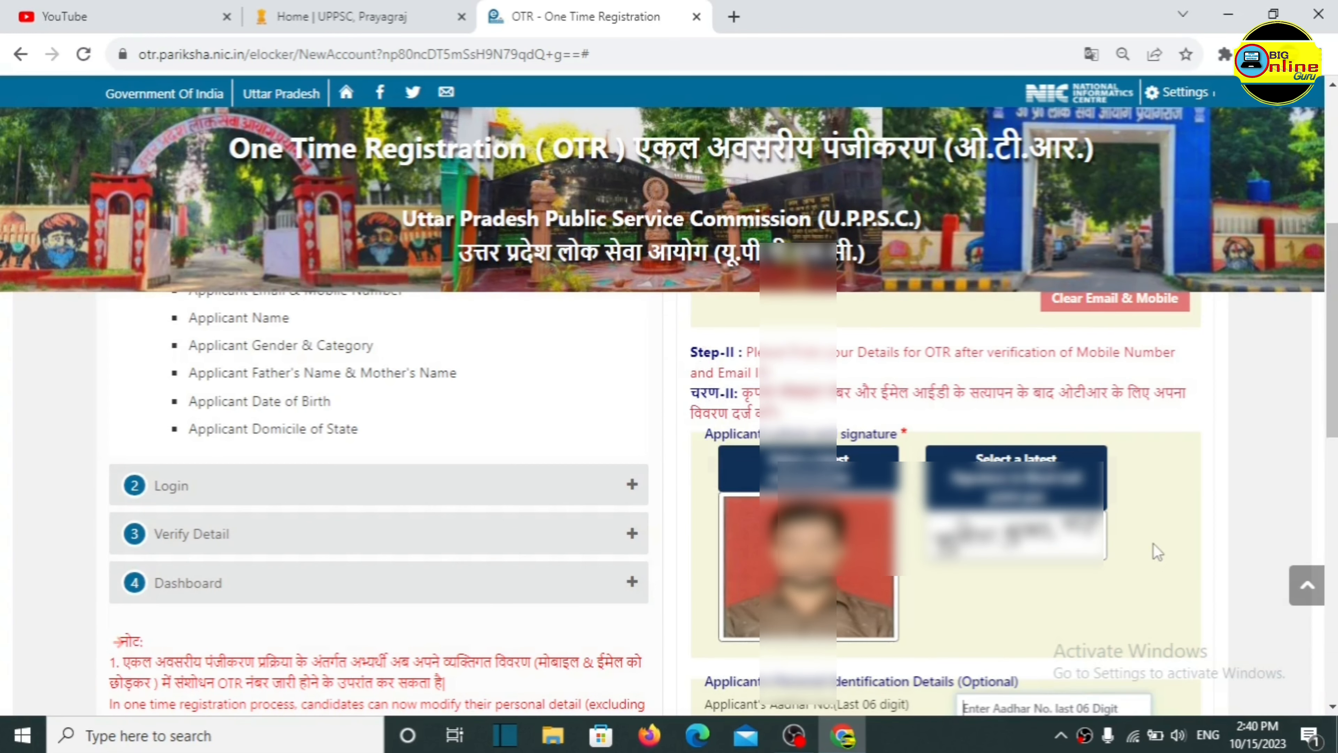
scroll(1153, 543, down, 1)
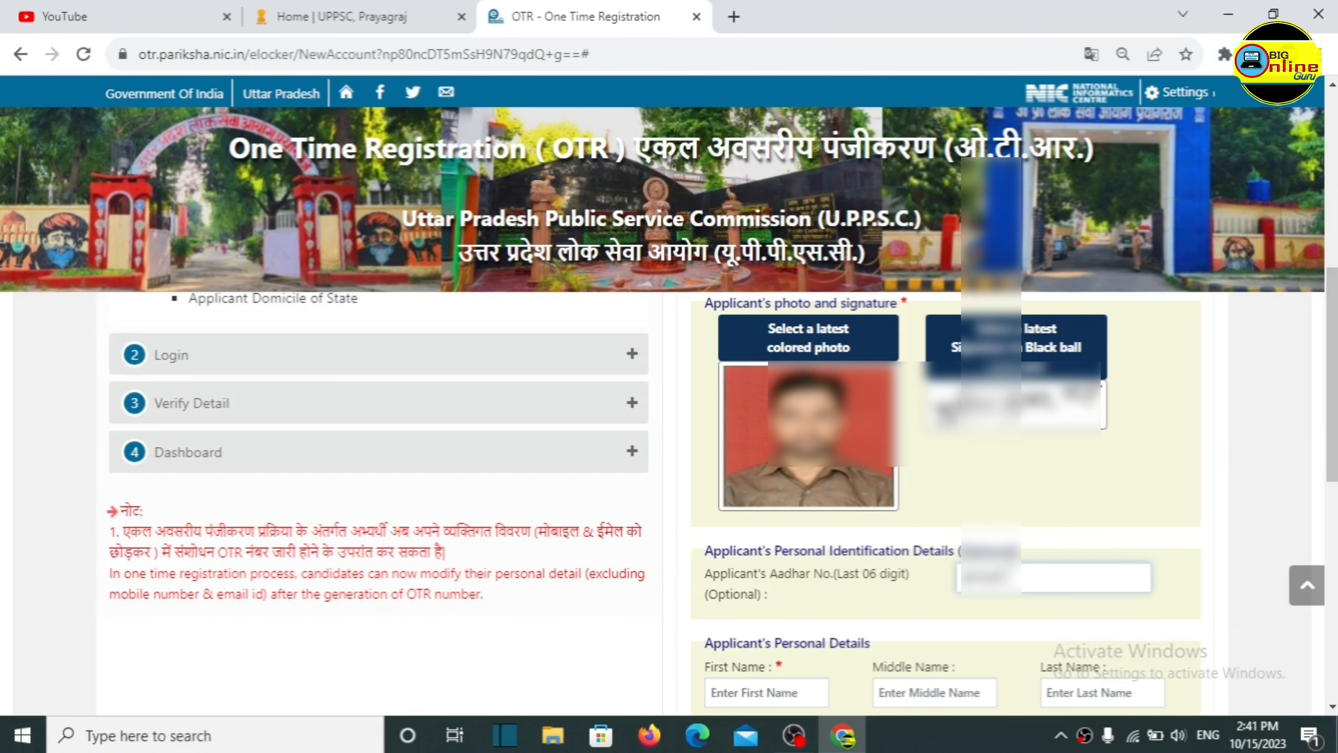
scroll(924, 607, down, 2)
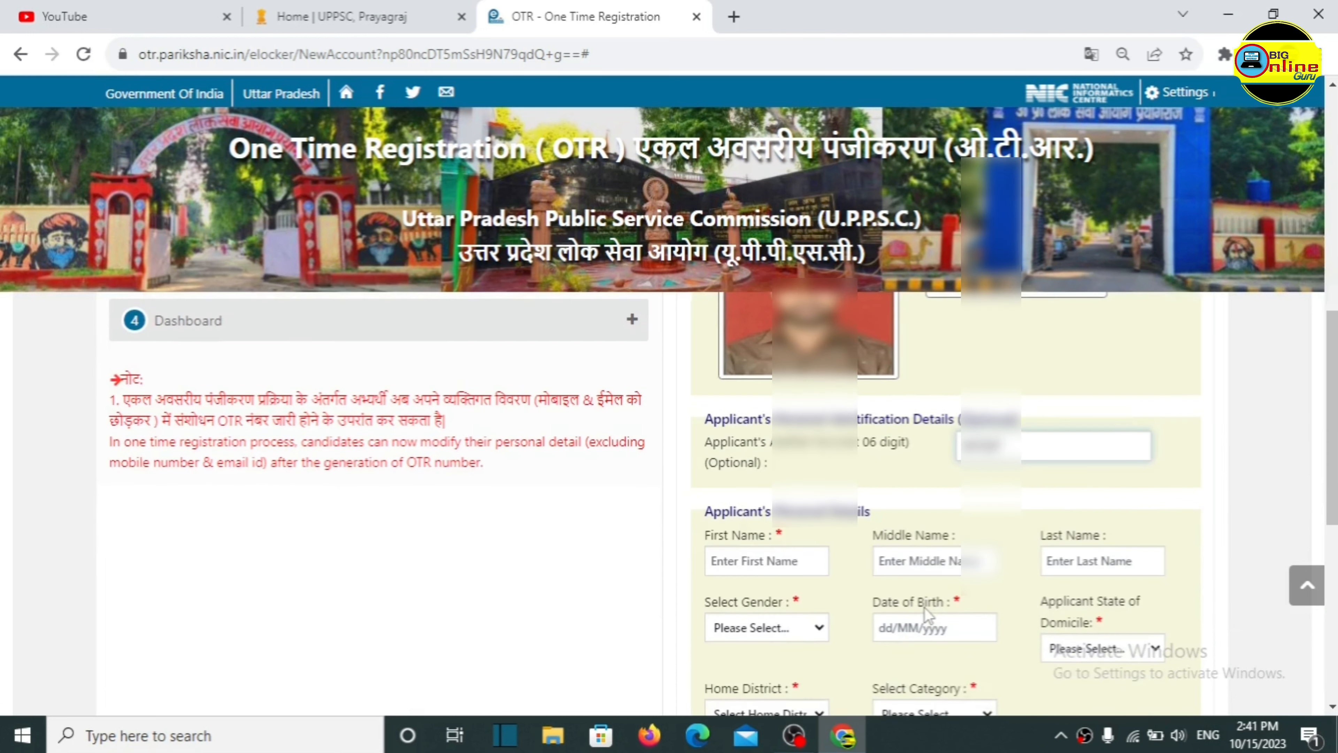
Step: Examine the gender, date of birth, state of domicile, home district and category fields in the applicant's personal details, including their available choices
scroll(855, 583, down, 2)
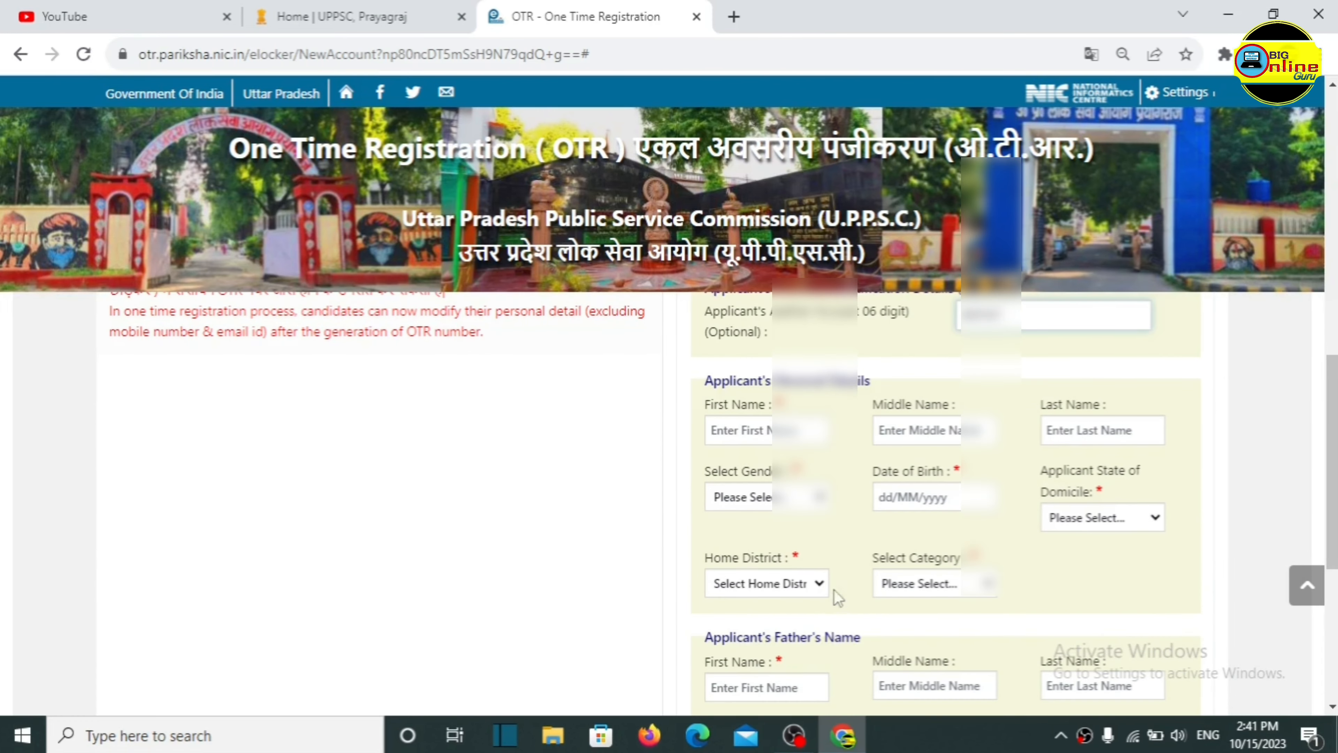
scroll(853, 532, down, 2)
scroll(853, 531, up, 2)
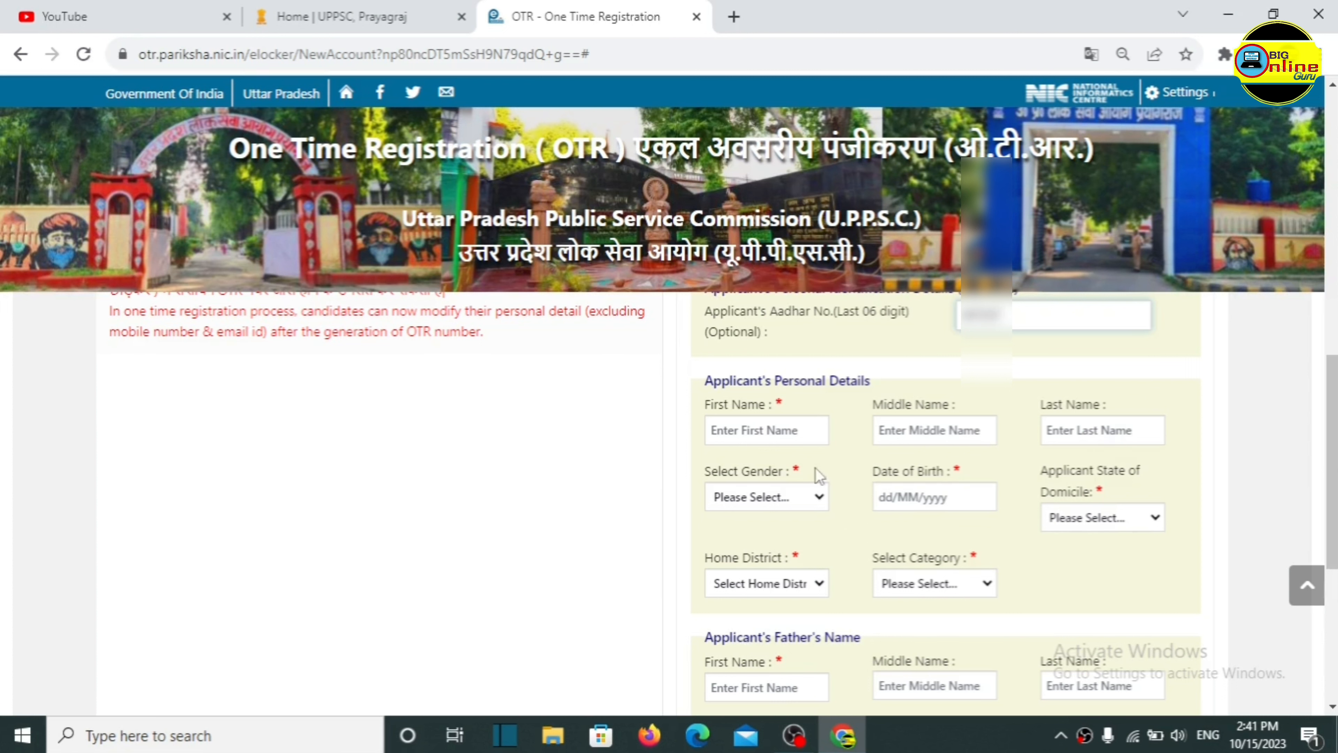
click(779, 497)
click(890, 528)
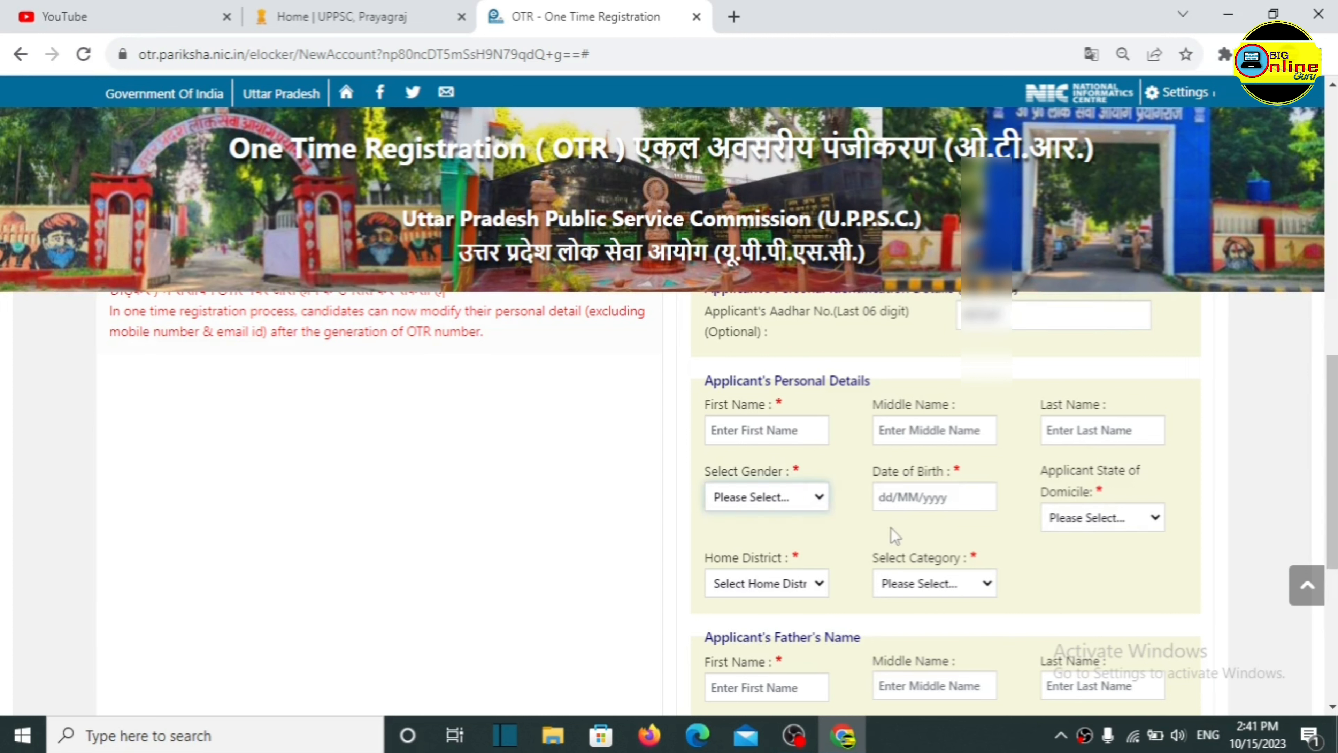
click(910, 500)
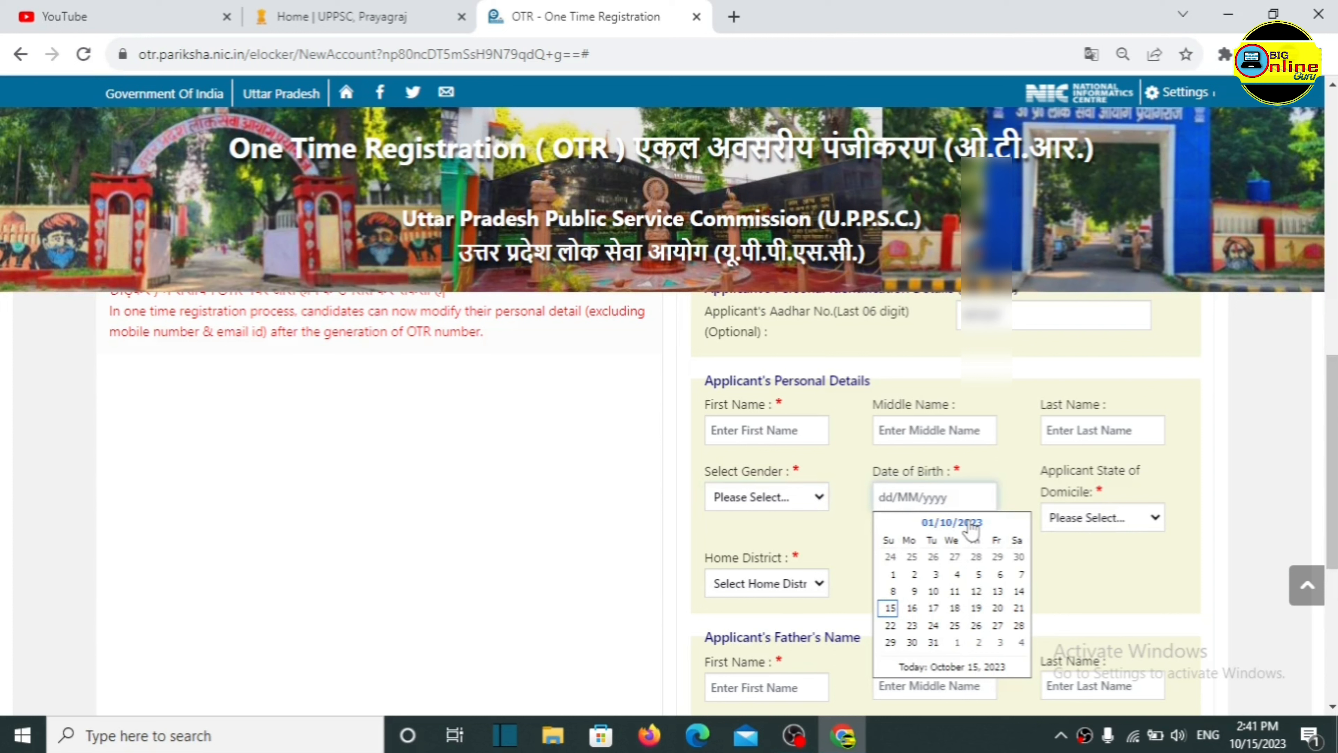
click(1097, 553)
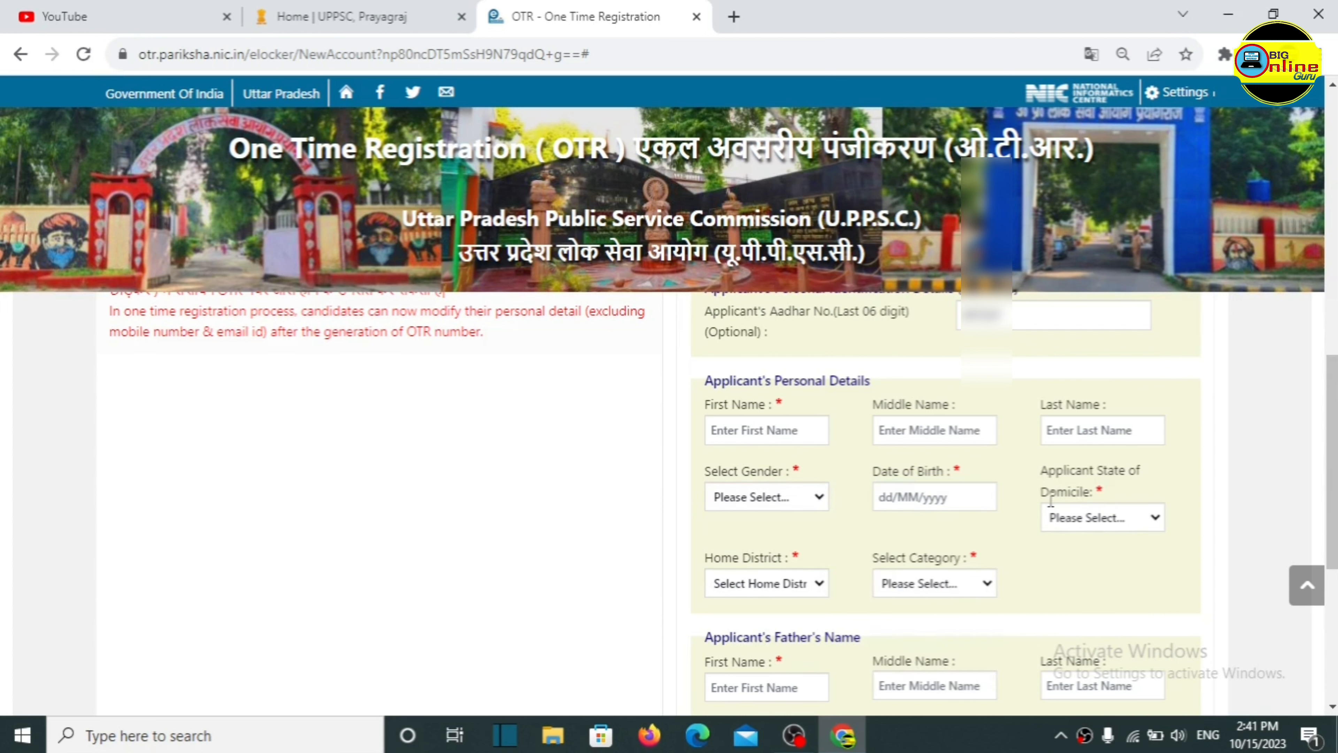
click(1077, 519)
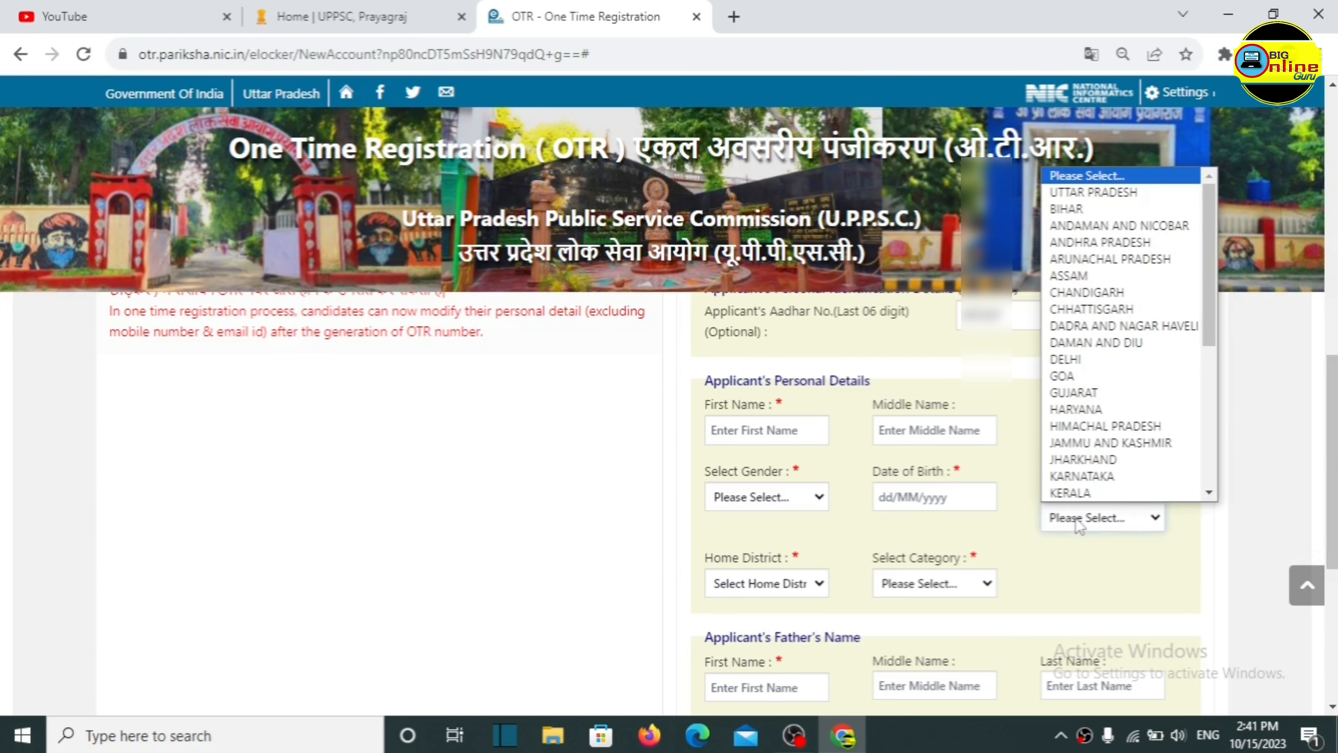
click(1070, 549)
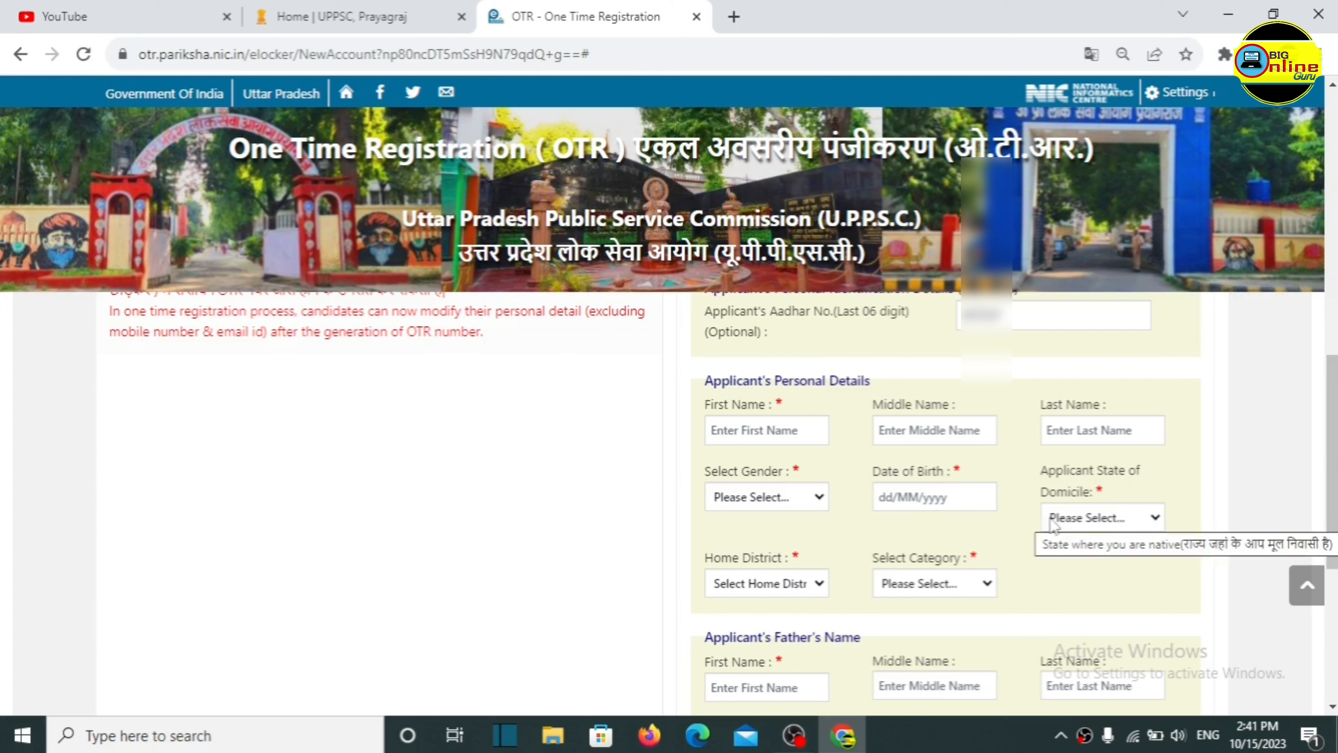
click(805, 589)
click(804, 589)
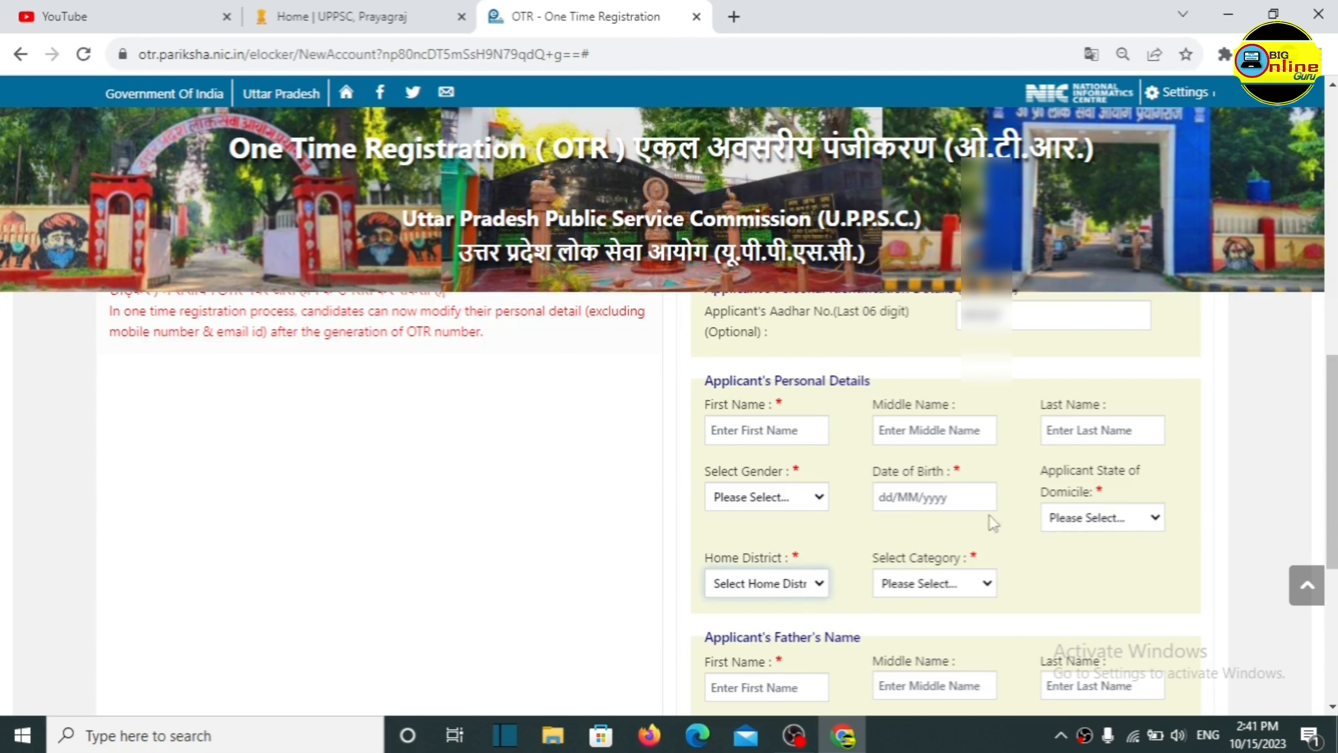
click(785, 590)
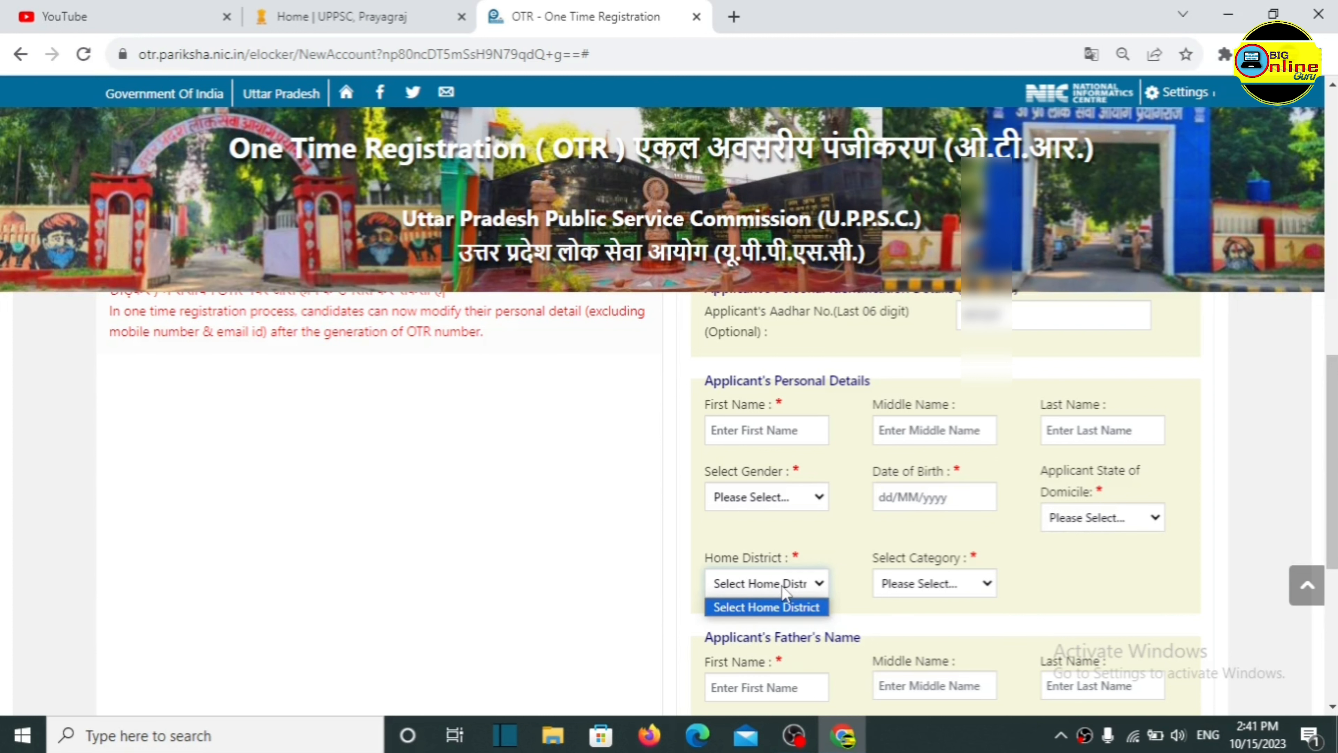
click(850, 554)
click(923, 586)
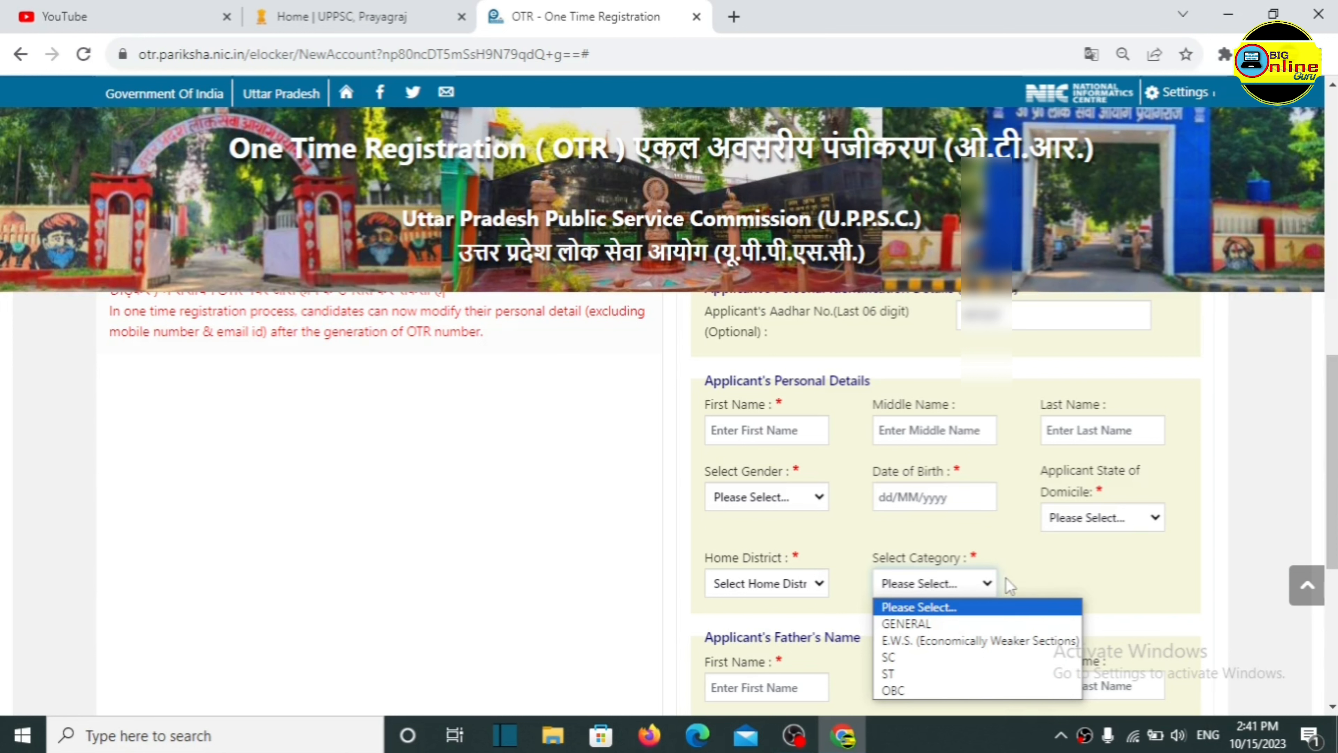
click(1037, 579)
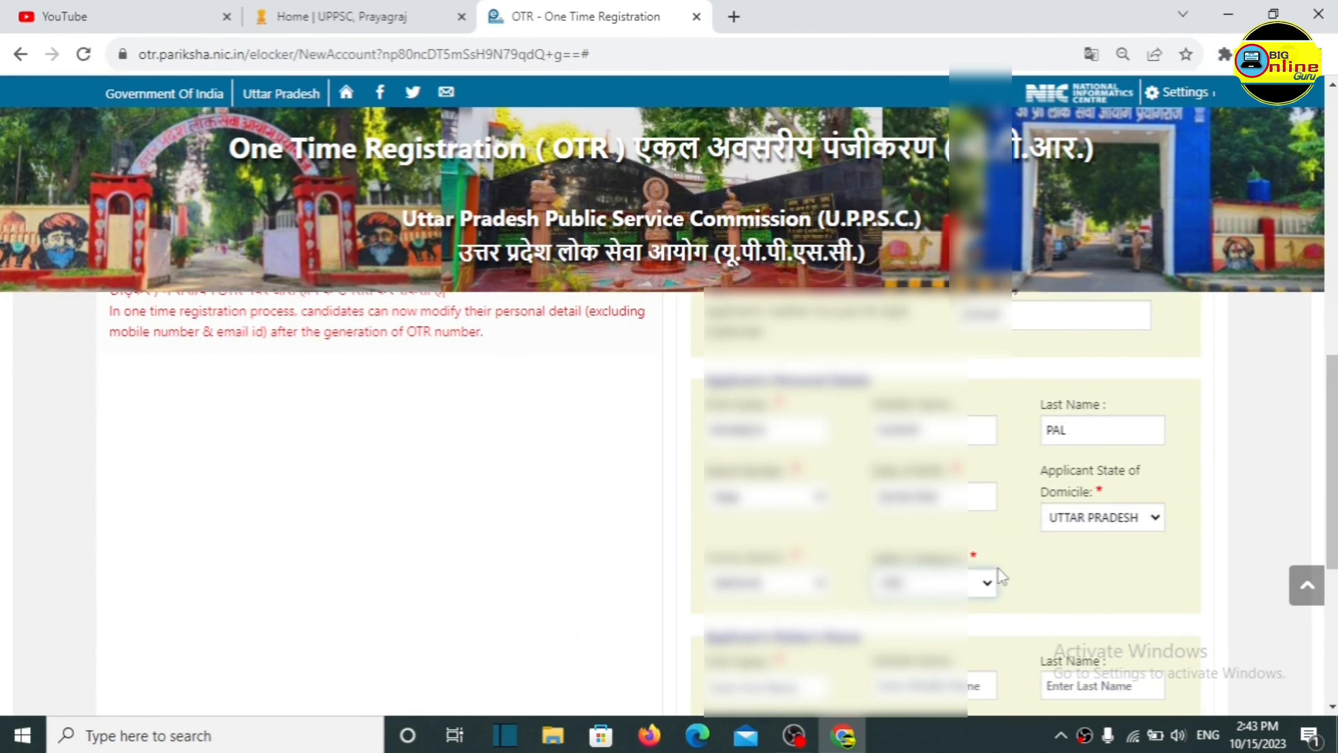
Step: Complete the applicant's personal details and parents' names, and choose the Uttar Pradesh board for the high school qualification
scroll(1000, 568, down, 5)
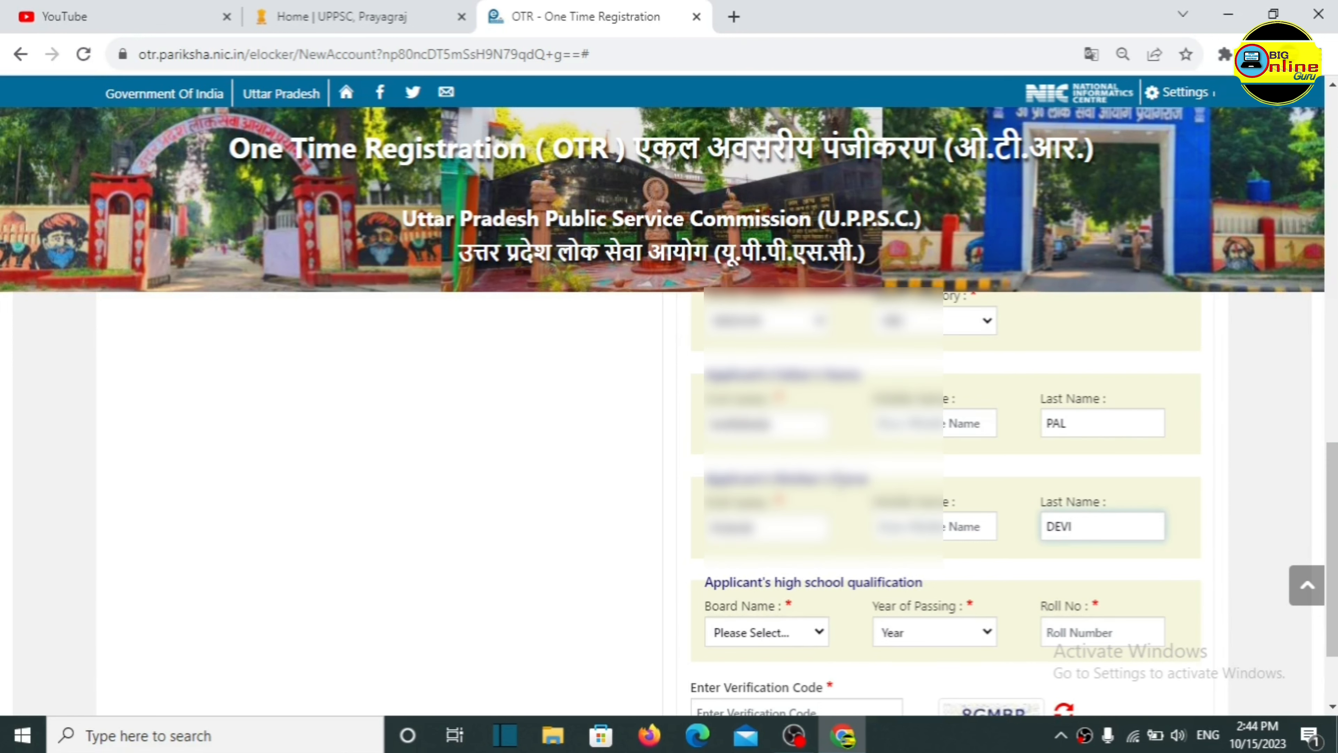
scroll(833, 512, down, 2)
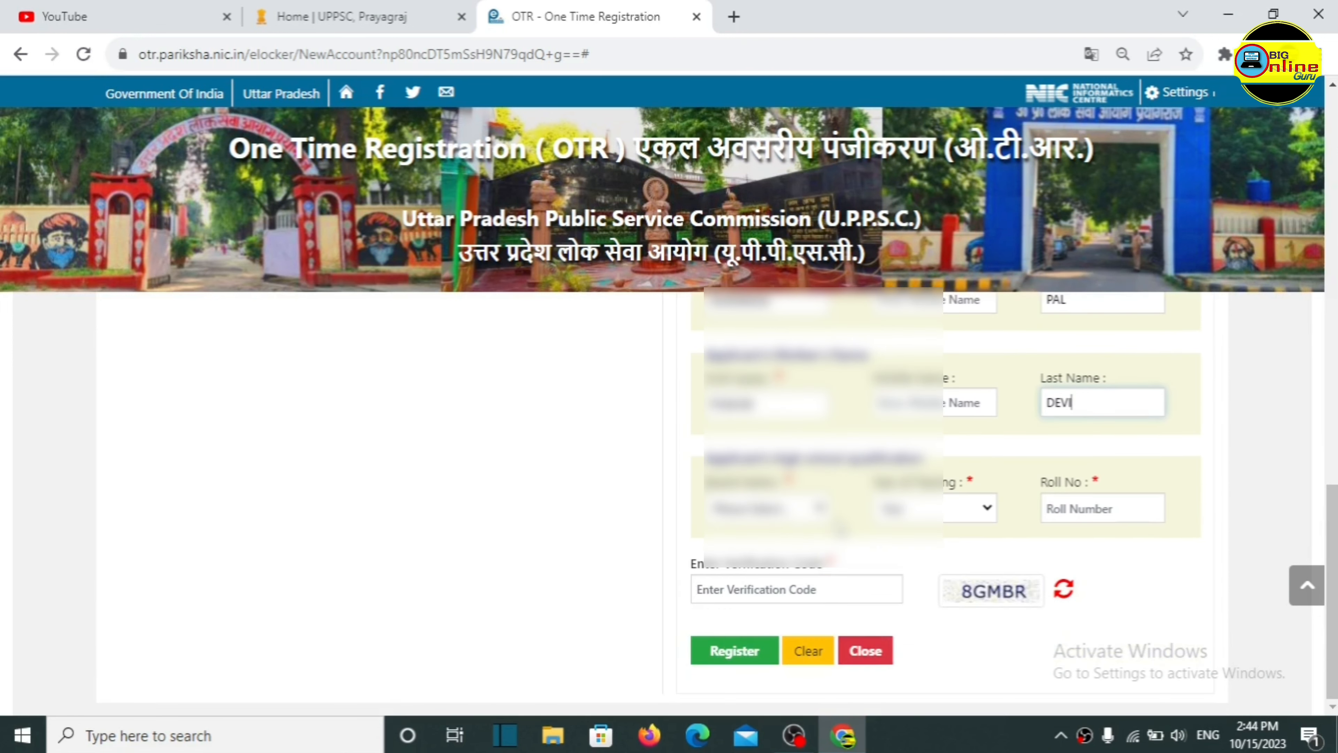
click(818, 508)
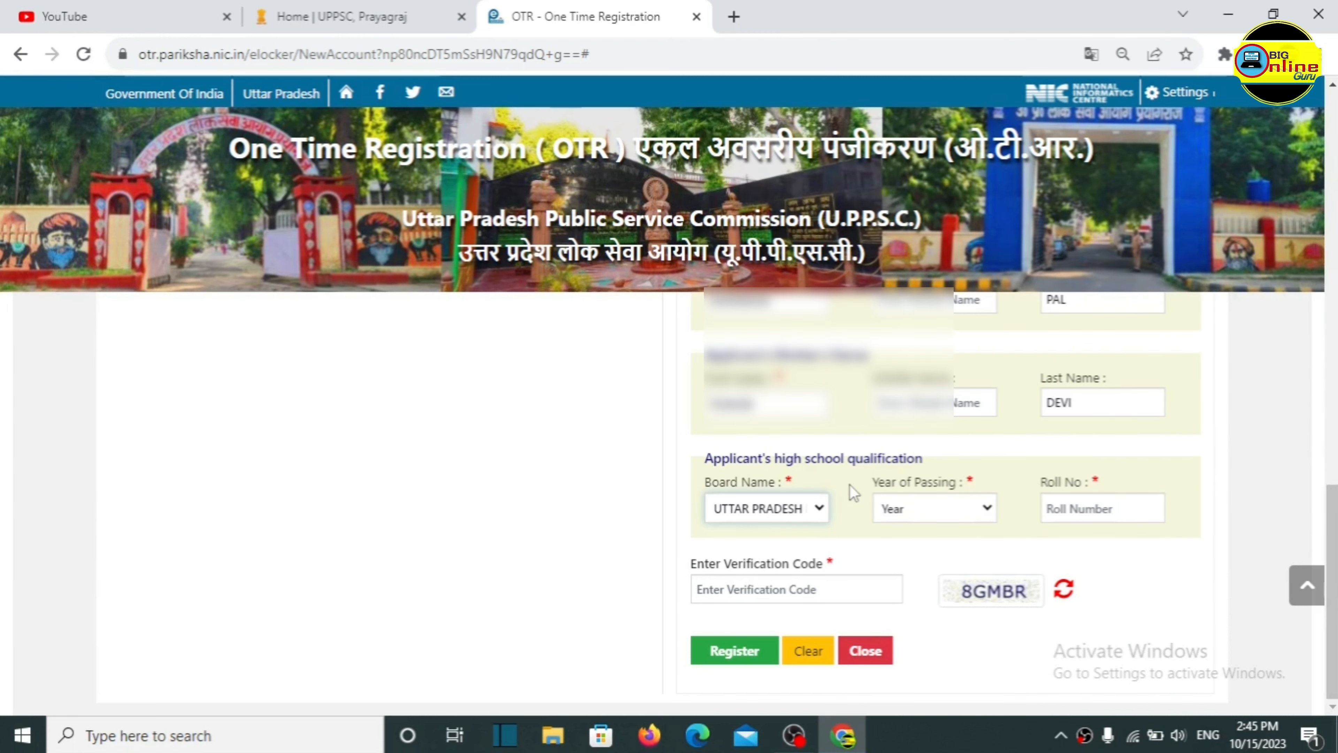
click(820, 508)
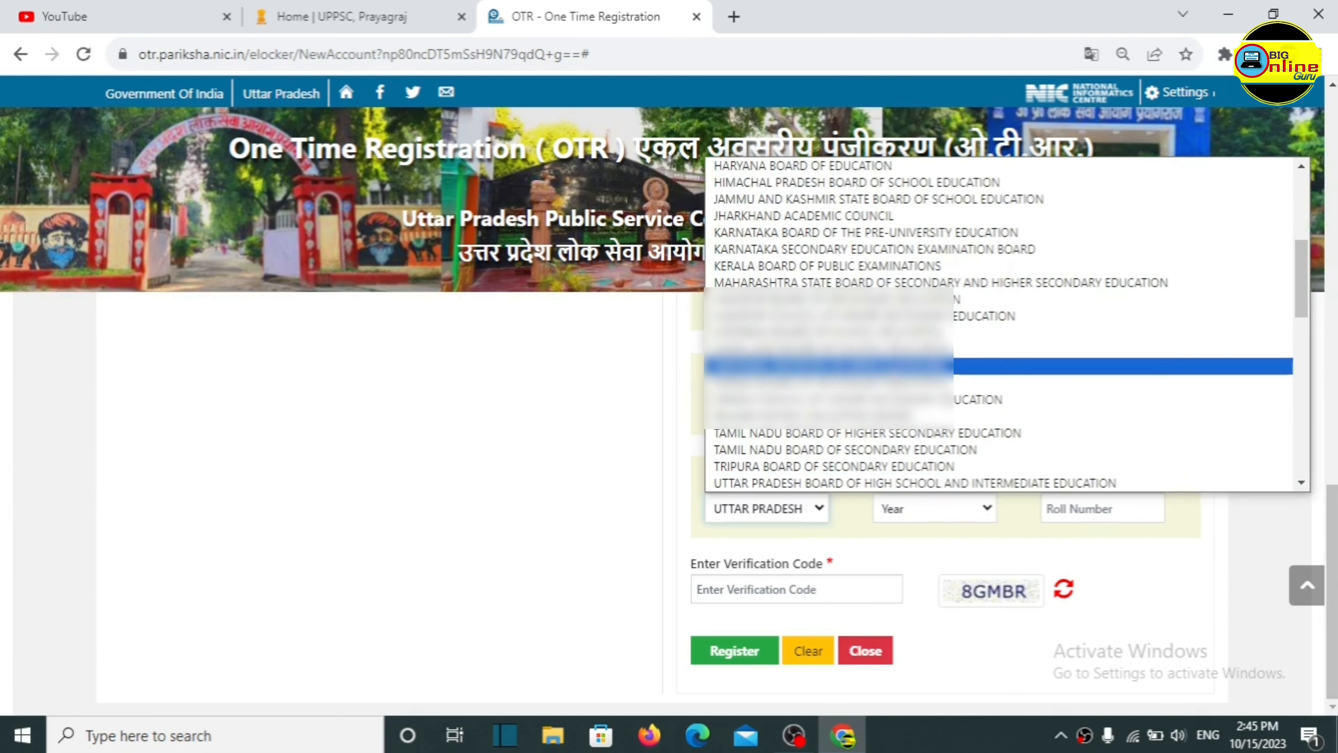
scroll(849, 478, down, 10)
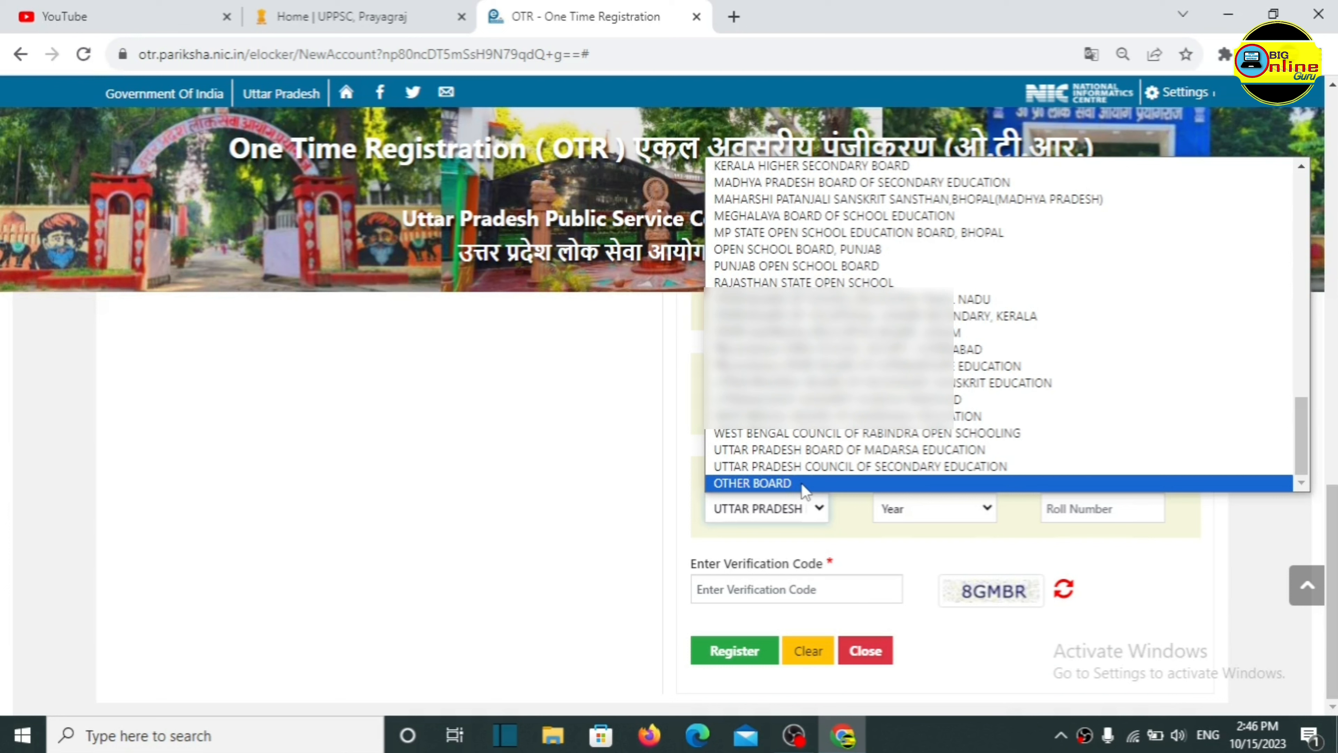
click(663, 508)
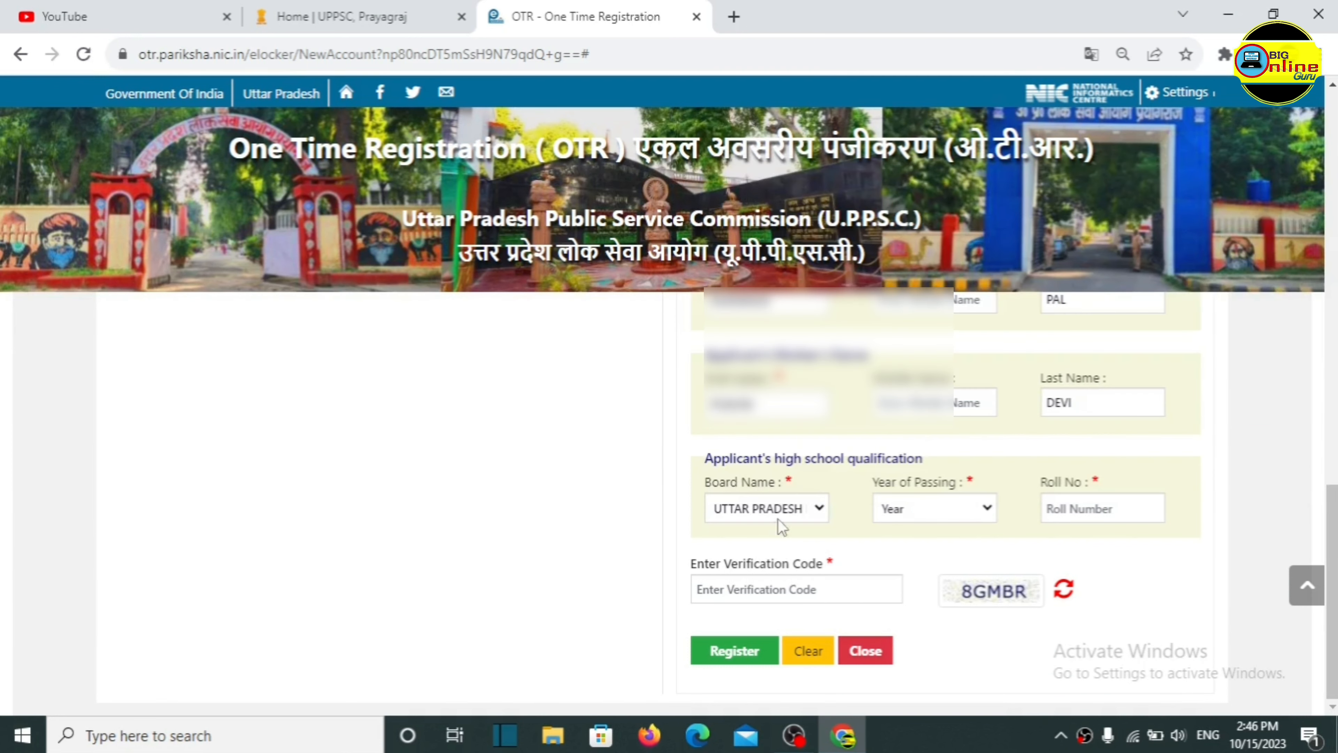
Step: Set the high school year of passing to 2011 and enter the applicant's roll number
click(925, 509)
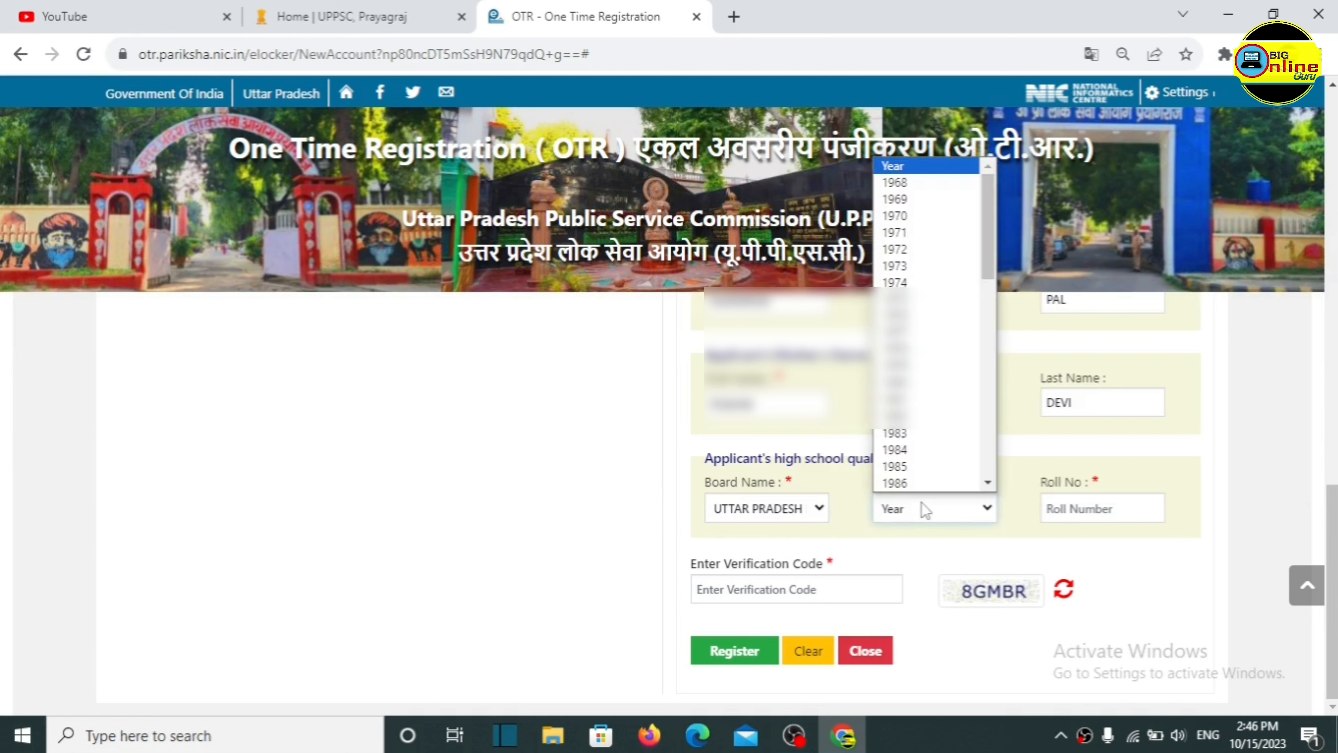
text(2010)
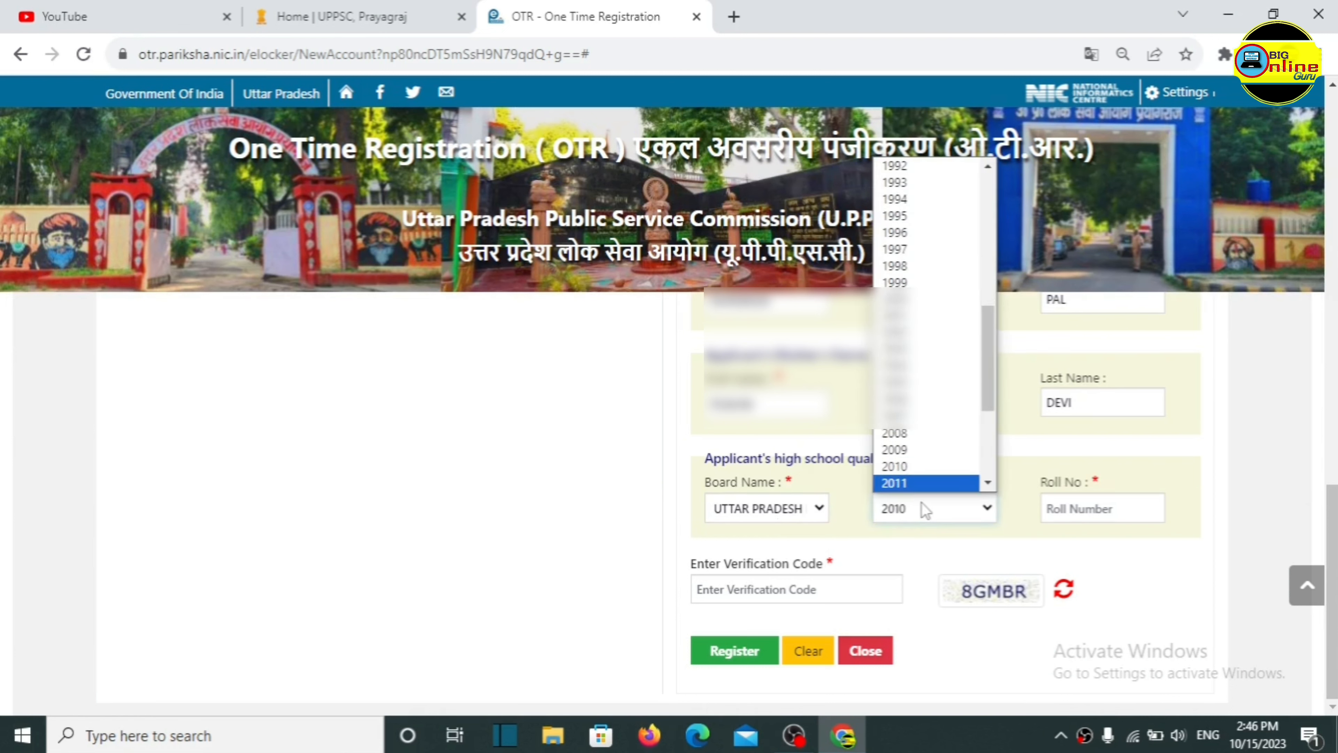
click(940, 509)
click(1084, 510)
text(???????)
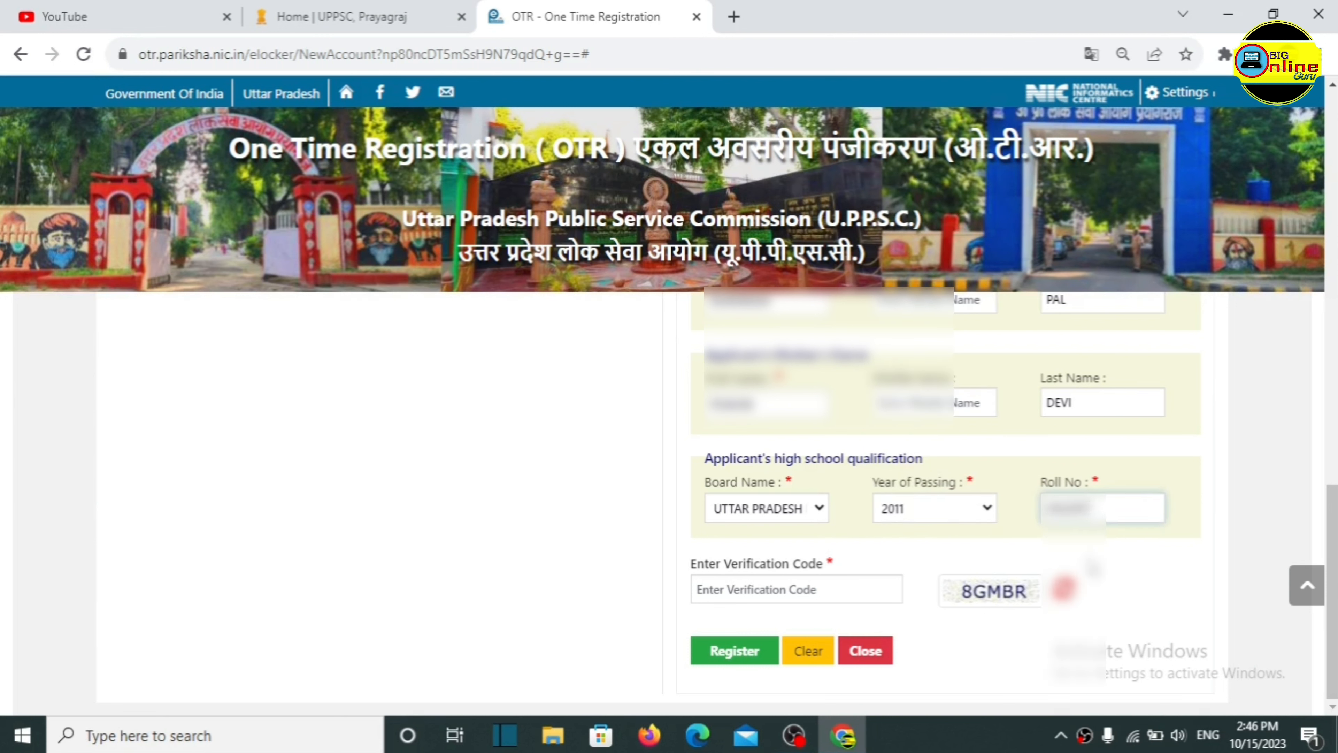
Step: Enter the verification code shown in the captcha image beneath the high school qualification
click(786, 584)
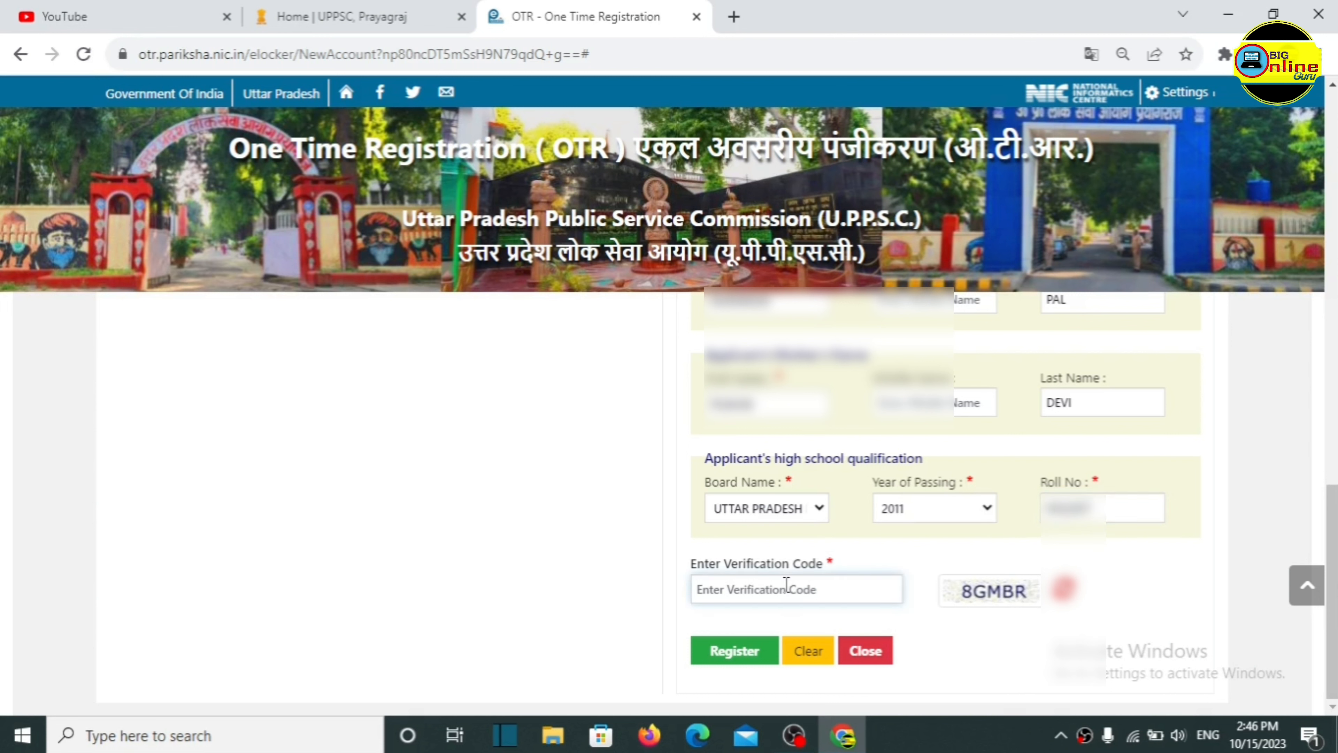
text(8g)
key(BackSpace)
text(G)
text(MBR)
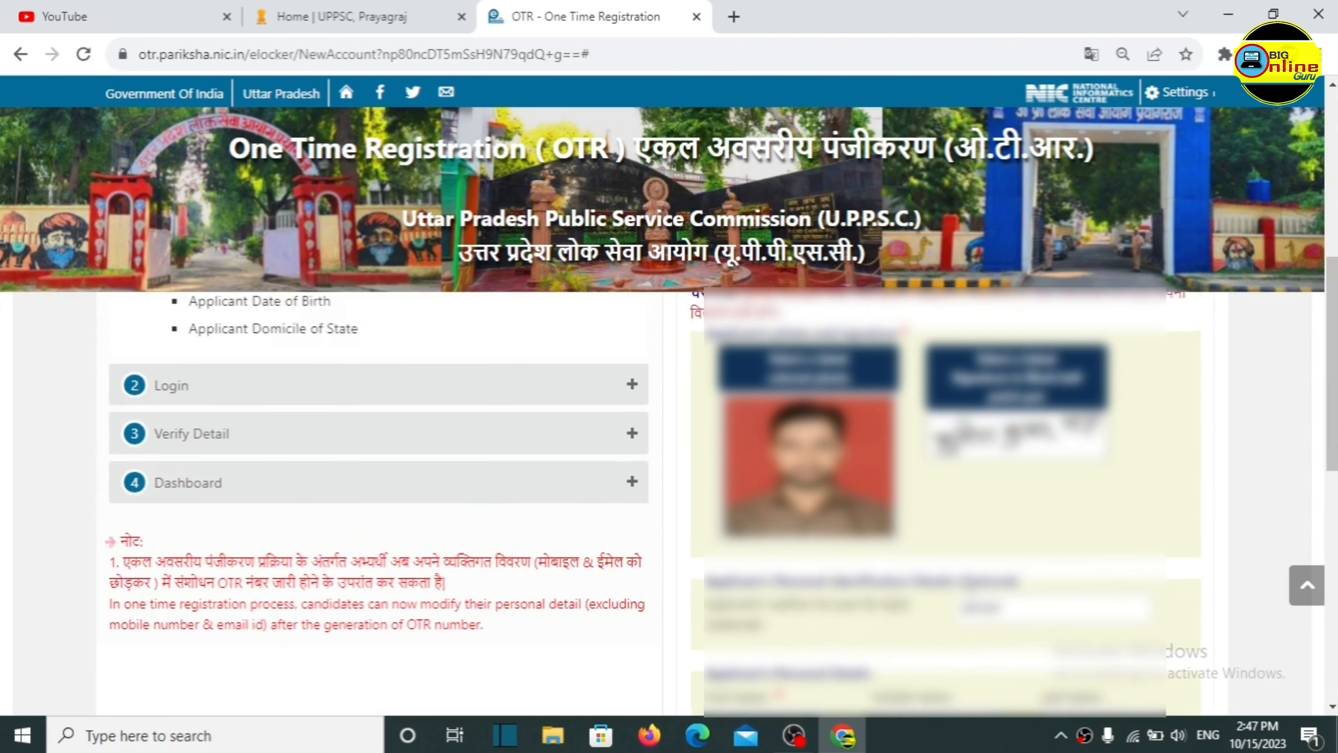
Step: Review the completed form from the contact information to the high school qualification, and submit the registration
scroll(969, 588, up, 7)
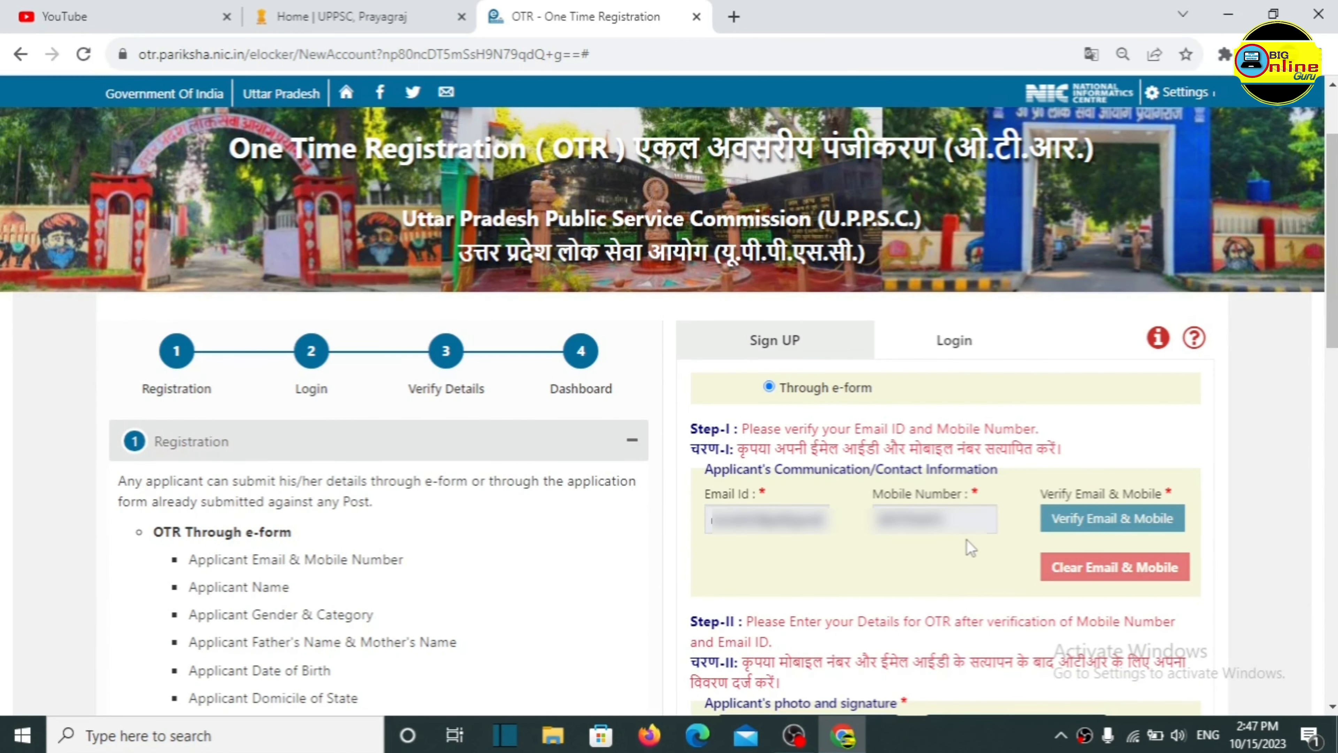
scroll(948, 569, down, 5)
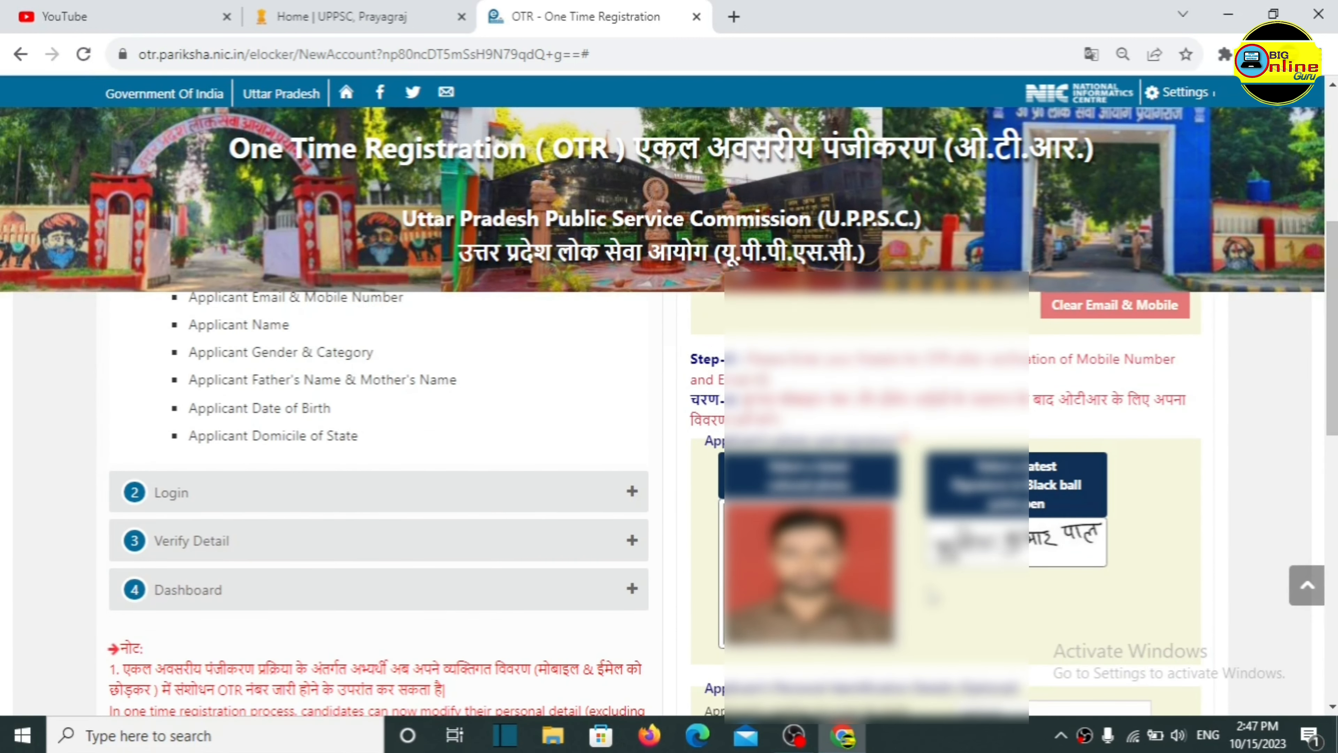
scroll(930, 596, down, 5)
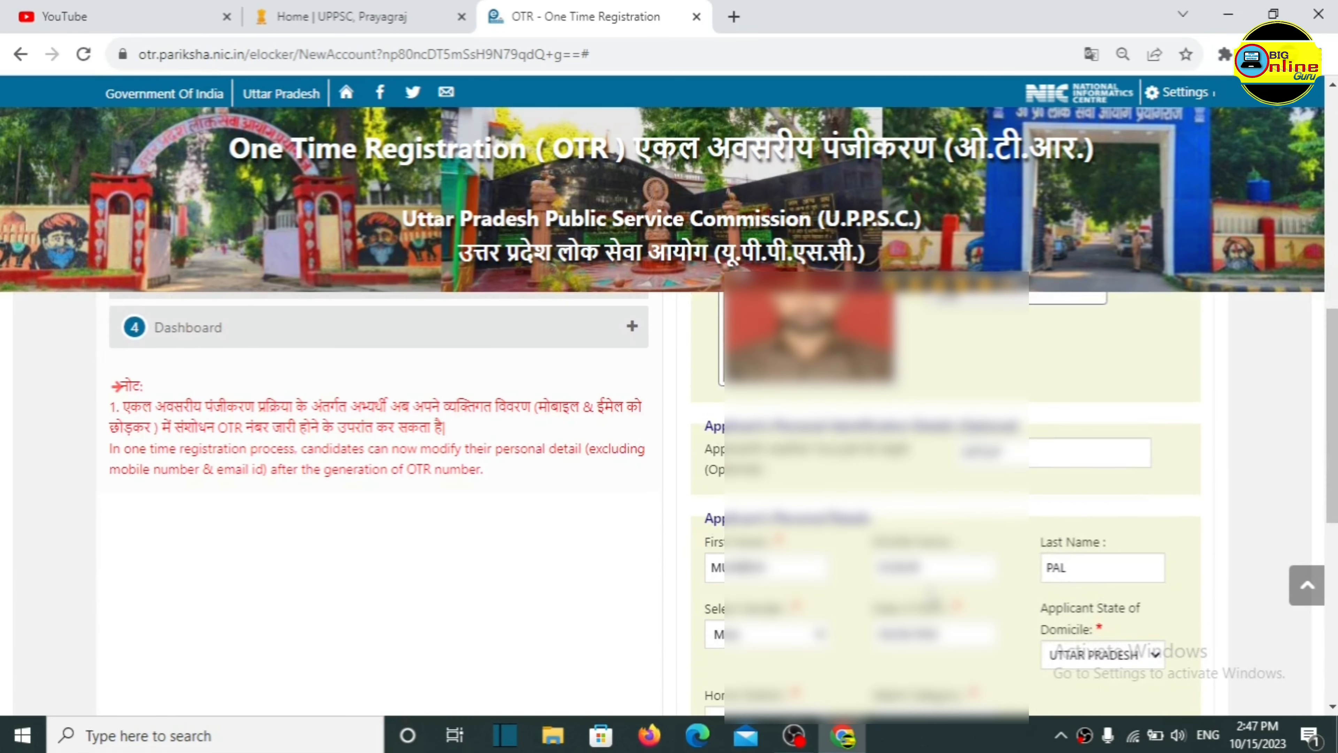
scroll(932, 598, down, 2)
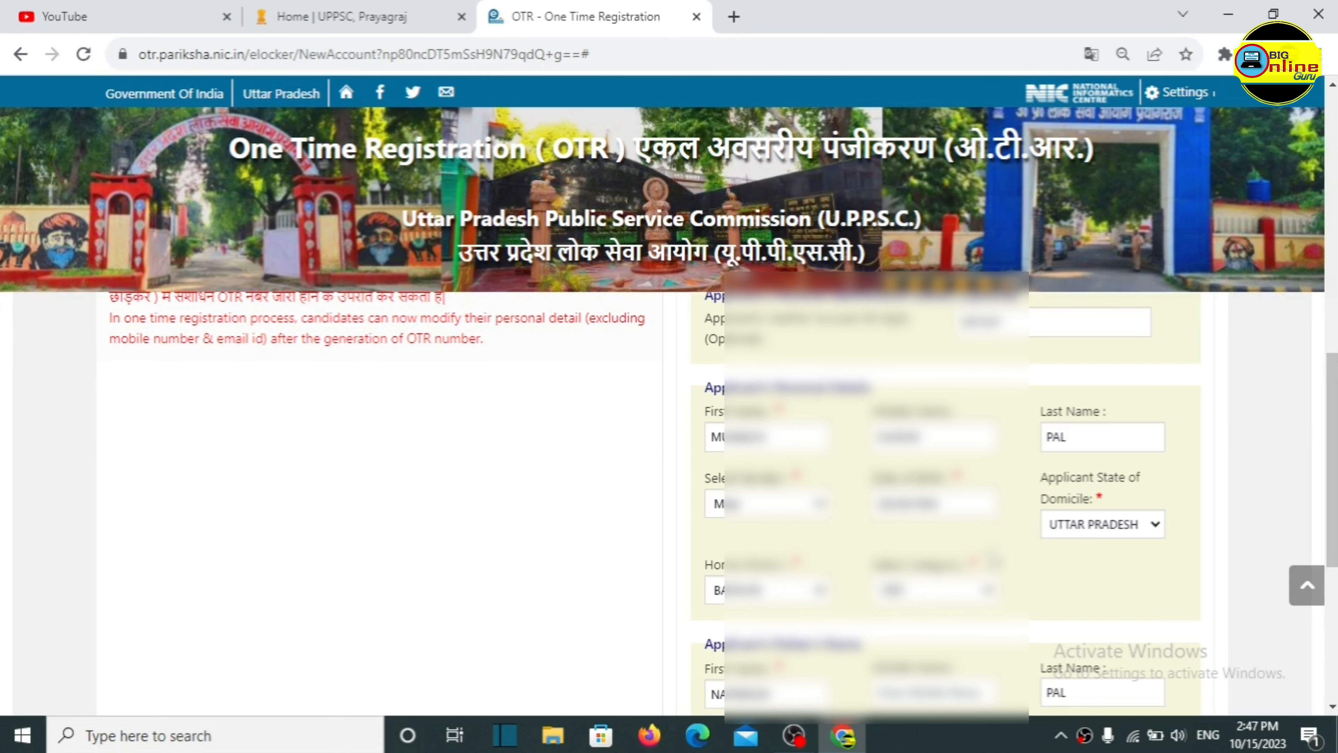
scroll(943, 506, down, 5)
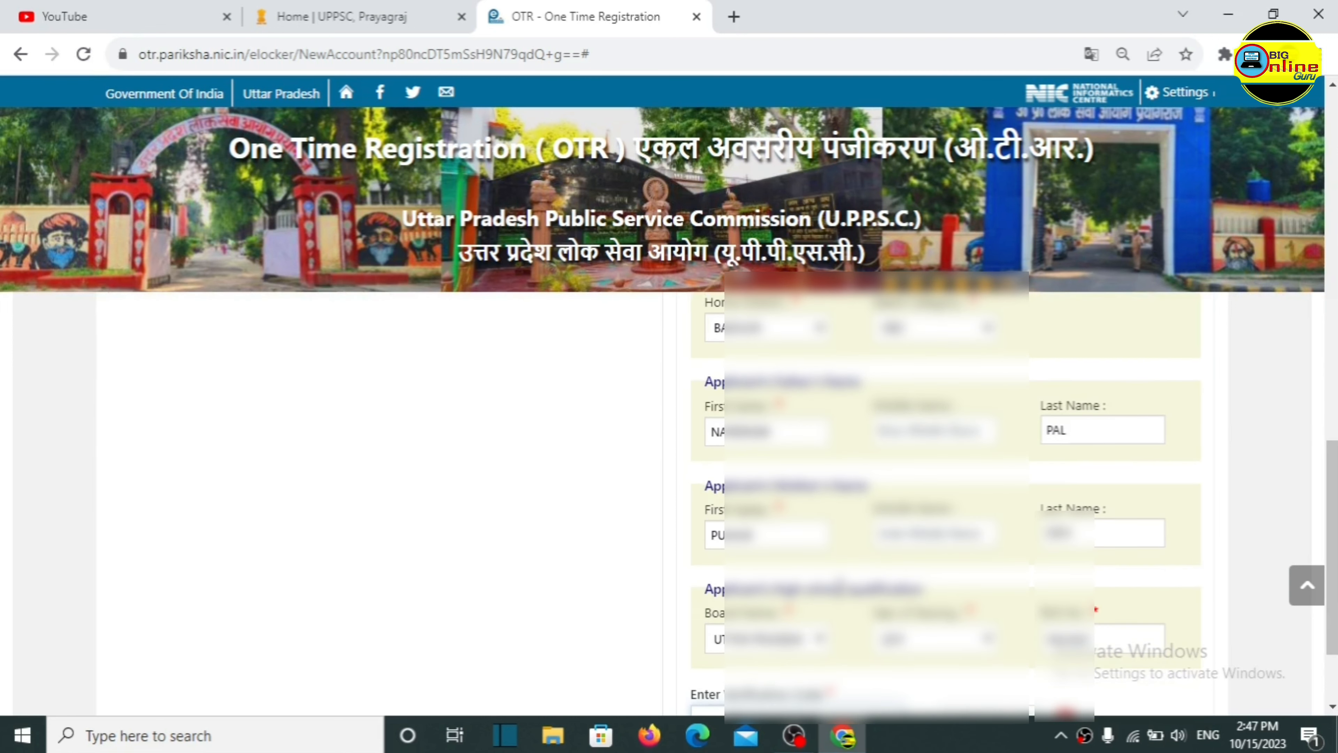
scroll(839, 589, down, 2)
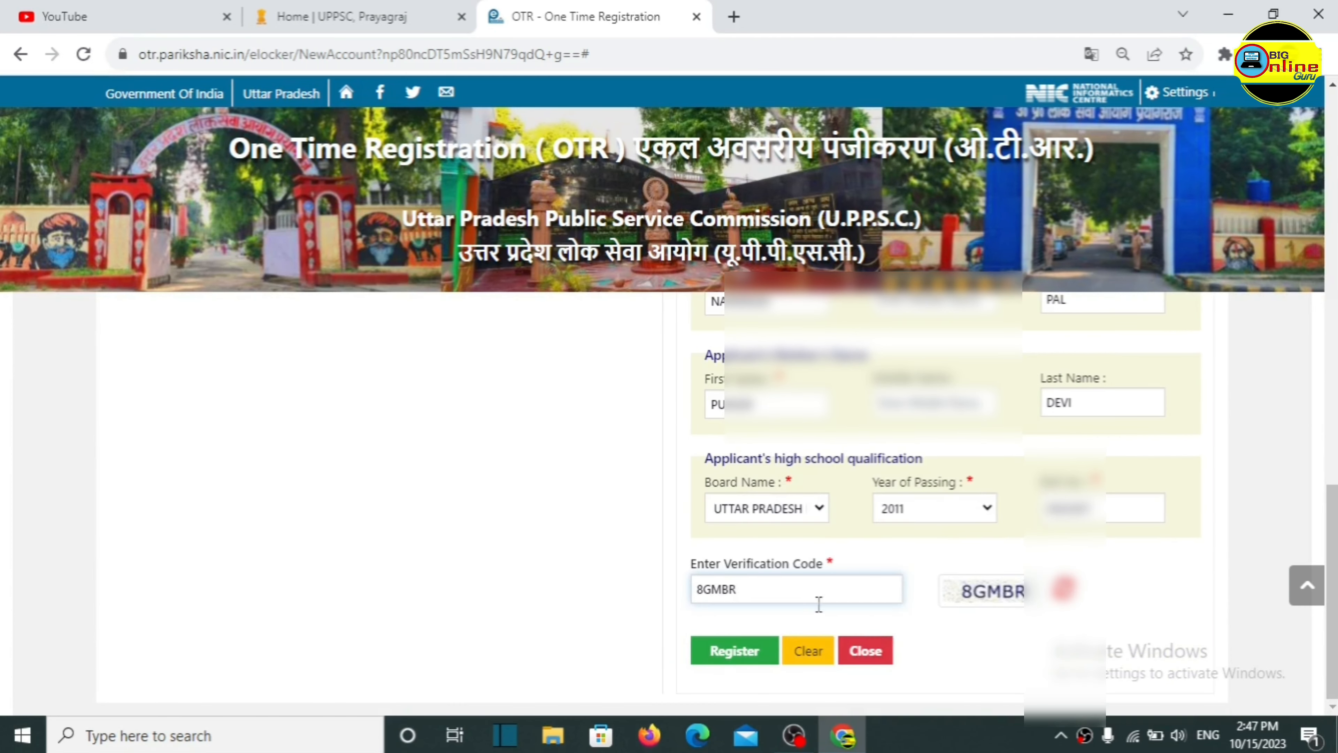
click(716, 655)
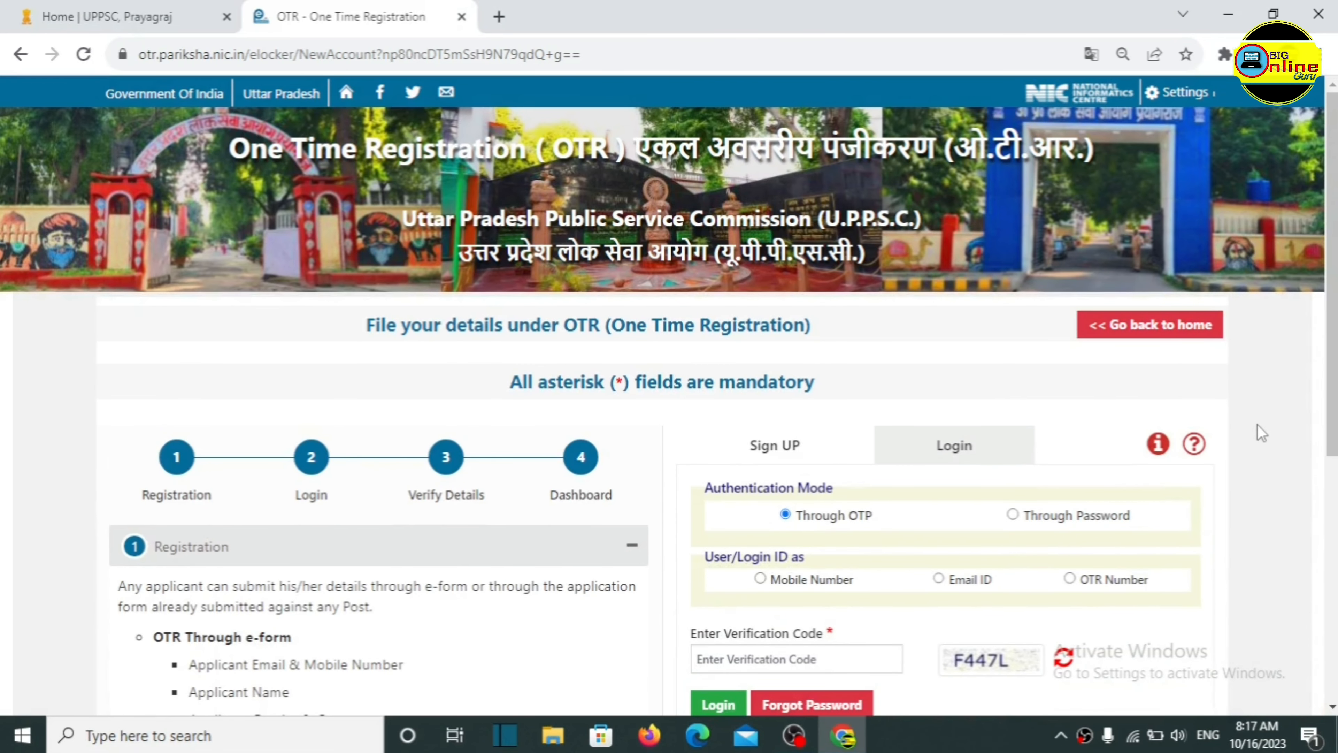
Step: Choose Mobile Number as the login ID for OTP authentication, enter the applicant's mobile number and request the OTP
scroll(1239, 434, down, 3)
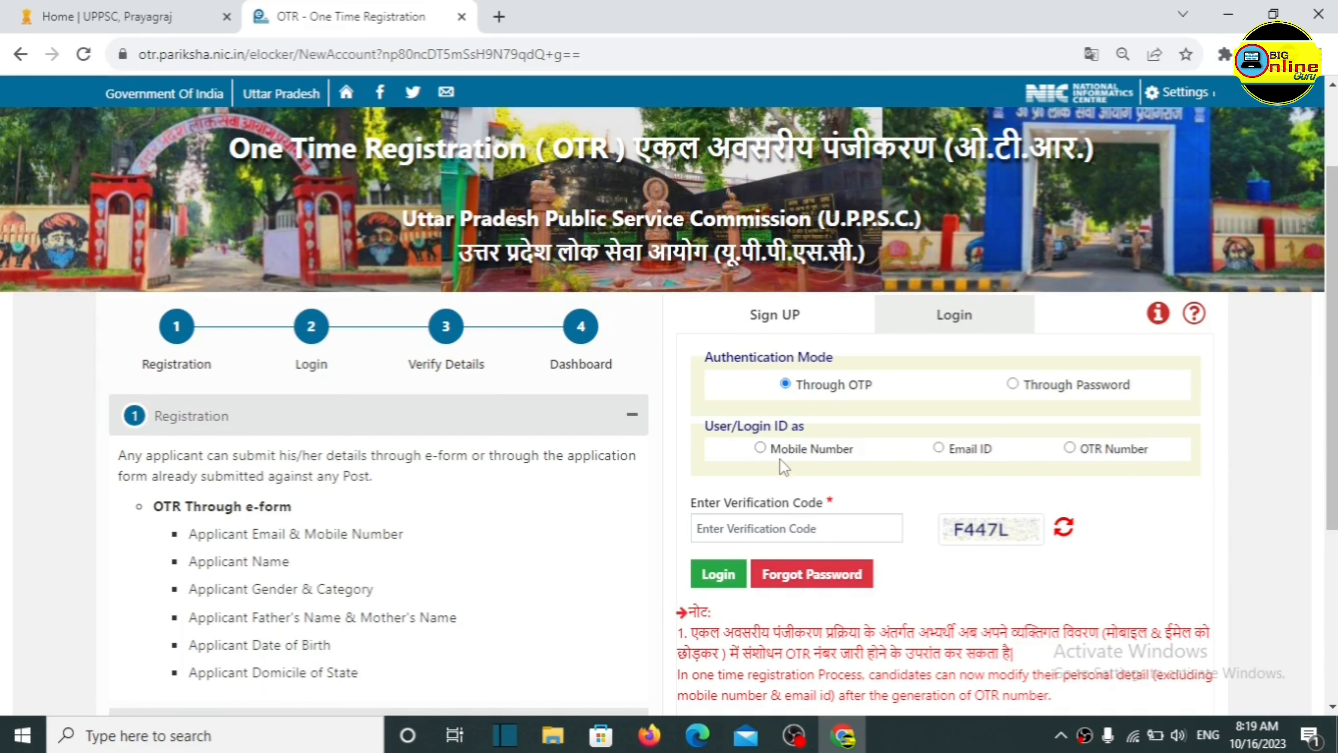
click(760, 448)
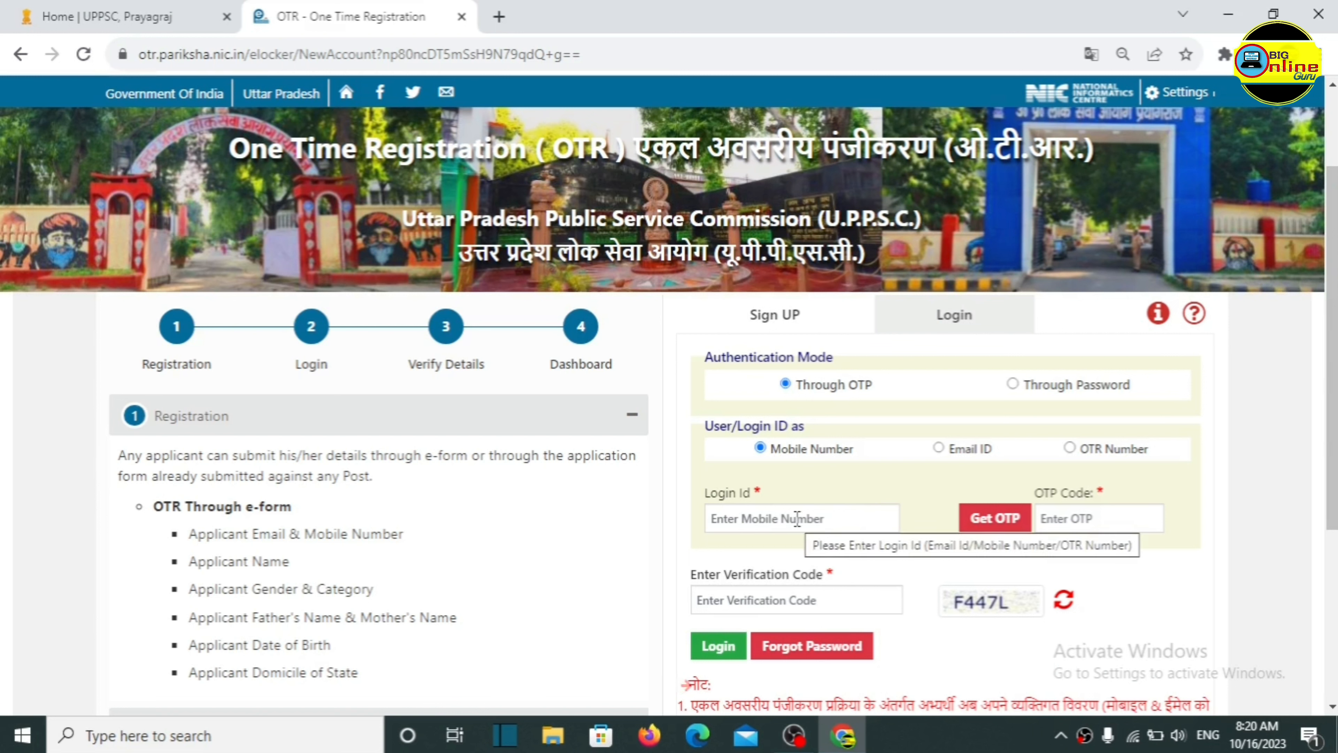
click(784, 519)
text(8)
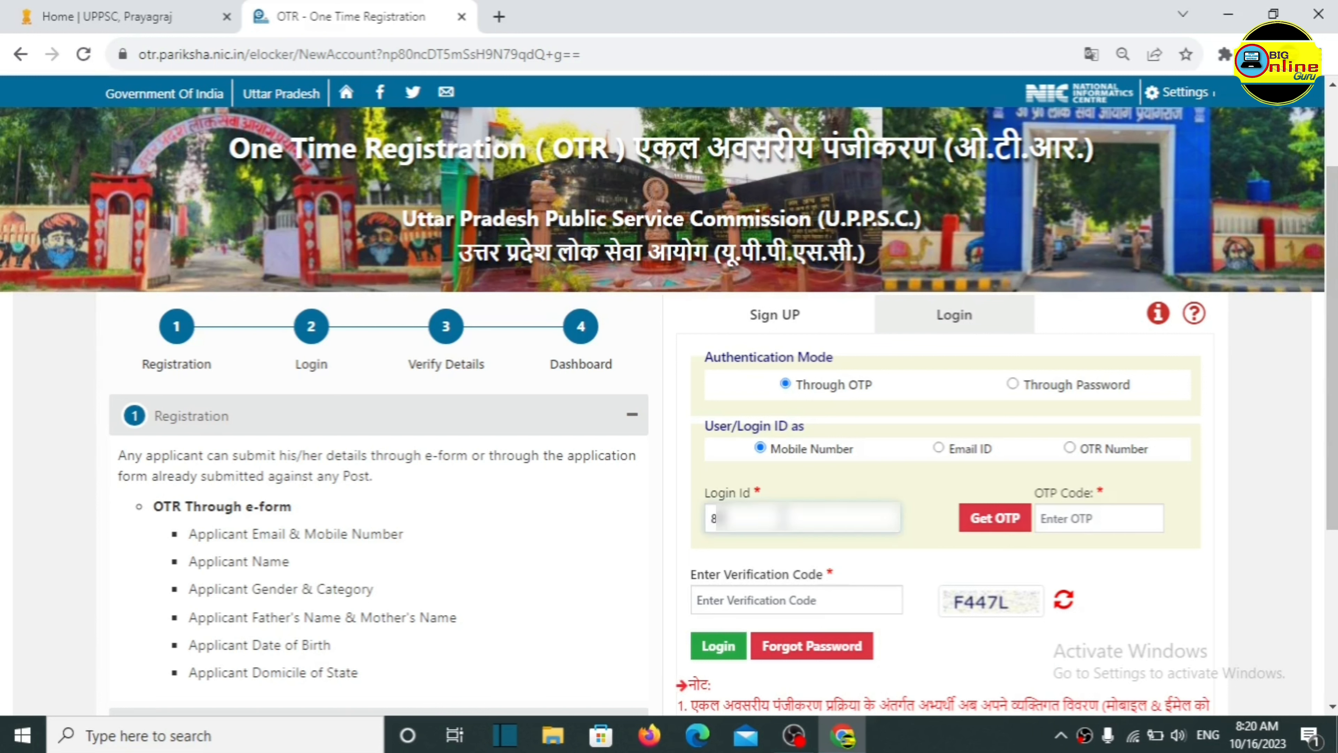
text(????????)
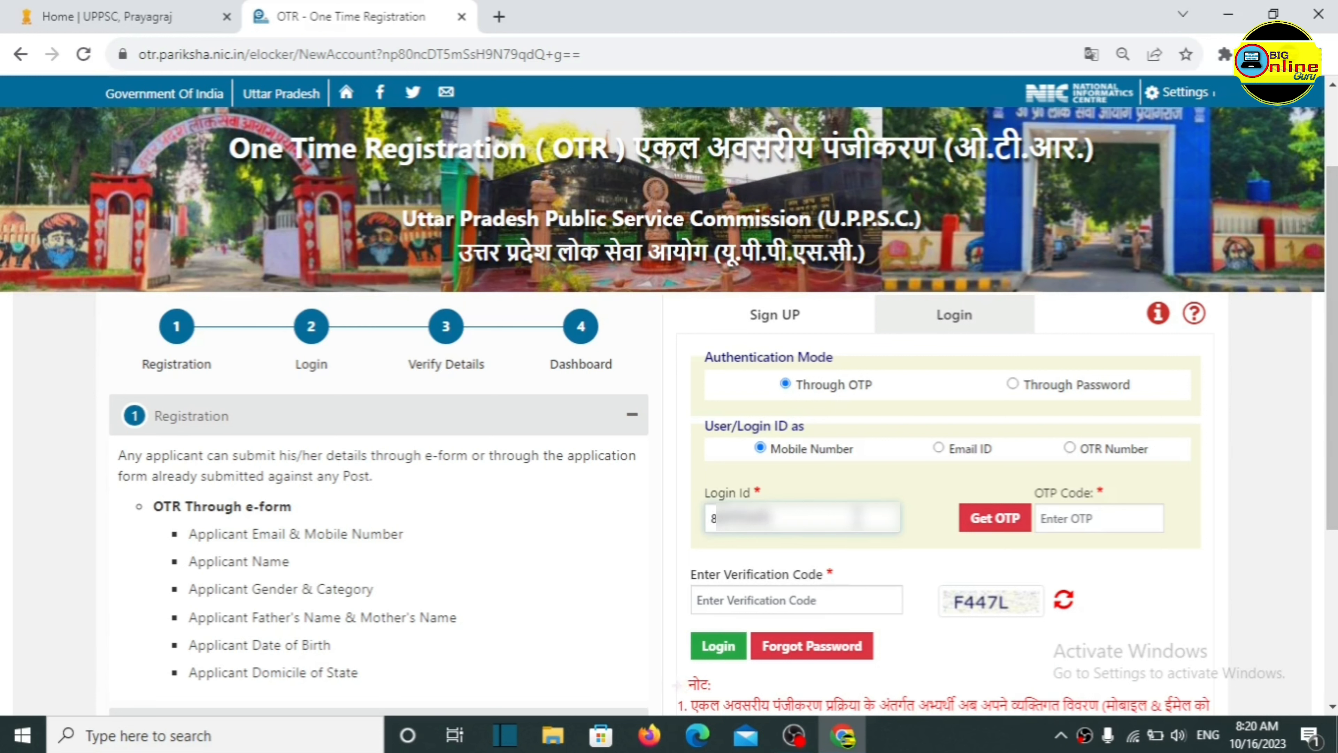
click(994, 518)
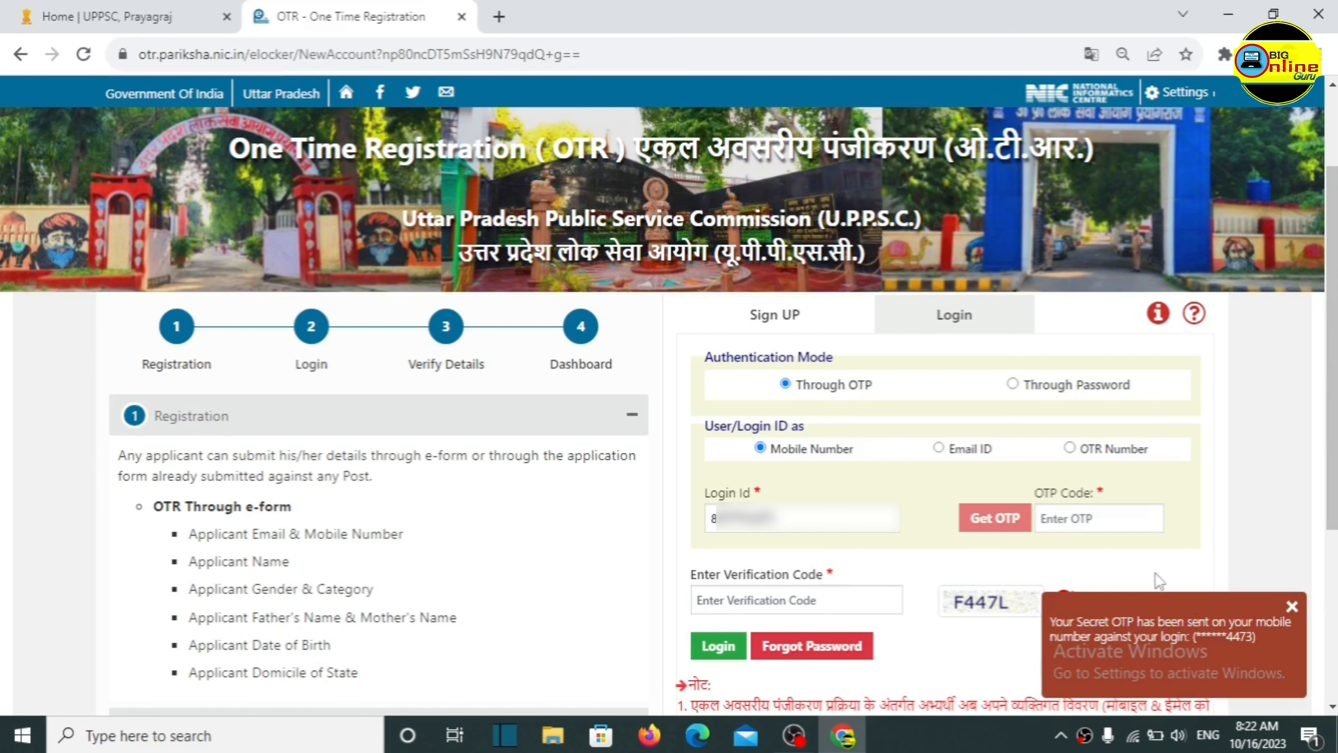
Step: Enter the received OTP and the verification code from the captcha image, and log in to the OTR account
click(1075, 518)
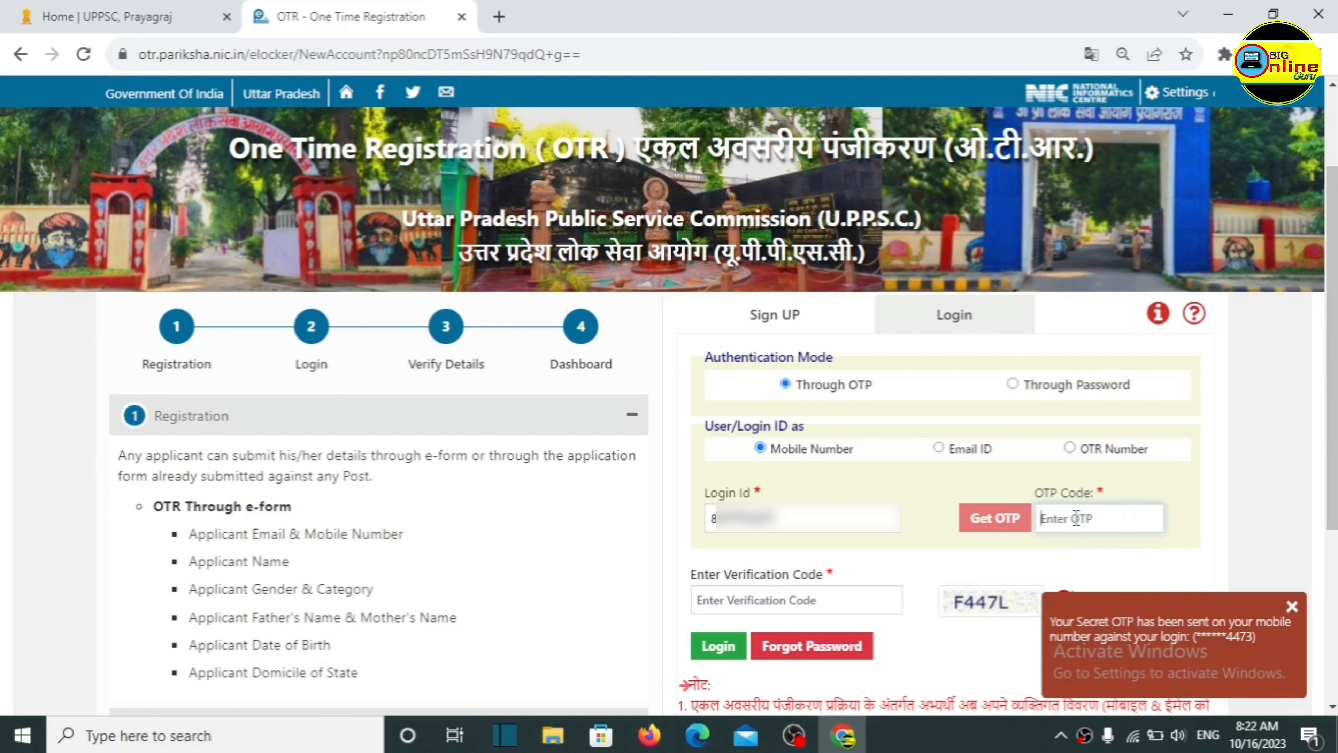
scroll(1078, 551, down, 3)
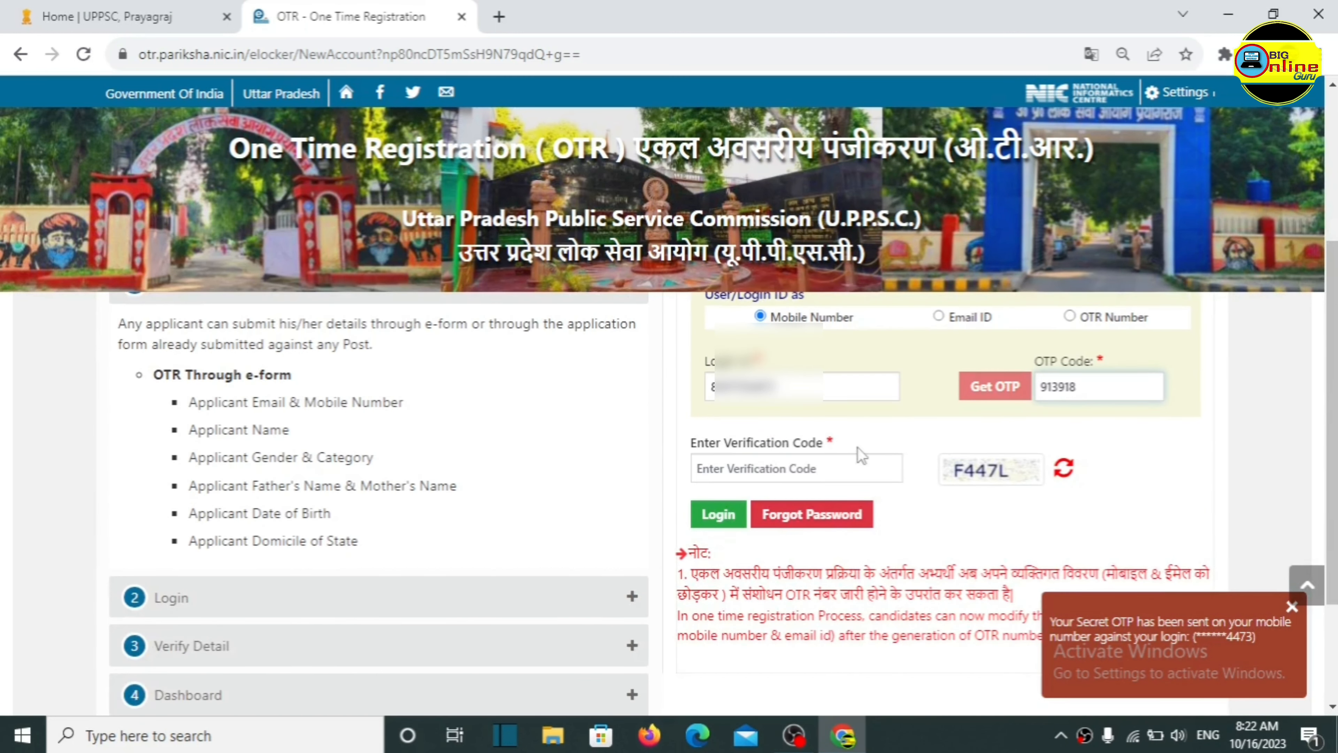
click(888, 469)
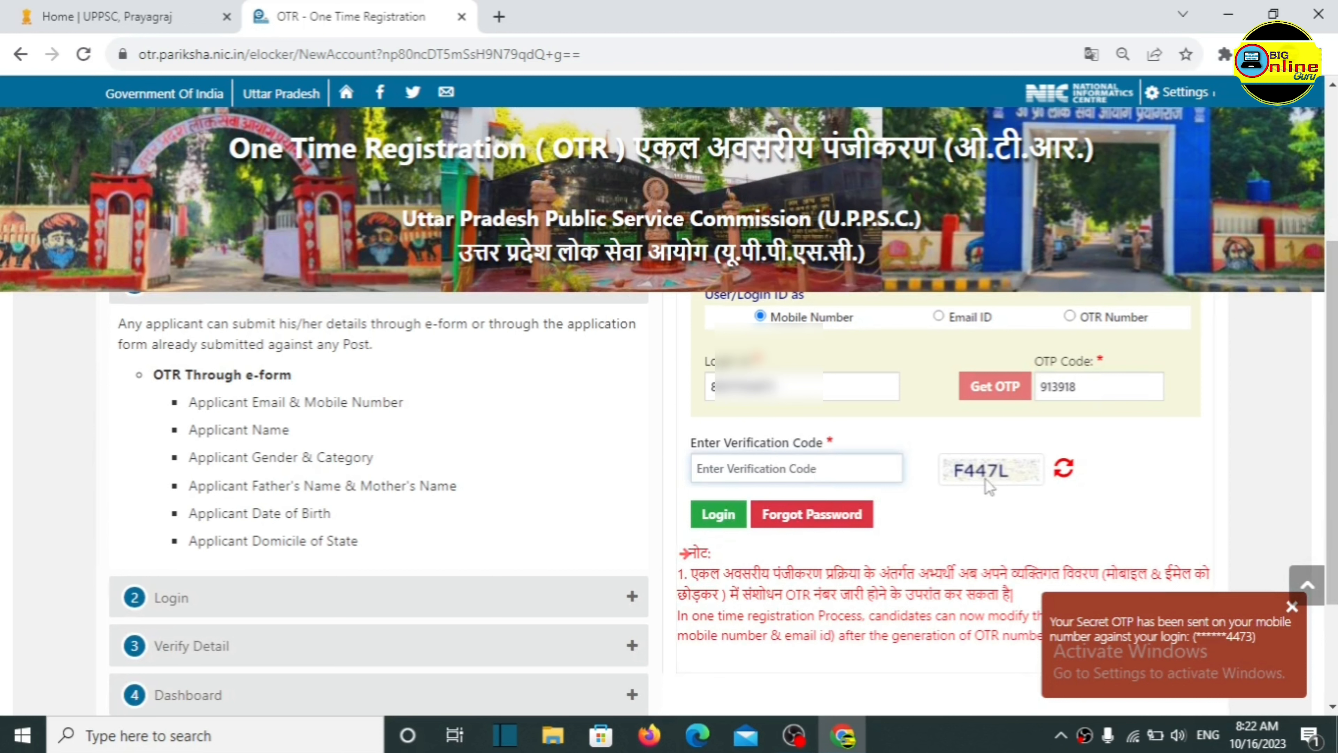
text(F447L)
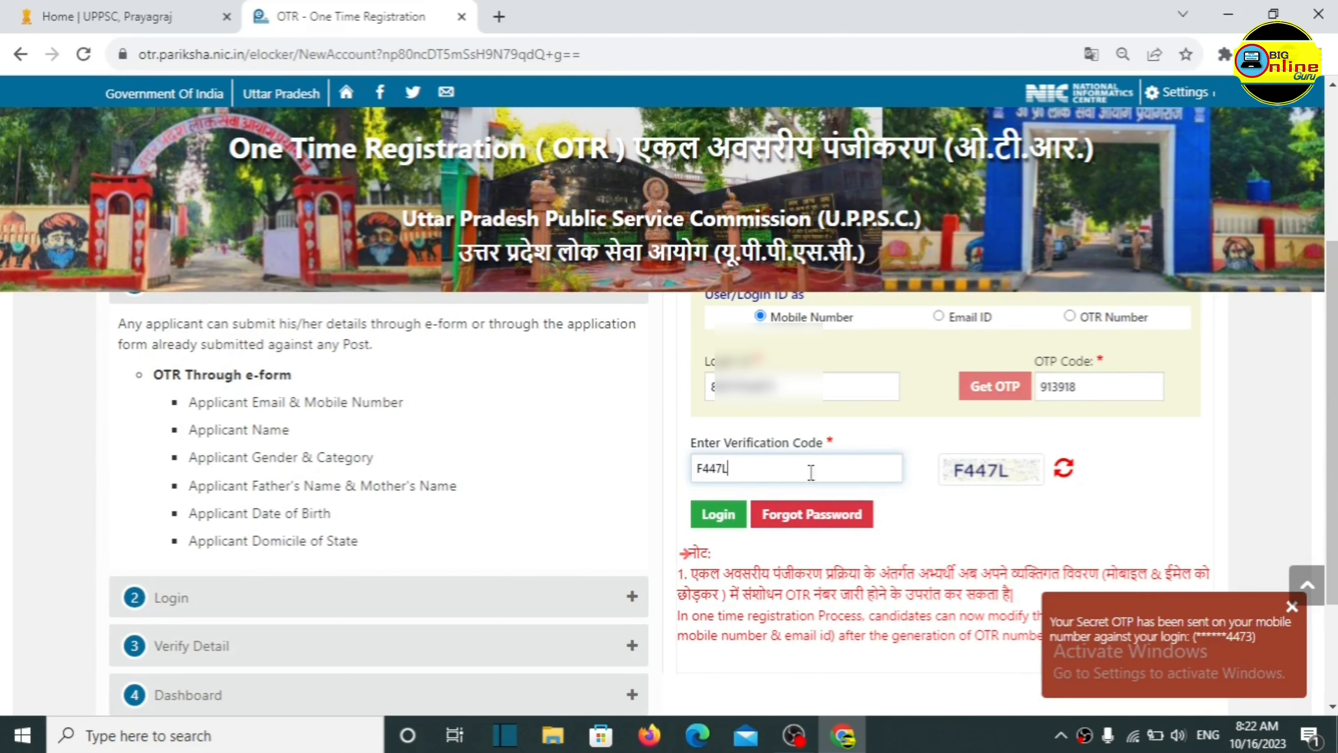
click(716, 516)
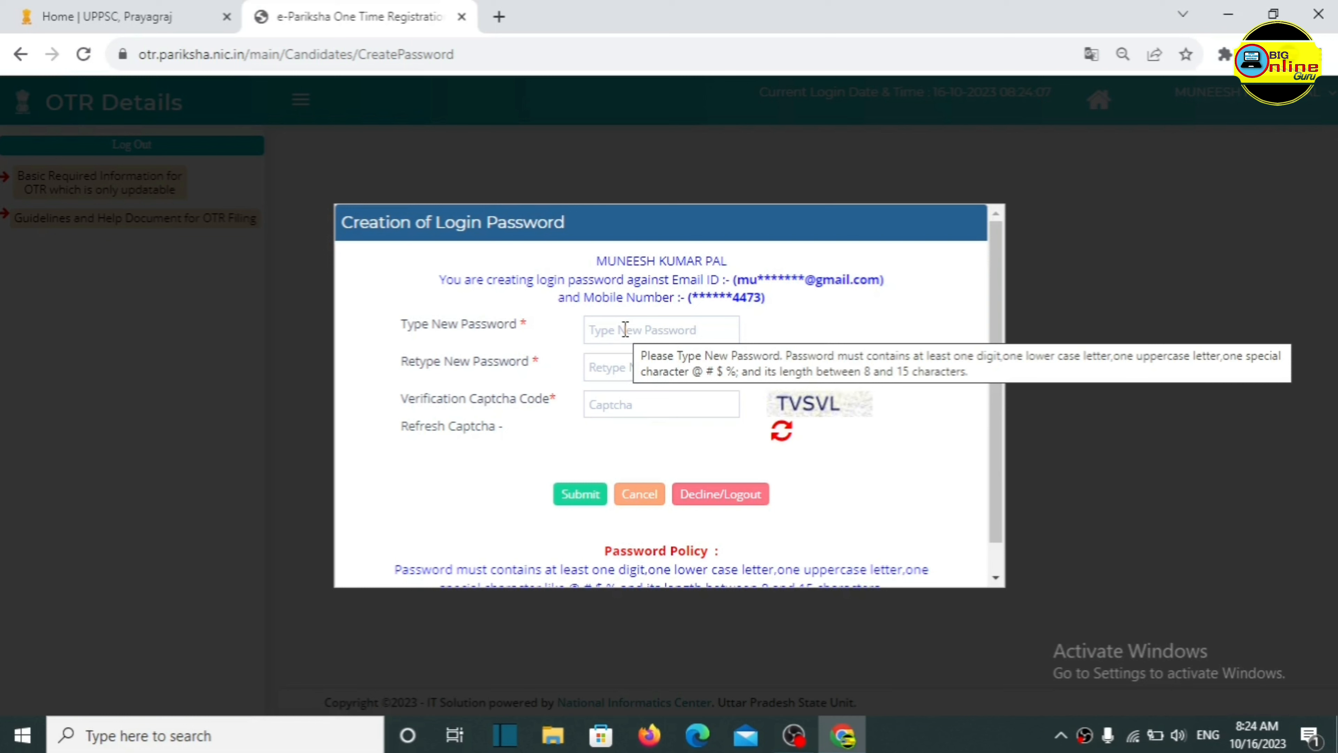
Step: Enter the new login password and repeat it in the retype field of the password creation form
click(626, 330)
click(682, 393)
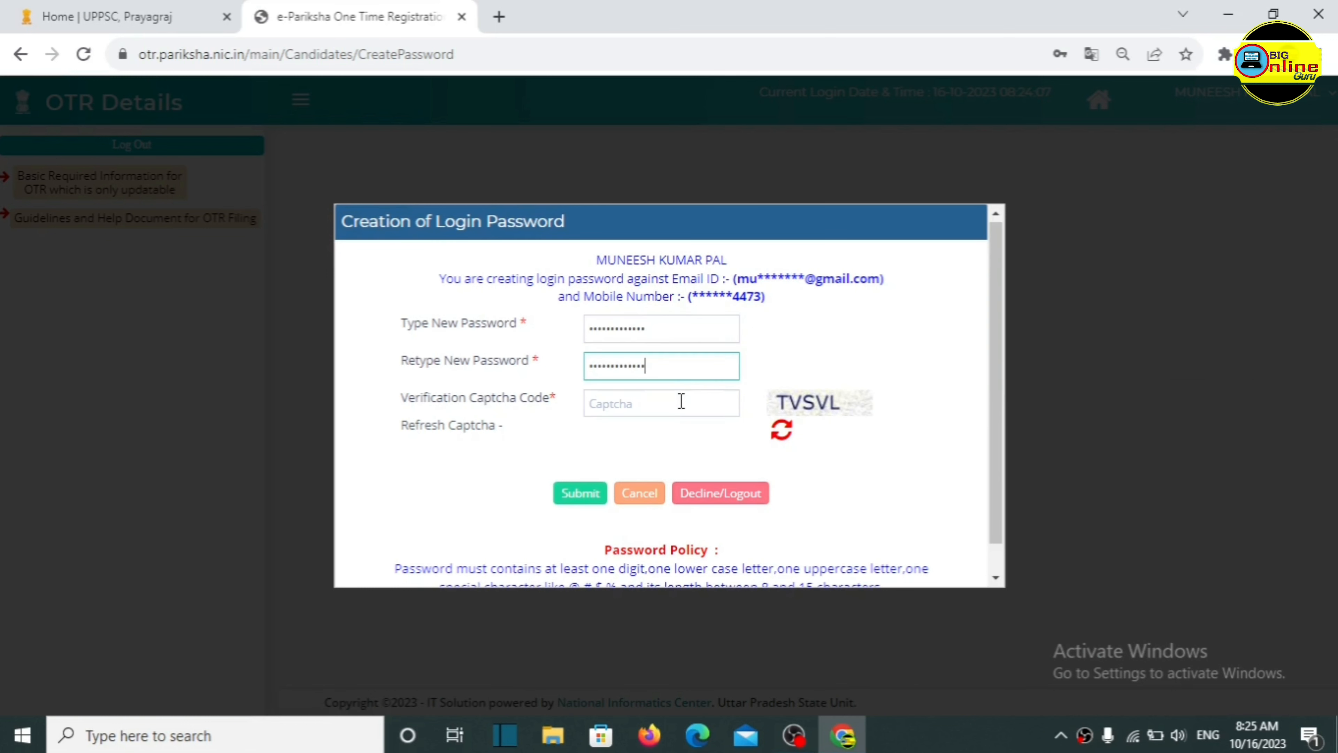
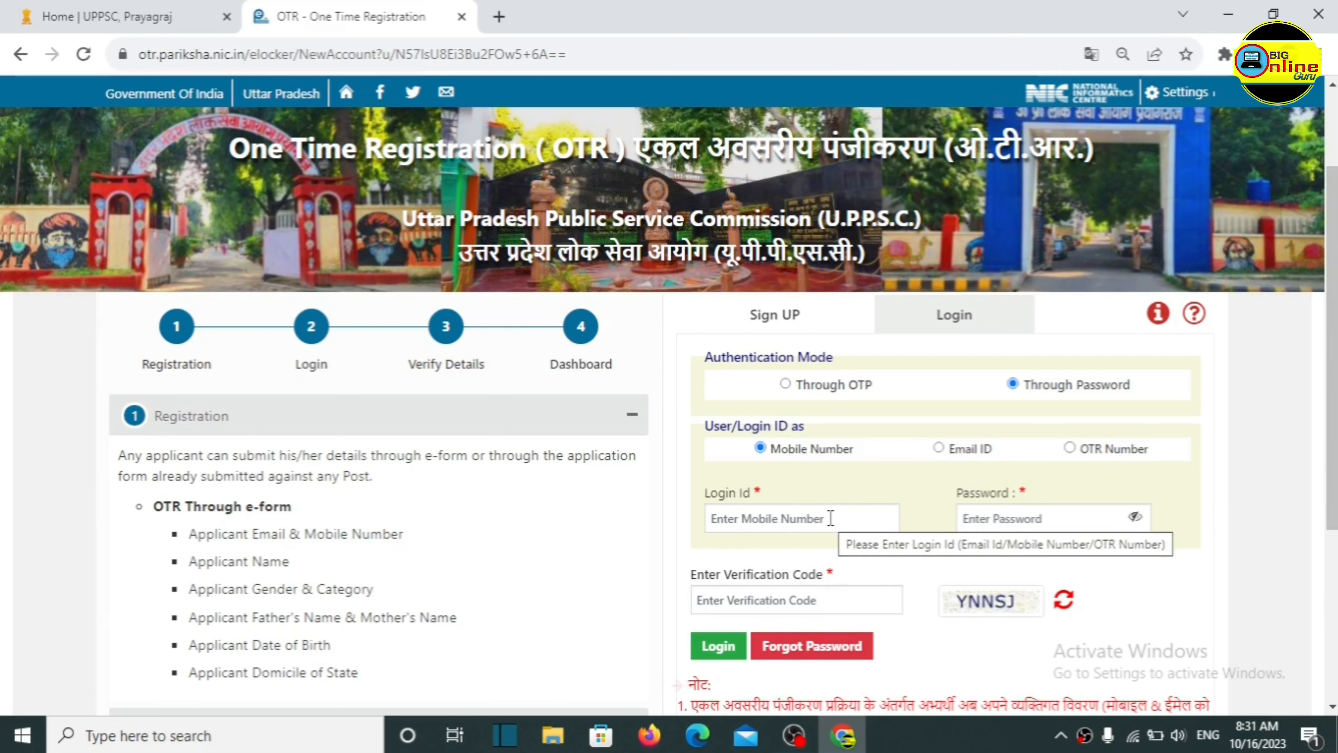
Step: Enter the applicant's mobile number as login ID and the account password, and reveal the password briefly to check it
click(995, 519)
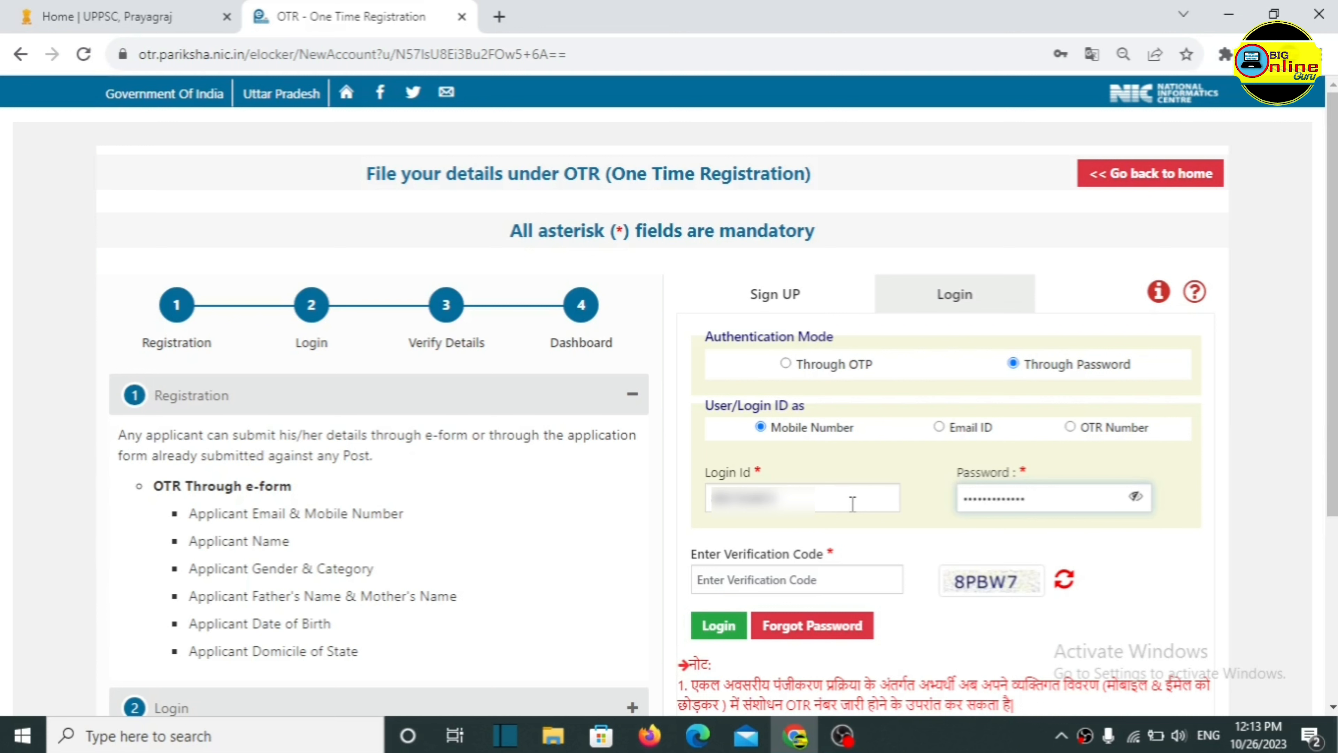
click(1136, 500)
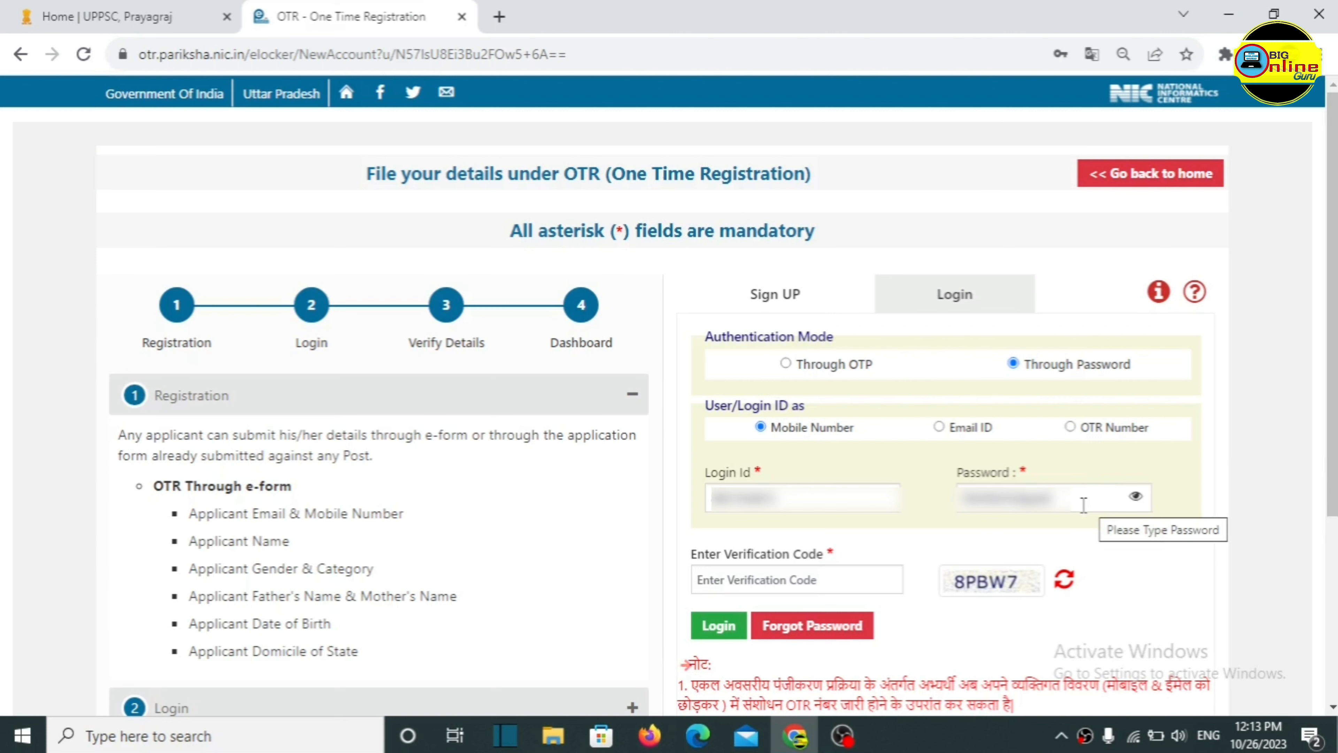
click(1137, 501)
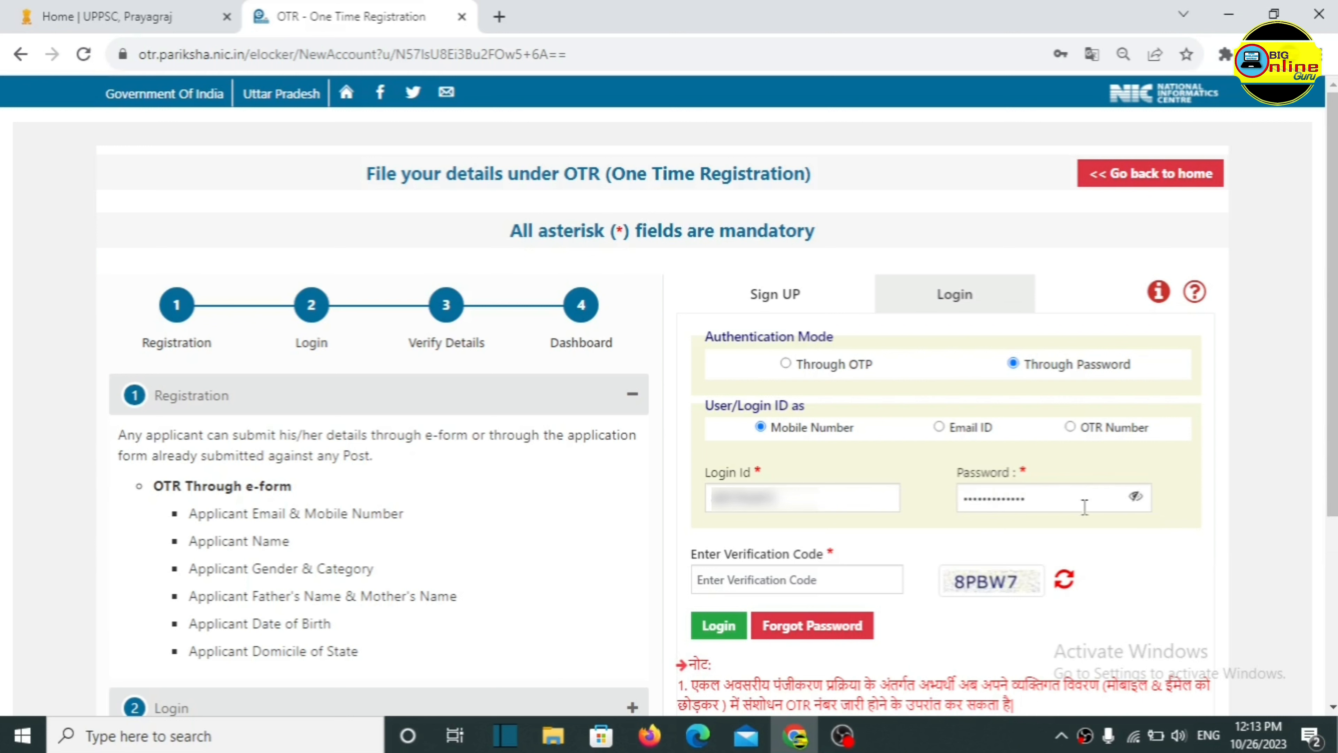
Step: Enter the verification code from the captcha image and log in to the OTR account
click(745, 580)
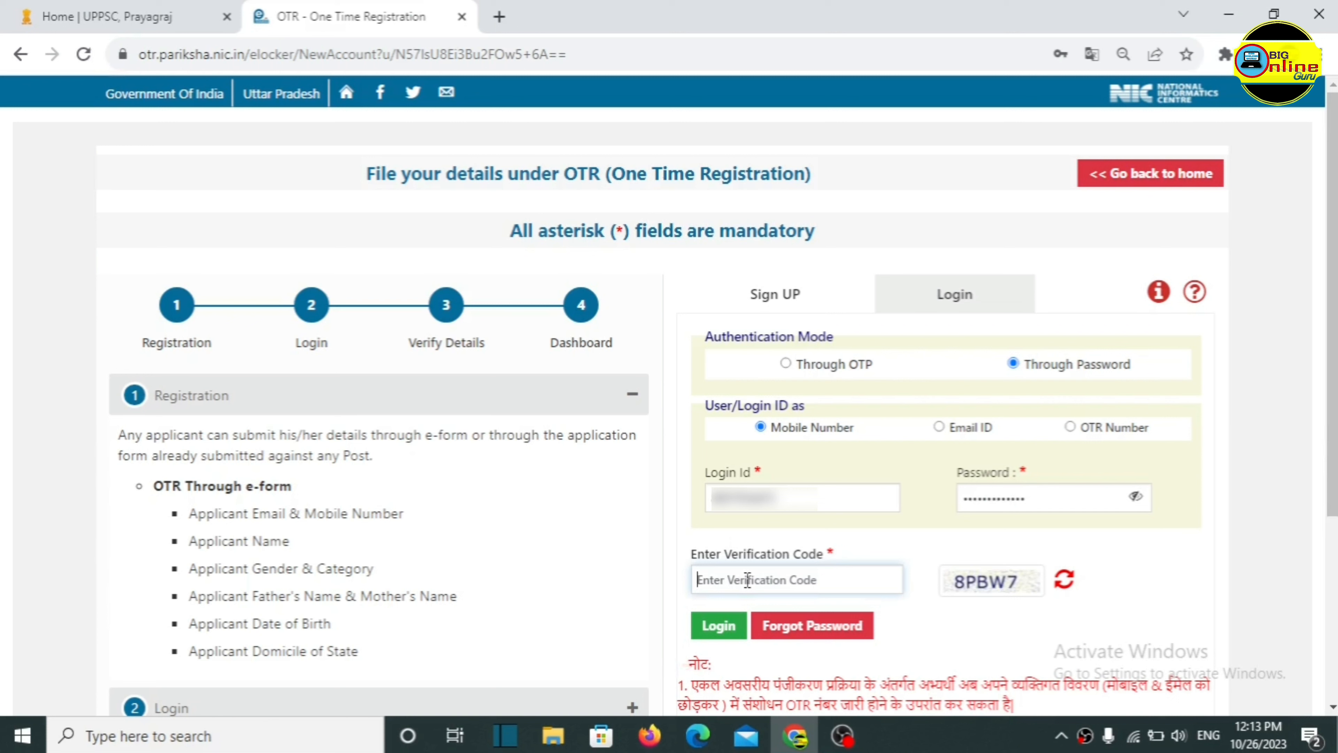
text(8PBW7)
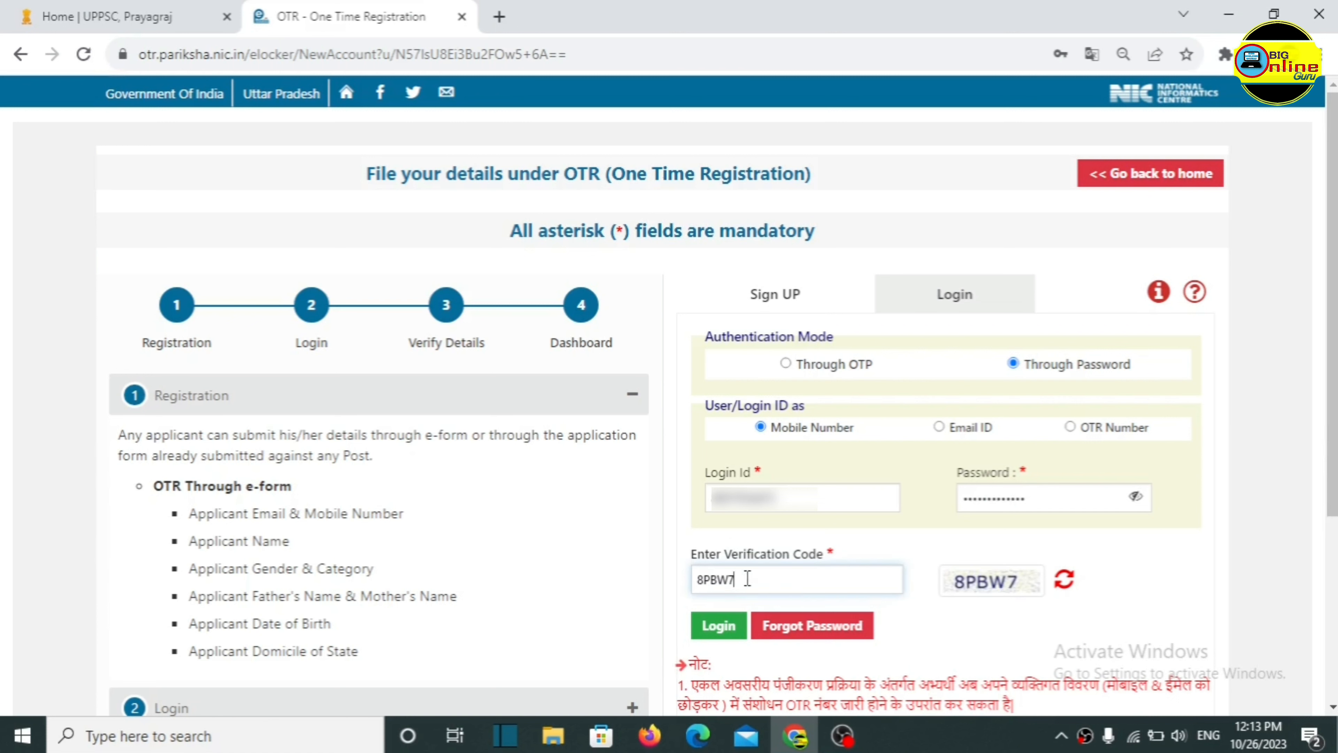
click(730, 627)
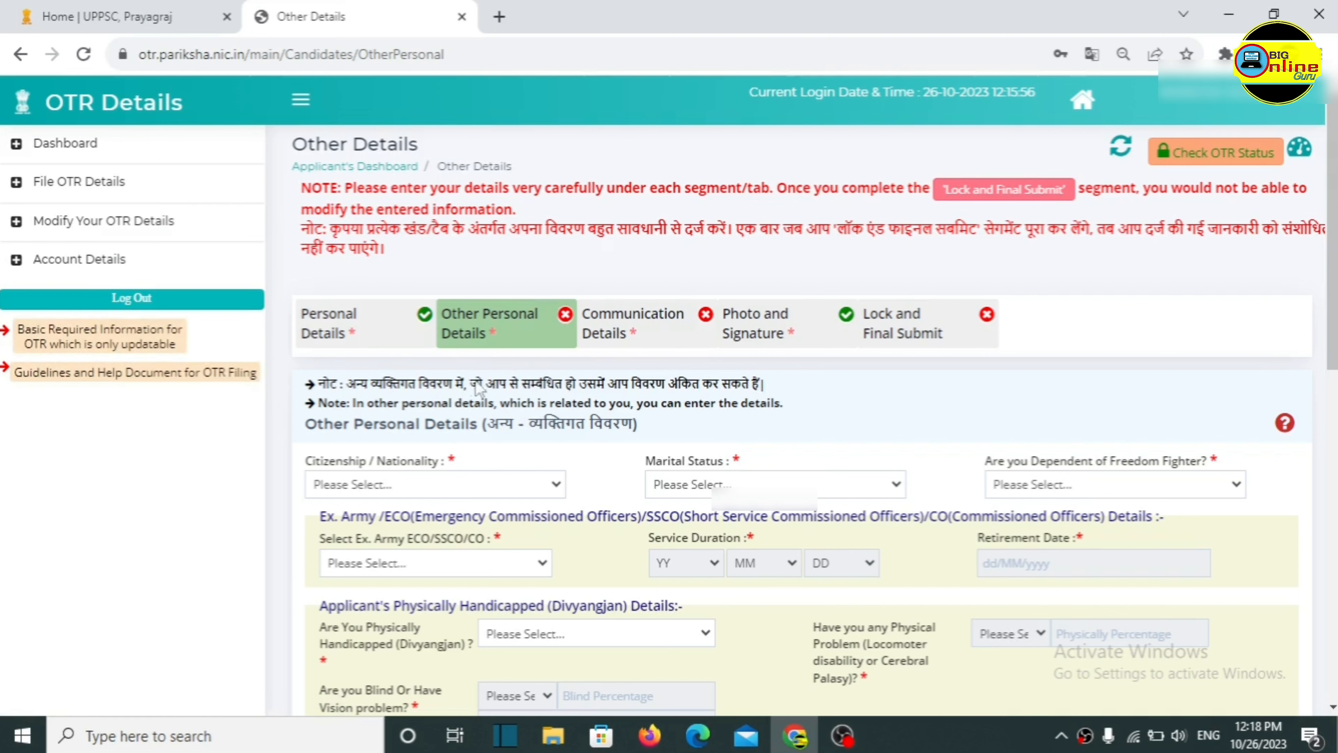
Step: Set citizenship to Citizen of India, marital status to Married and dependent of freedom fighter to No
scroll(562, 422, down, 1)
scroll(563, 421, down, 2)
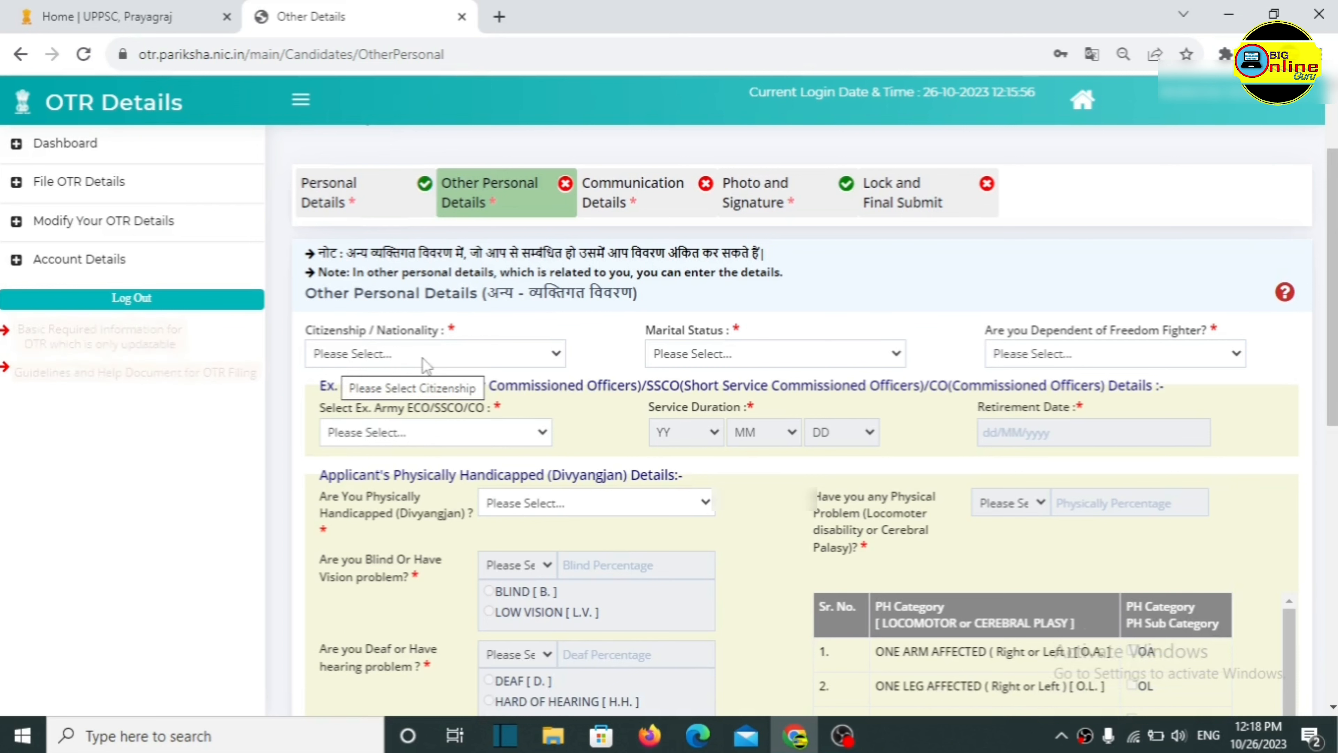
click(442, 364)
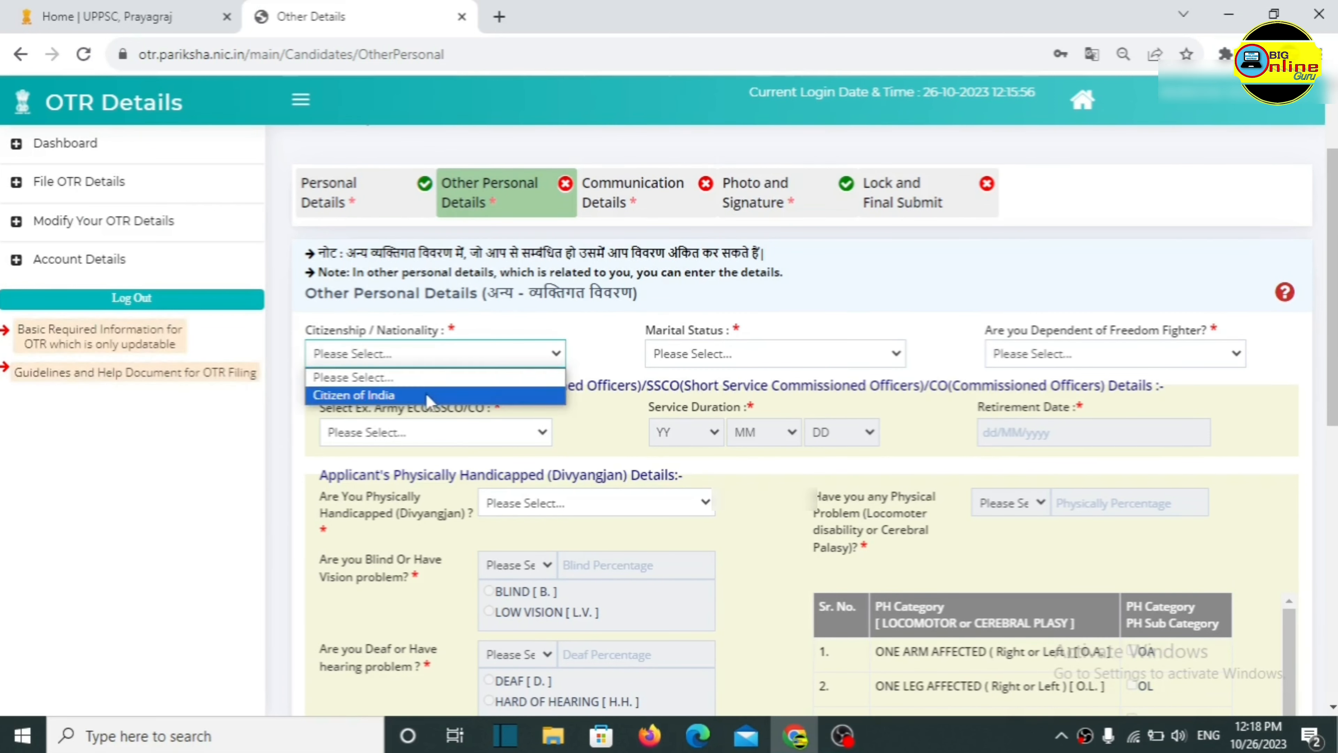
click(352, 397)
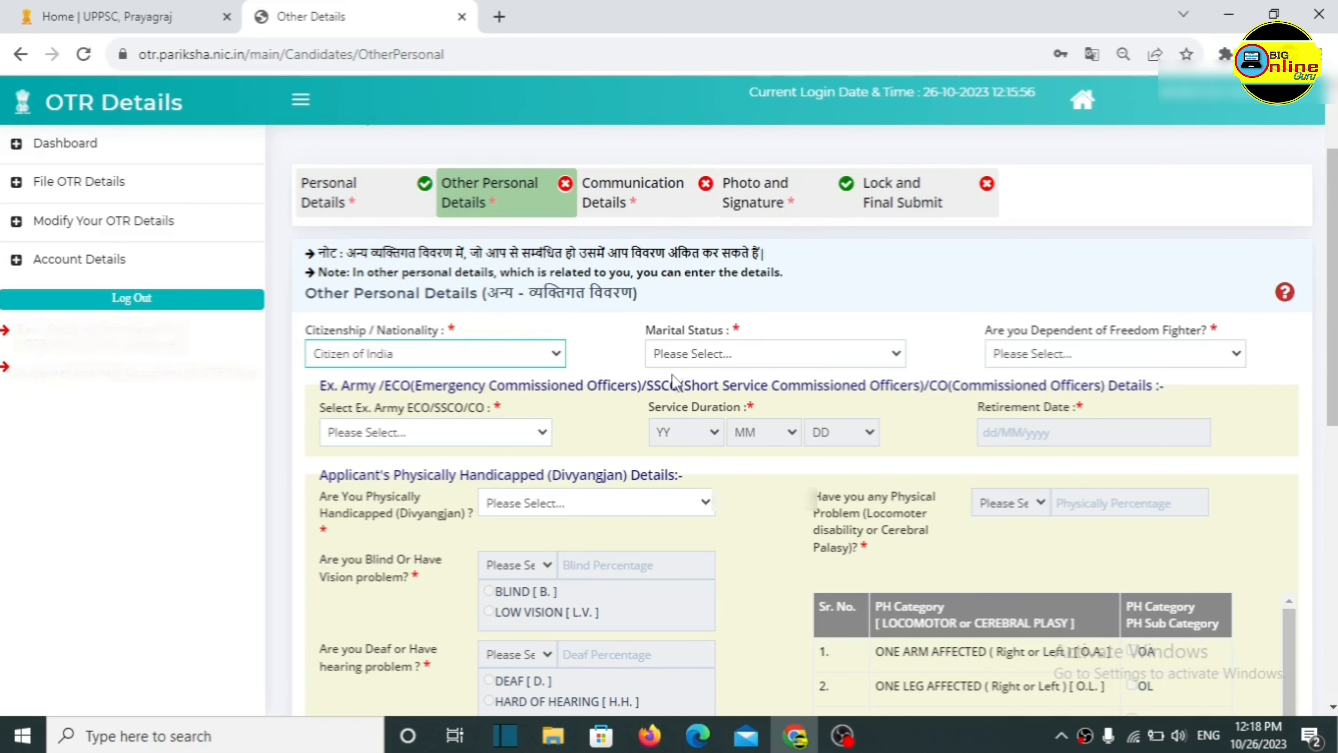
click(698, 364)
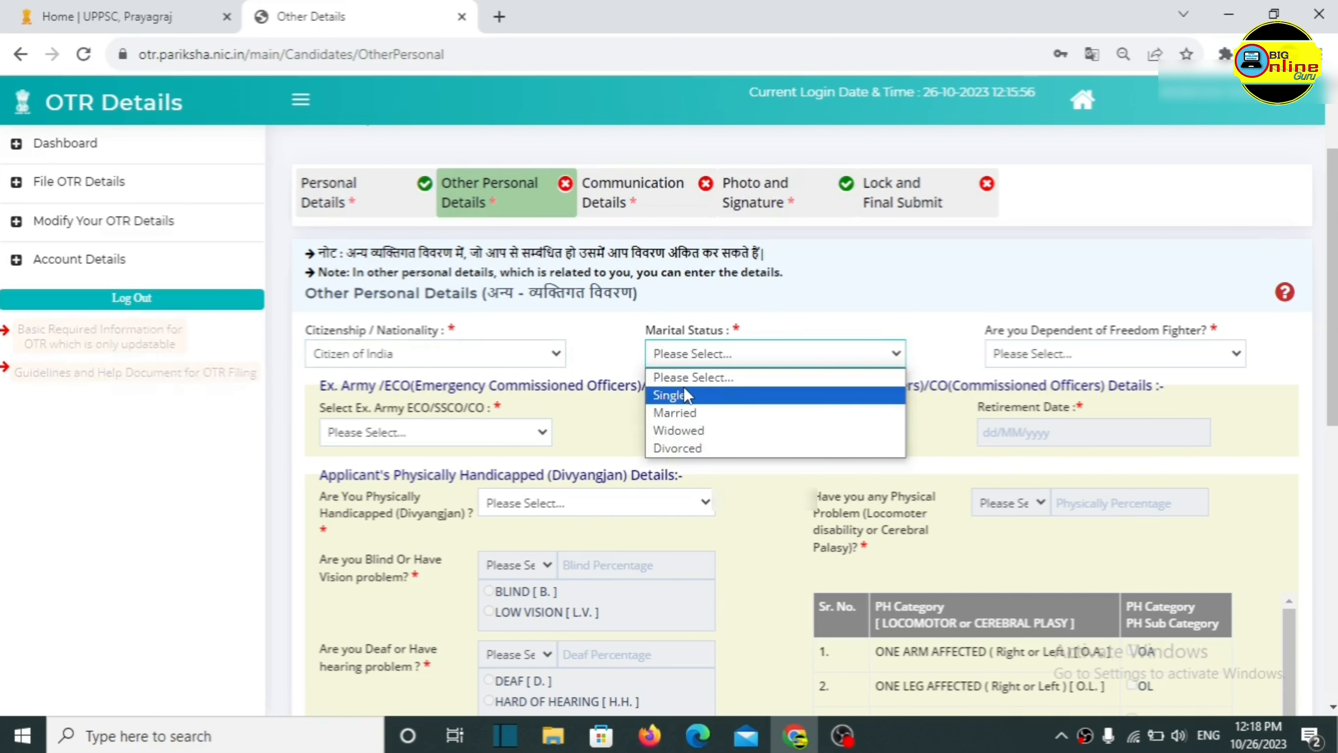
click(708, 414)
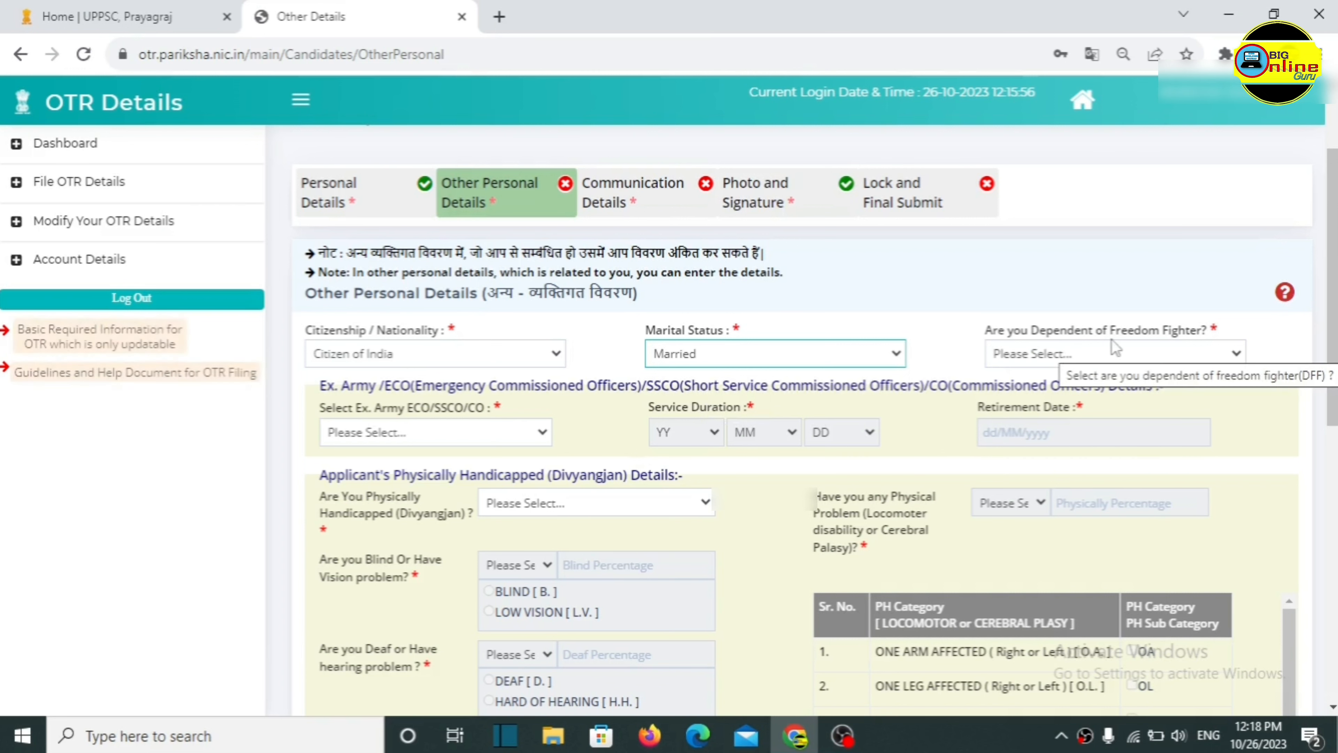
click(1128, 359)
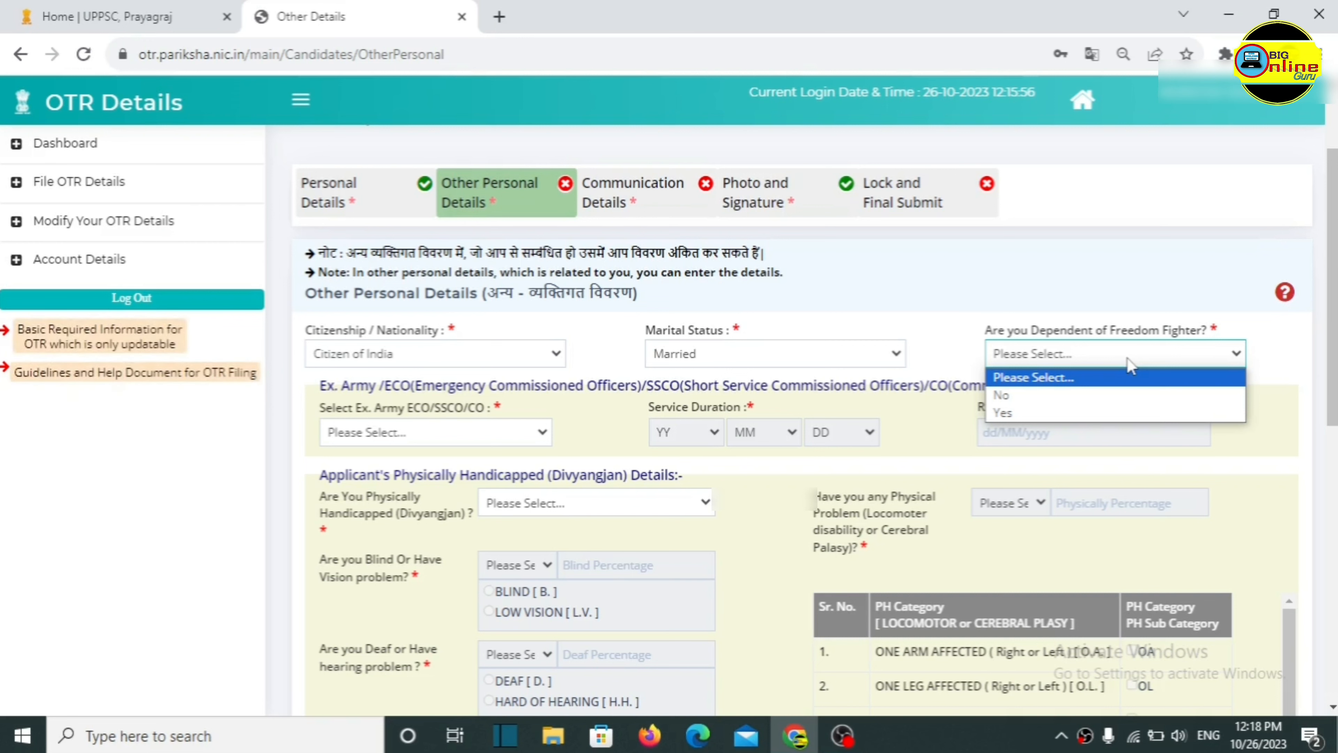
click(1095, 396)
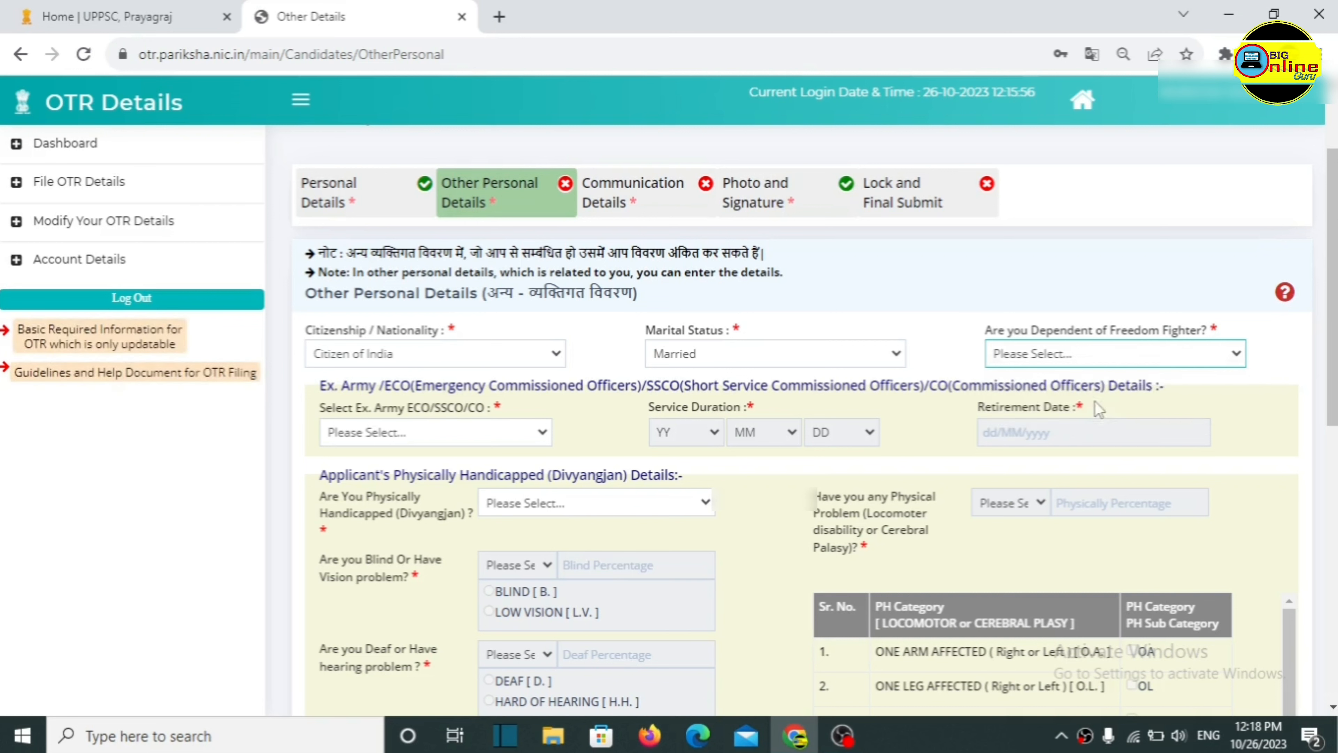
Step: Answer No for both Ex. Army ECO/SSCO/CO and physically handicapped (Divyangjan) status
click(475, 440)
click(453, 475)
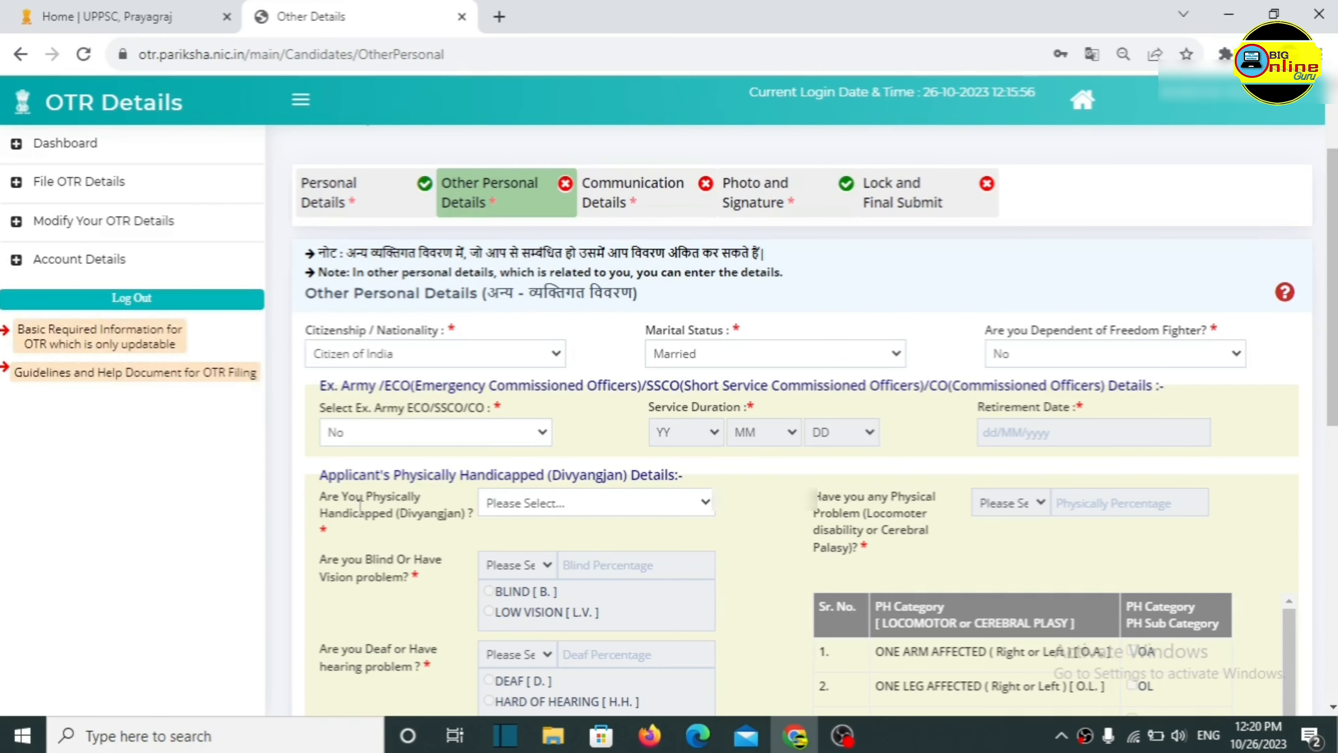
click(579, 501)
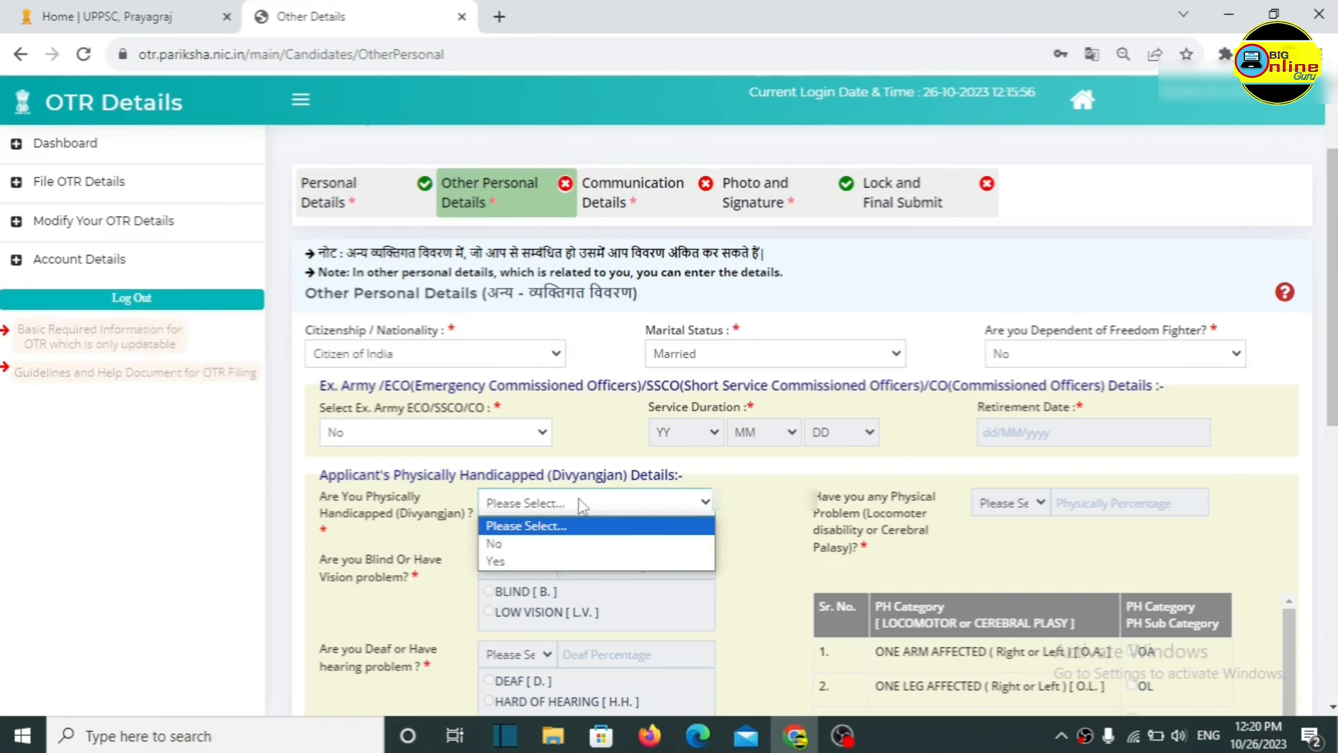
click(577, 542)
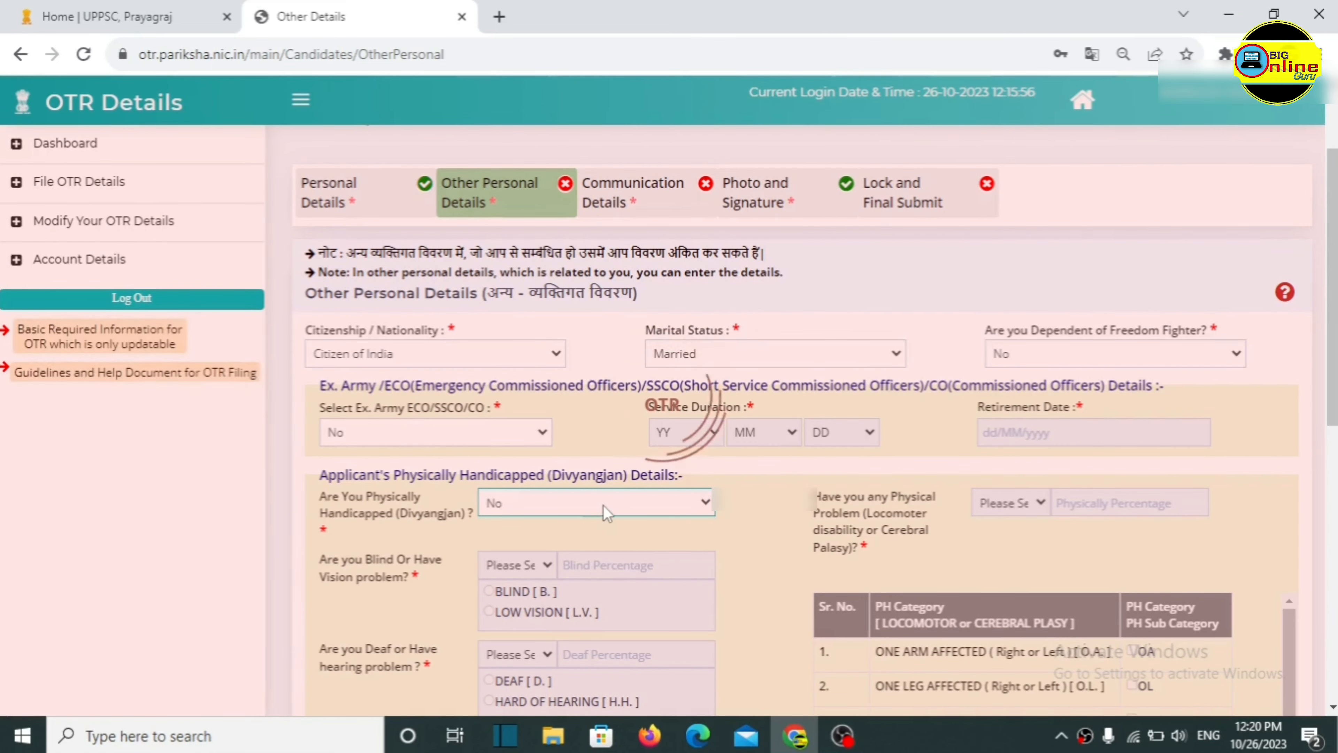
Step: Choose No for being a skilled player and No for having NCC
scroll(730, 507, down, 5)
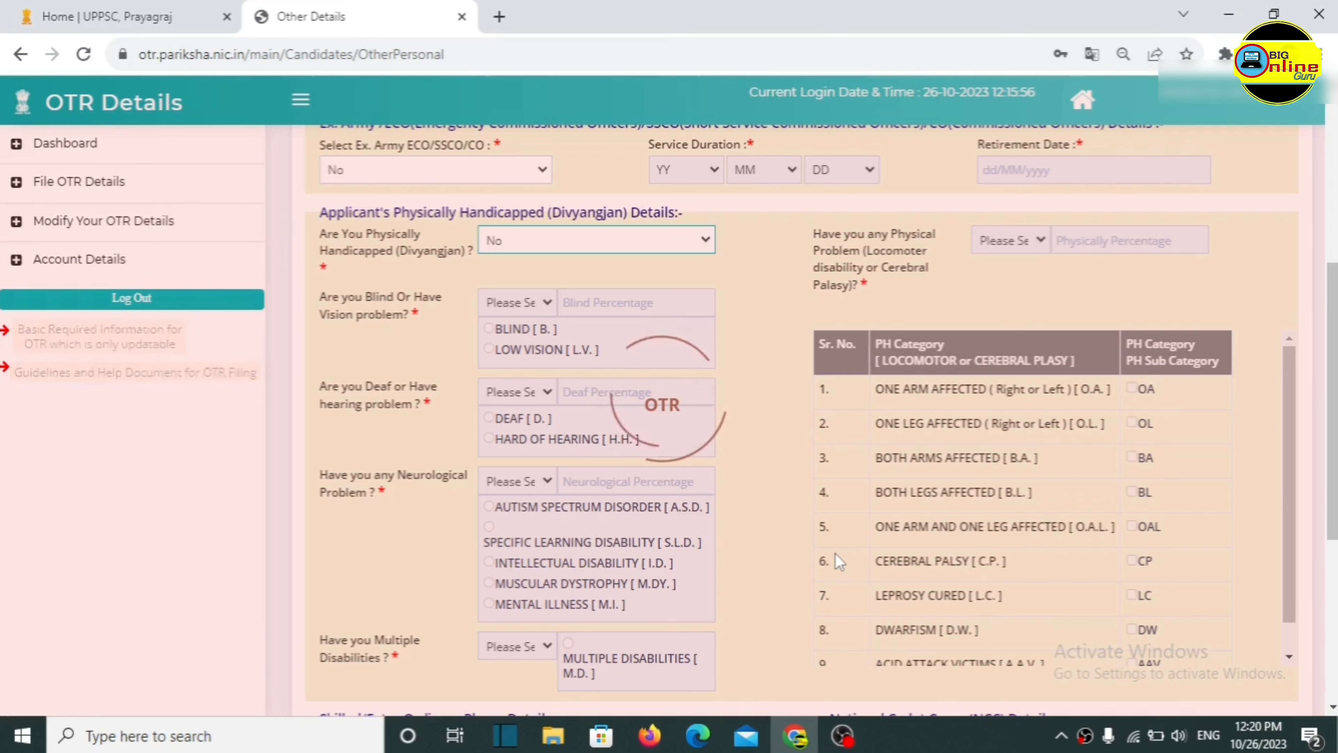
scroll(738, 501, down, 10)
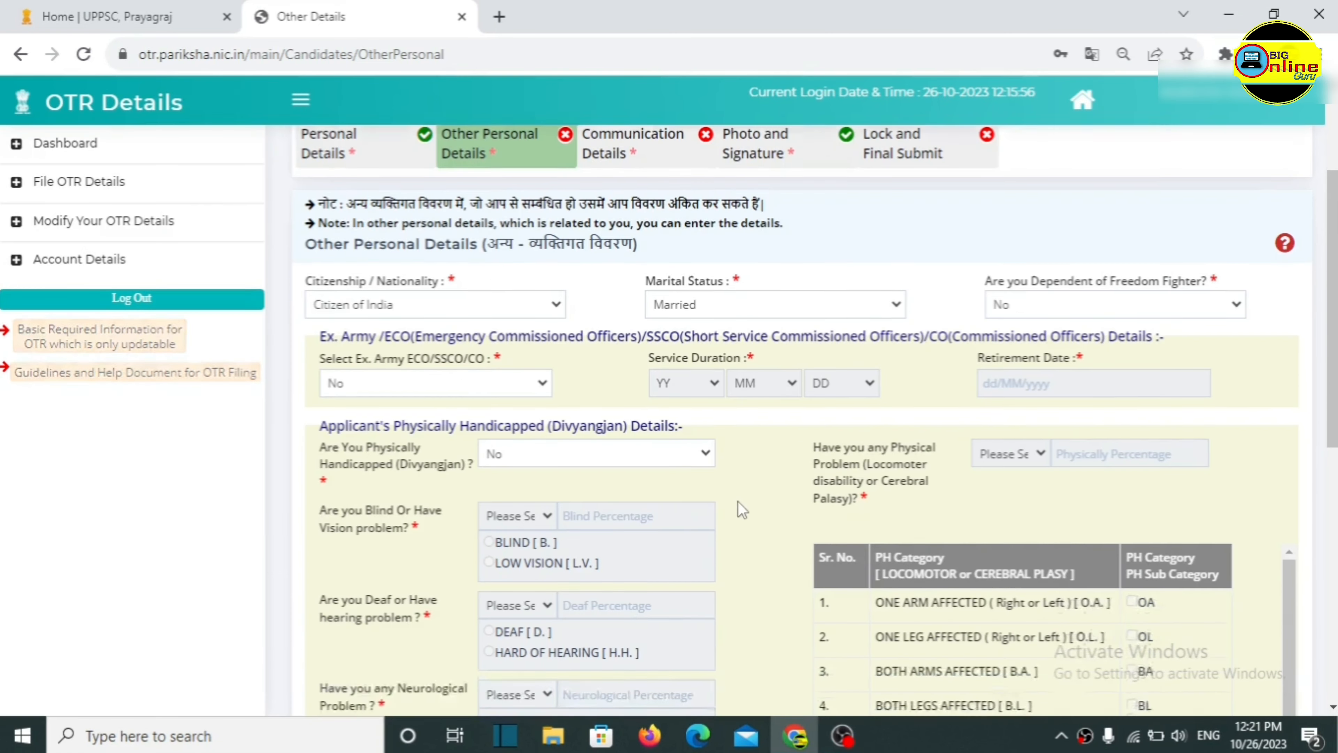
scroll(738, 514, down, 2)
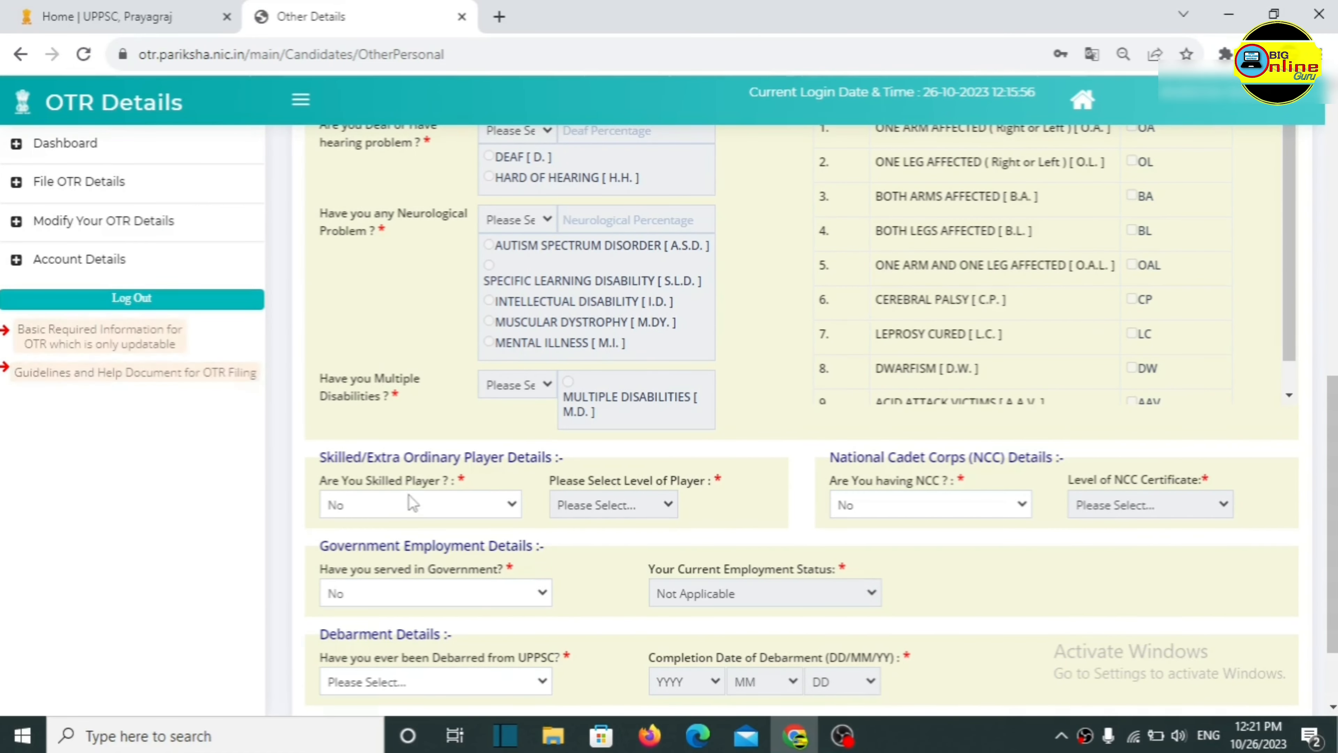
click(436, 509)
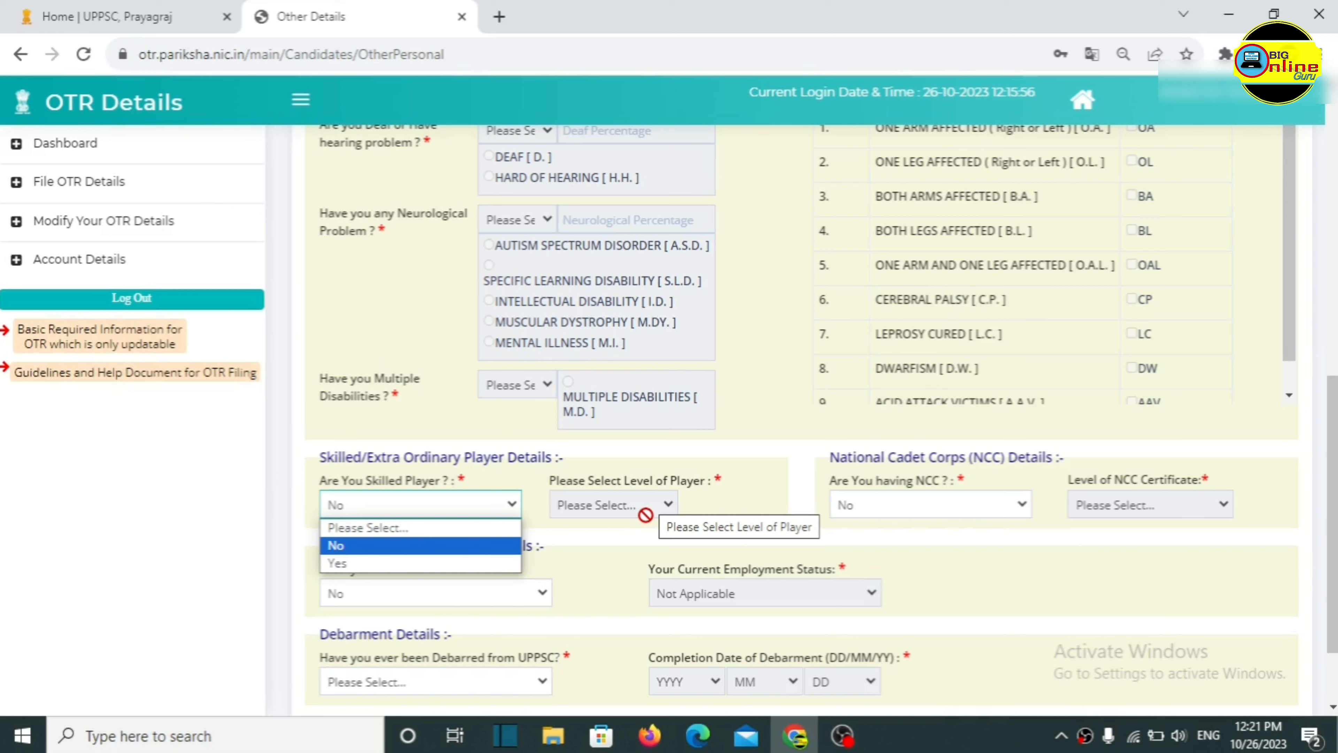
click(496, 546)
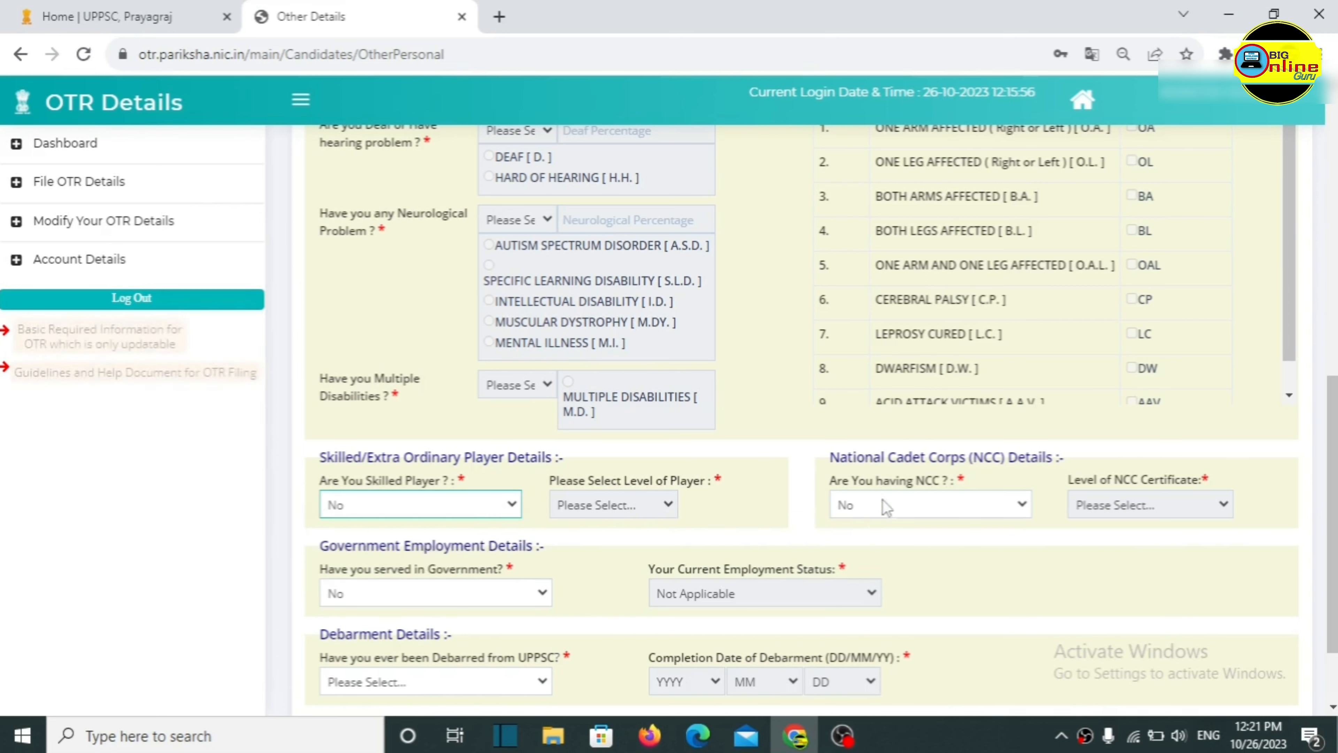
click(888, 508)
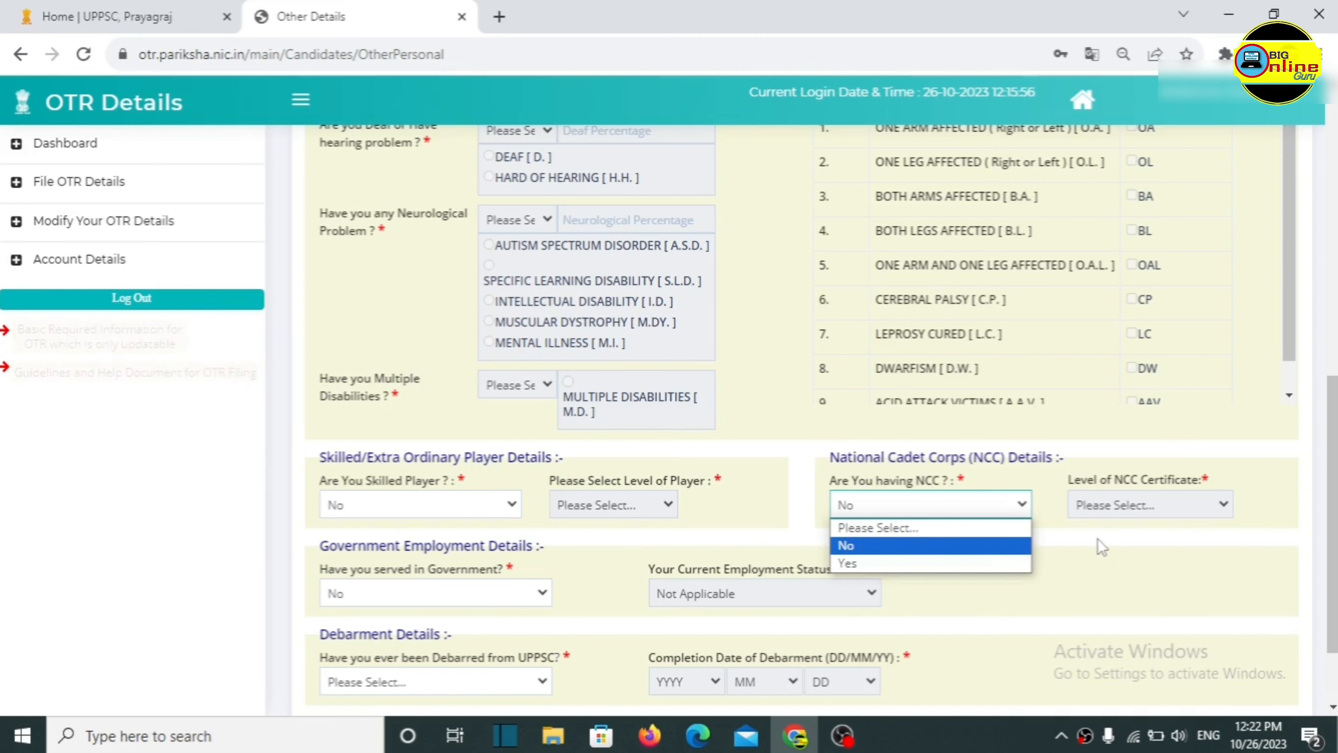
click(1005, 553)
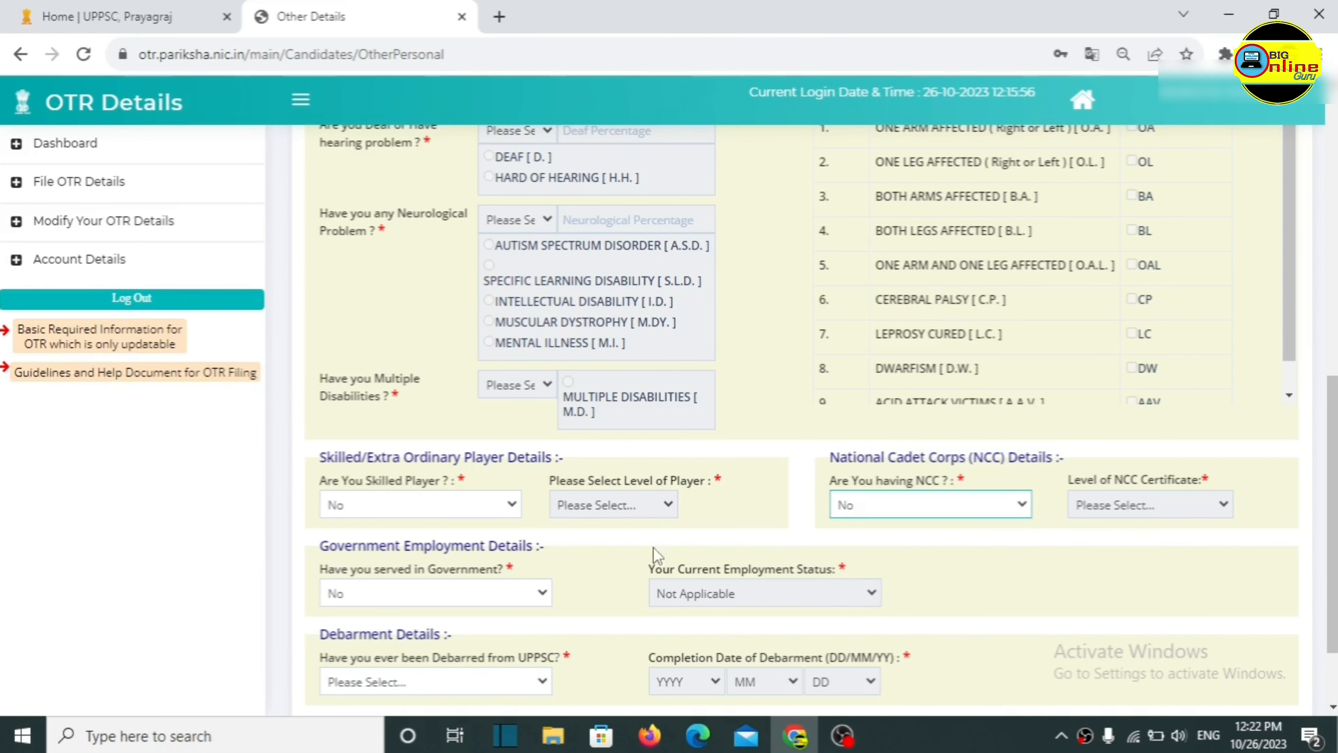
Step: Keep No for having served in Government and answer No to ever having been debarred from UPPSC
scroll(536, 539, down, 2)
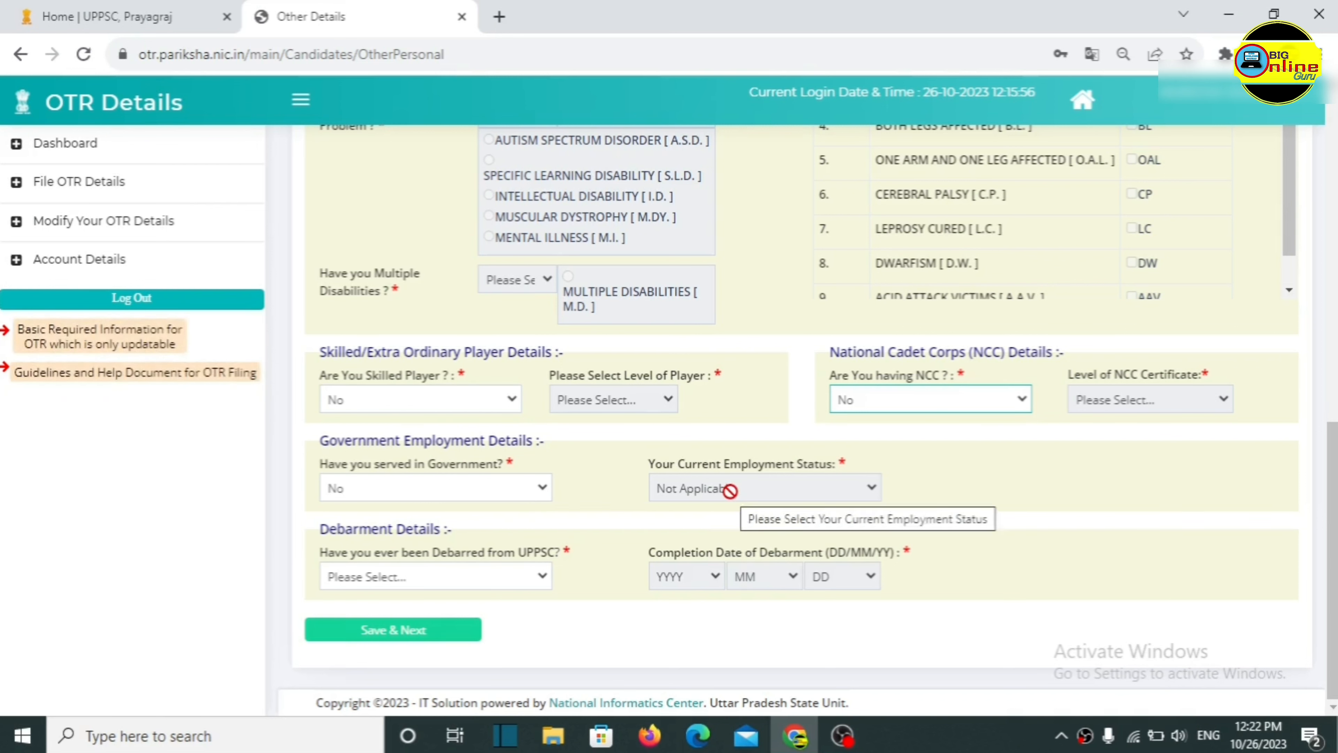
click(531, 498)
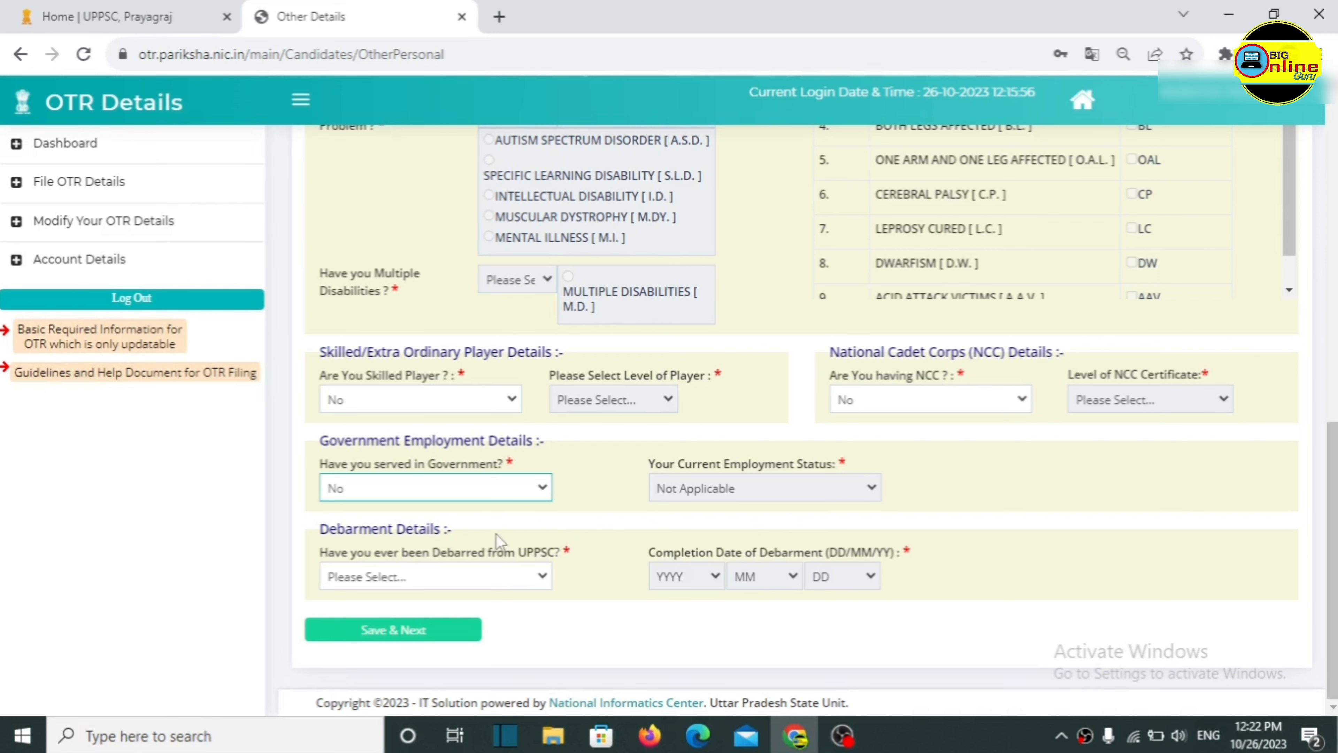
click(490, 579)
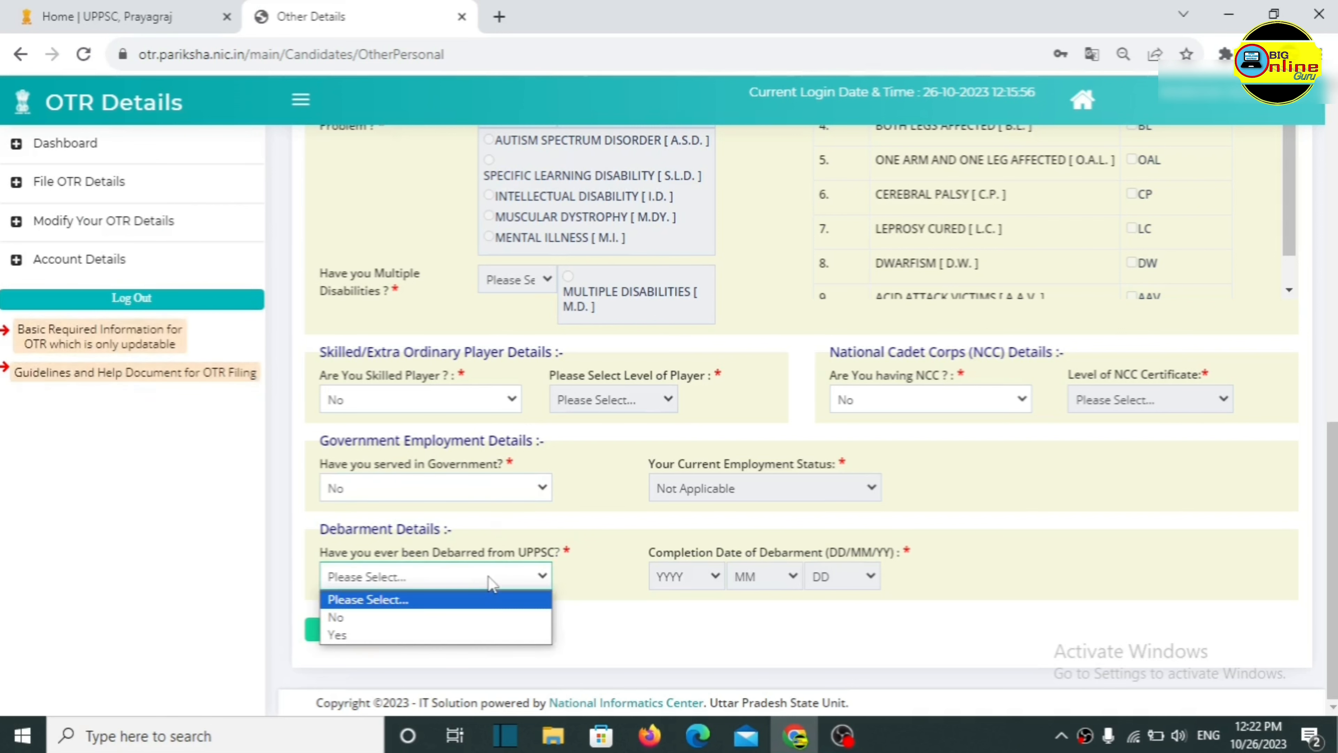
click(460, 618)
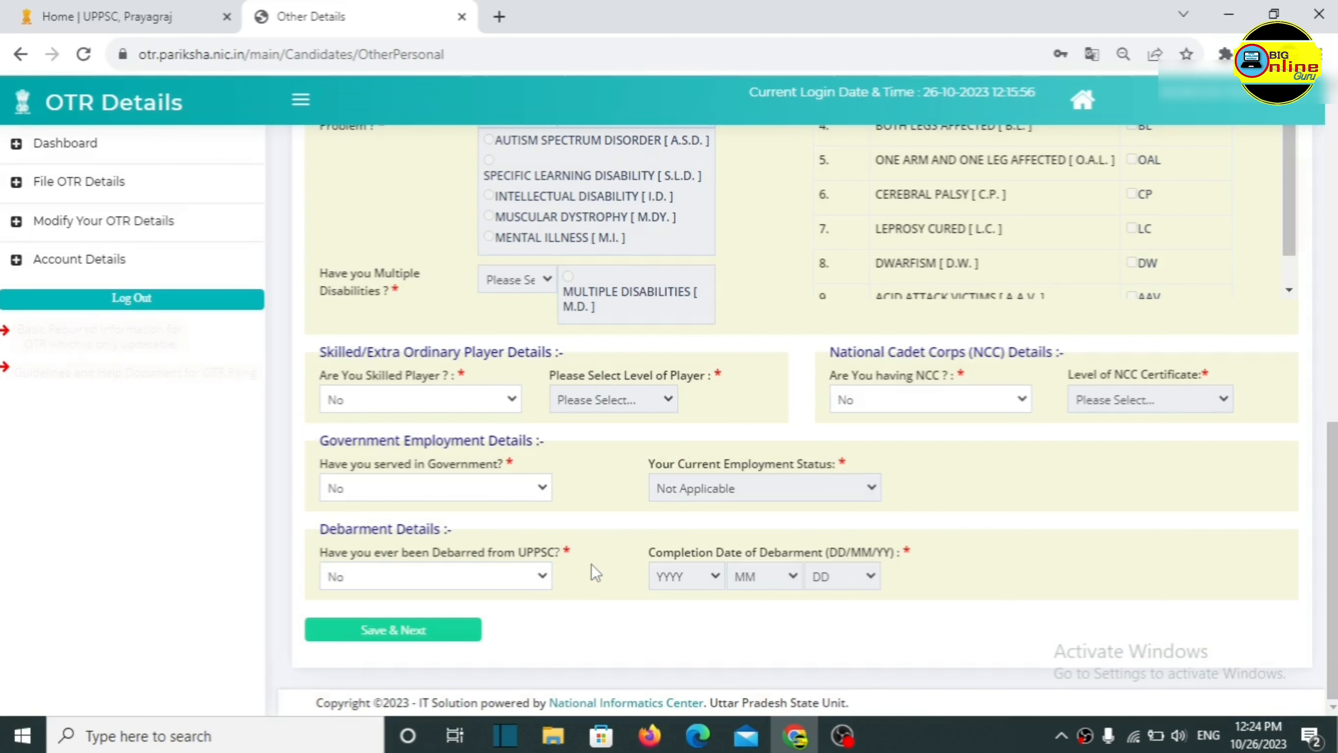
Step: Review the other personal details, save them and confirm moving on to the communication details
scroll(593, 567, up, 10)
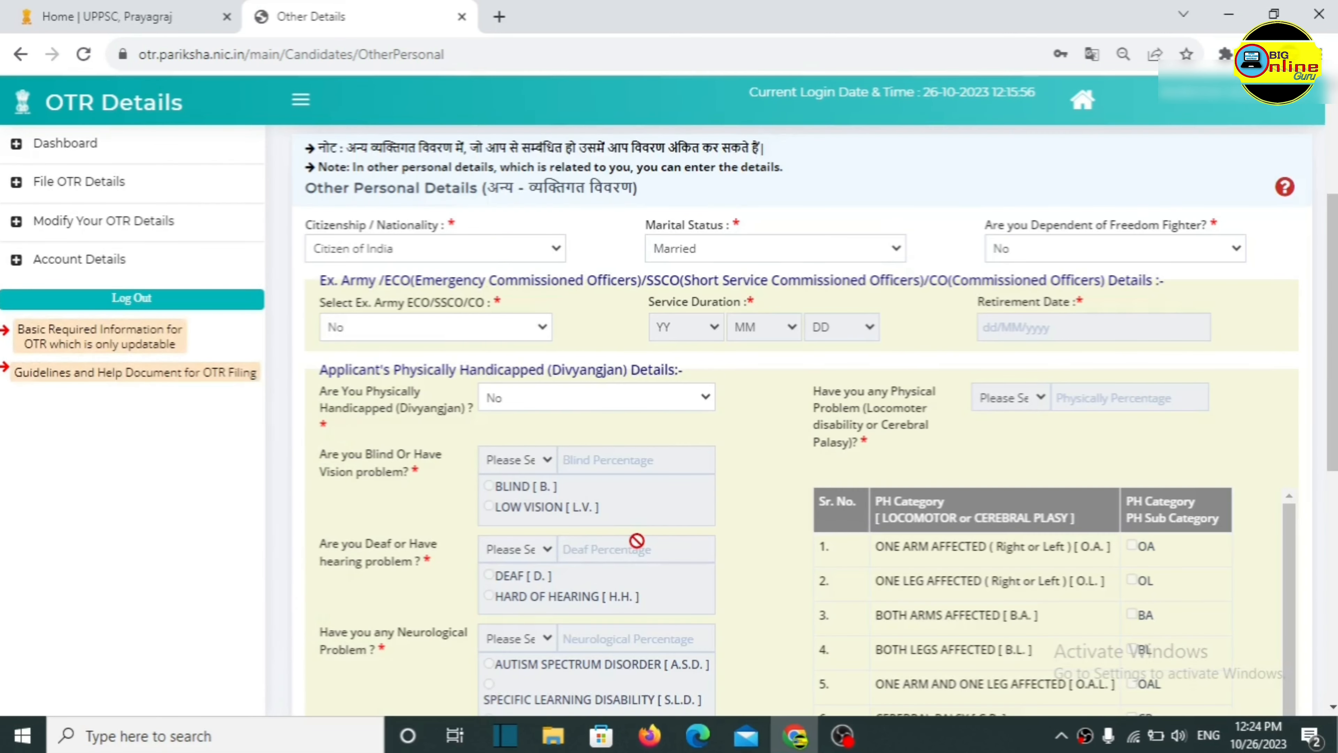
scroll(705, 522, up, 5)
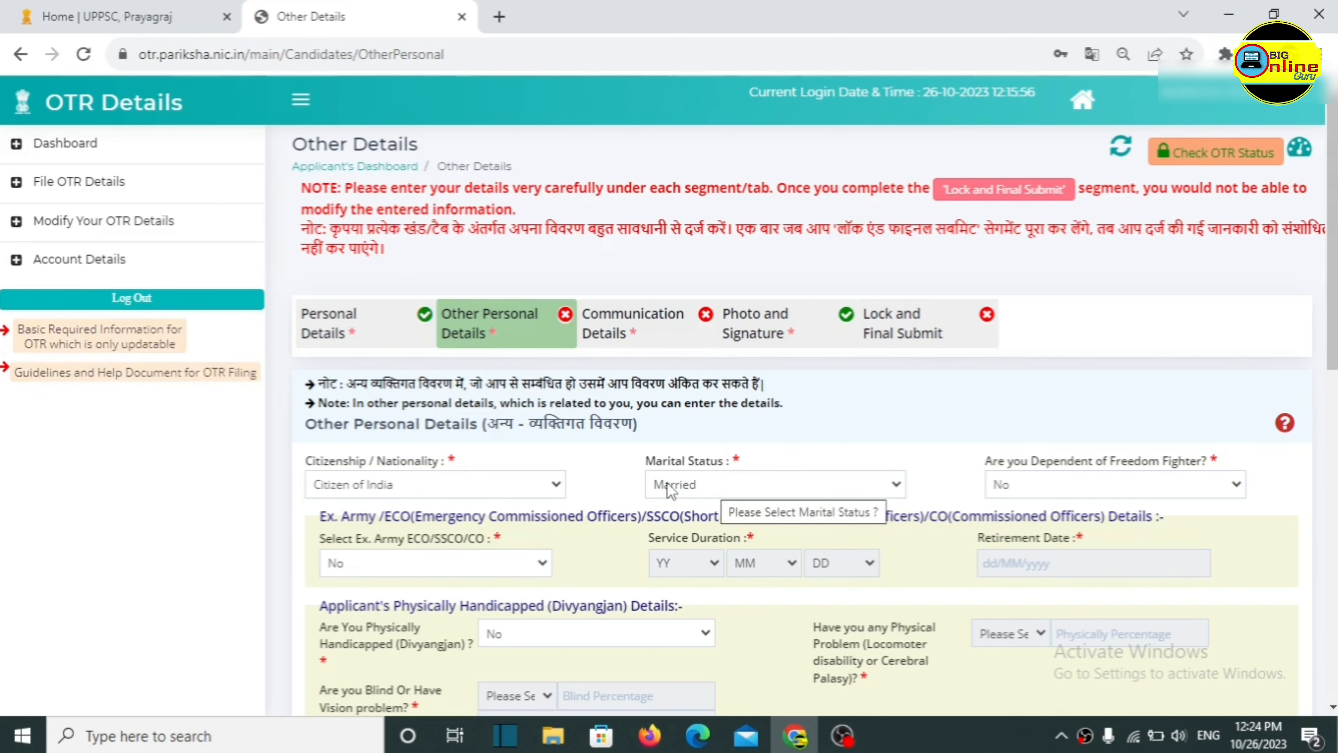
scroll(621, 509, down, 5)
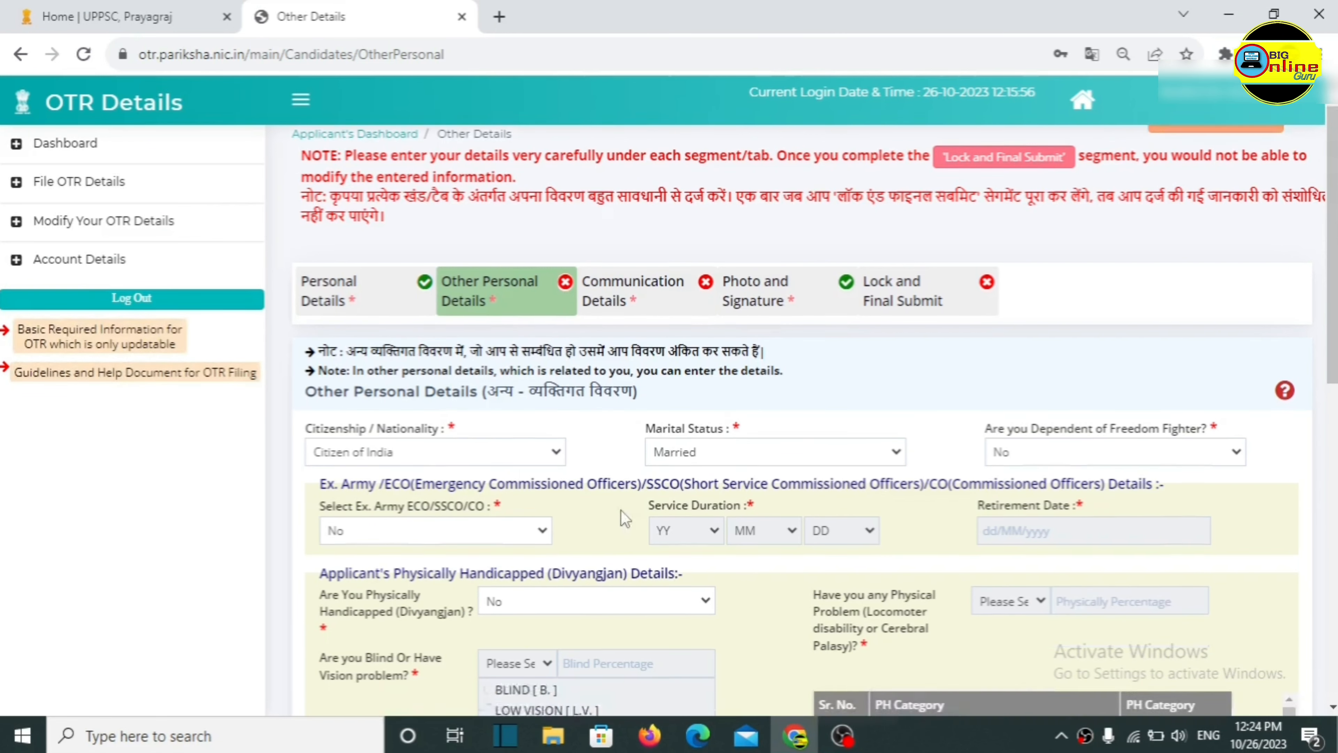
scroll(579, 536, down, 8)
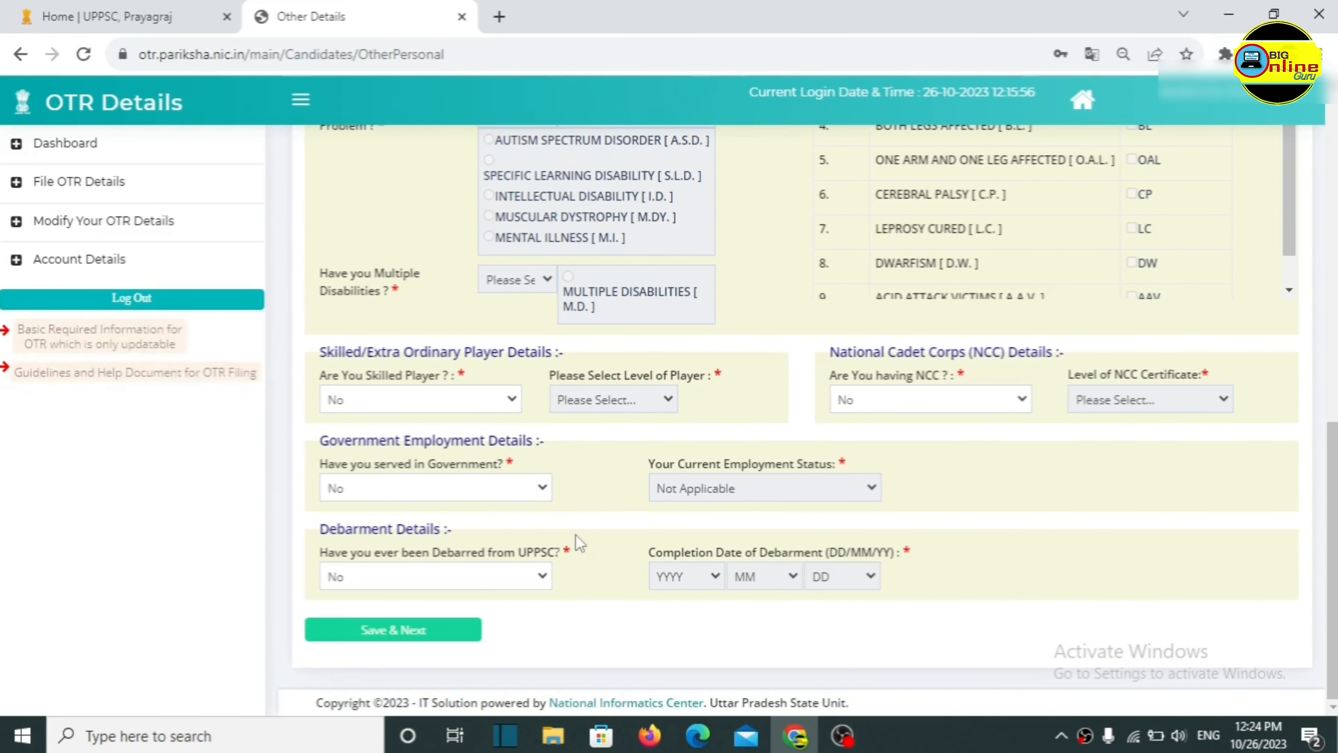
click(401, 632)
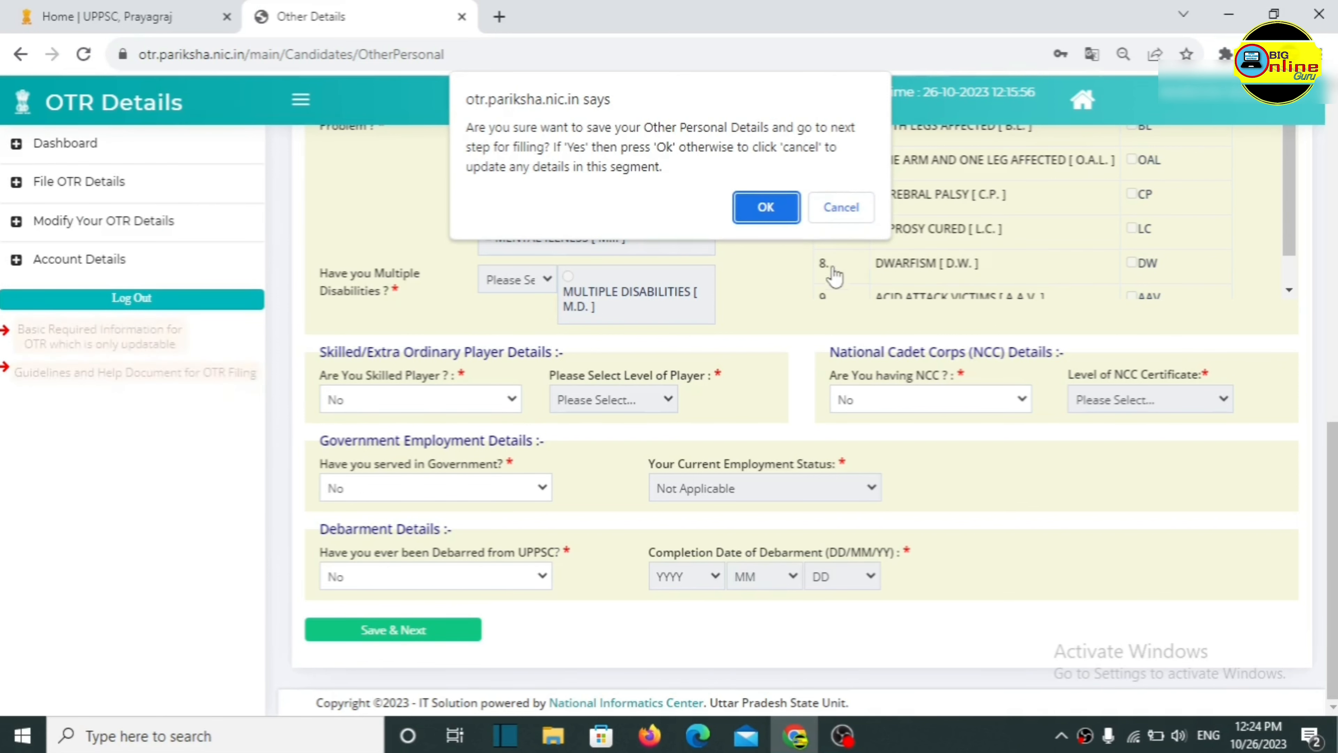
click(753, 210)
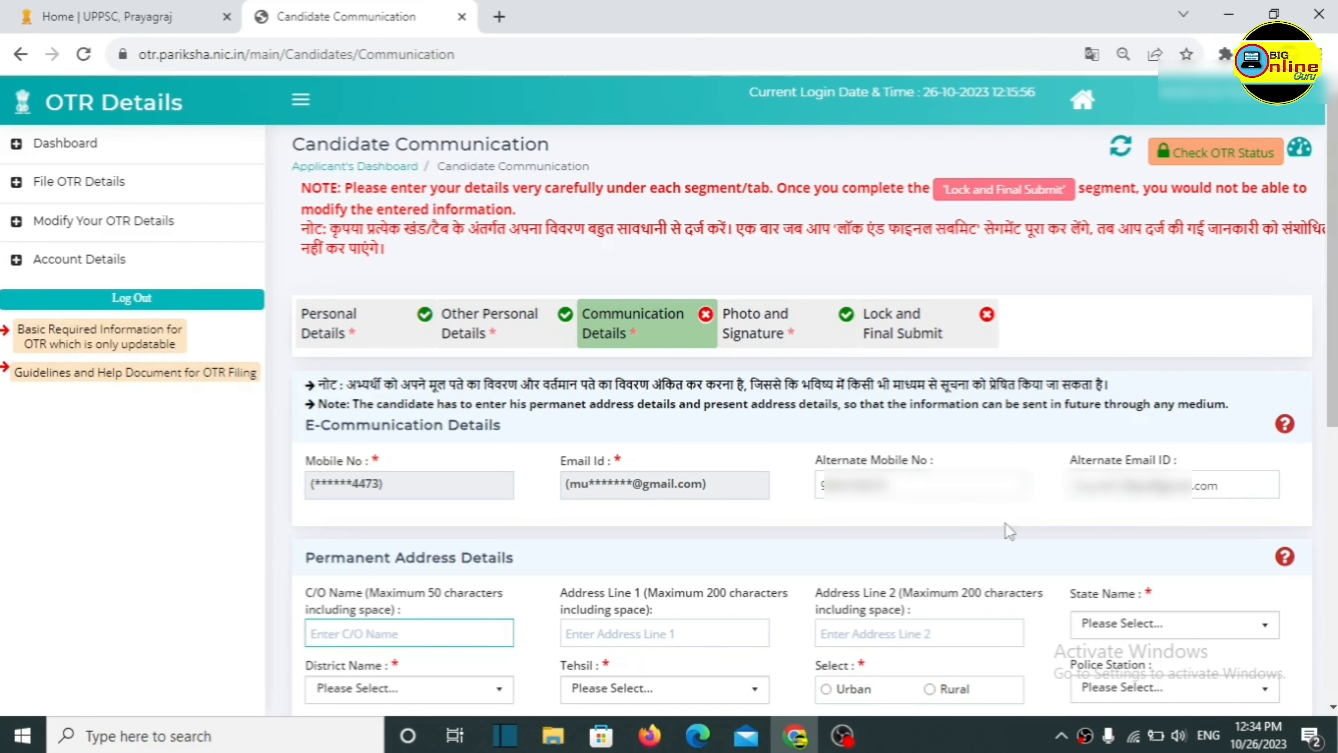
Step: Fill in the applicant's C/O name and both address lines under Permanent Address Details
scroll(573, 556, down, 1)
scroll(572, 556, down, 1)
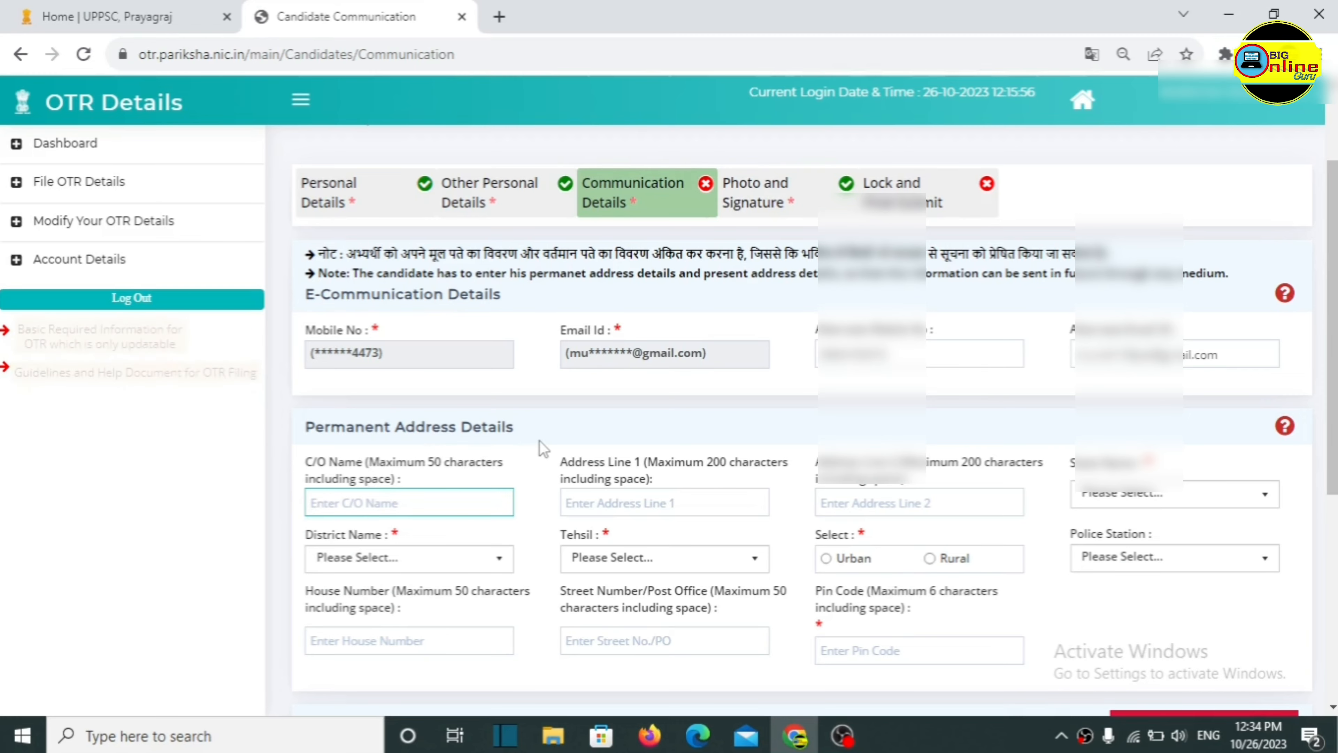
scroll(482, 440, down, 2)
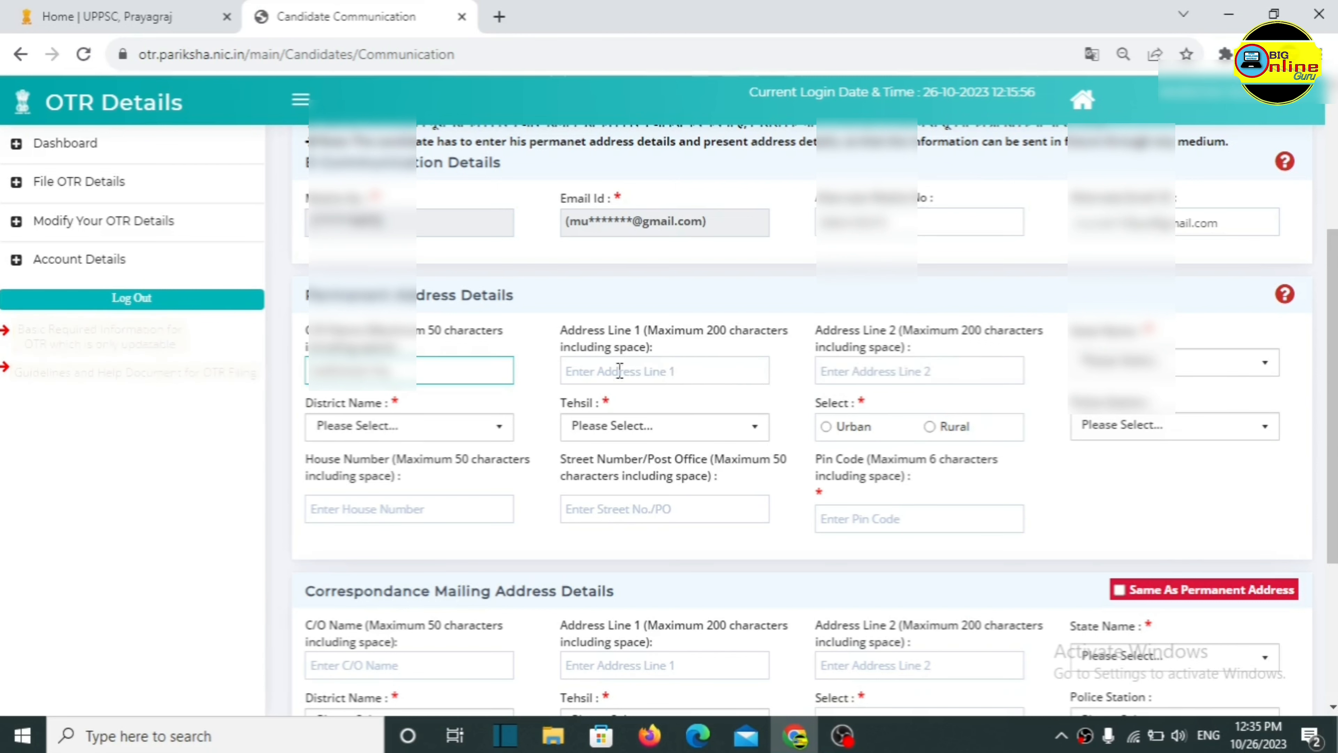
click(696, 370)
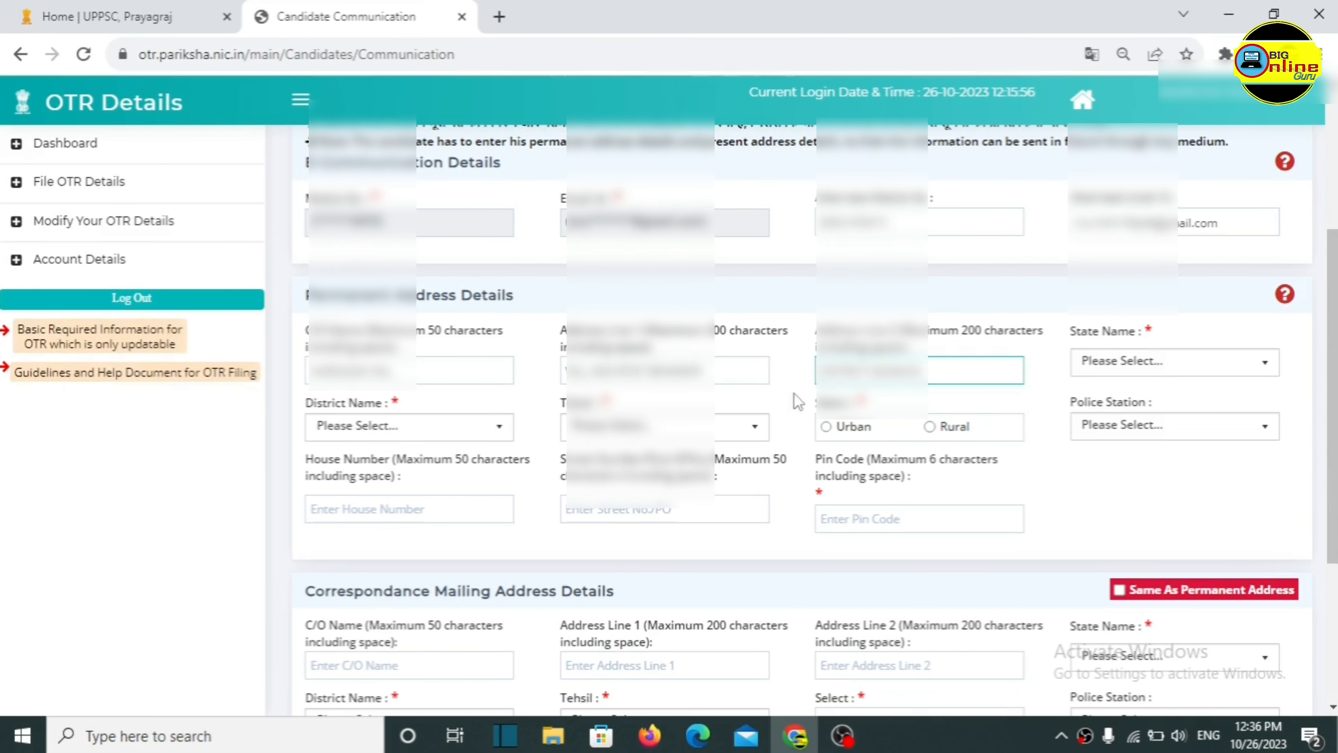
Step: Set the permanent address's state to Uttar Pradesh and choose the applicant's district and tehsil
click(1137, 368)
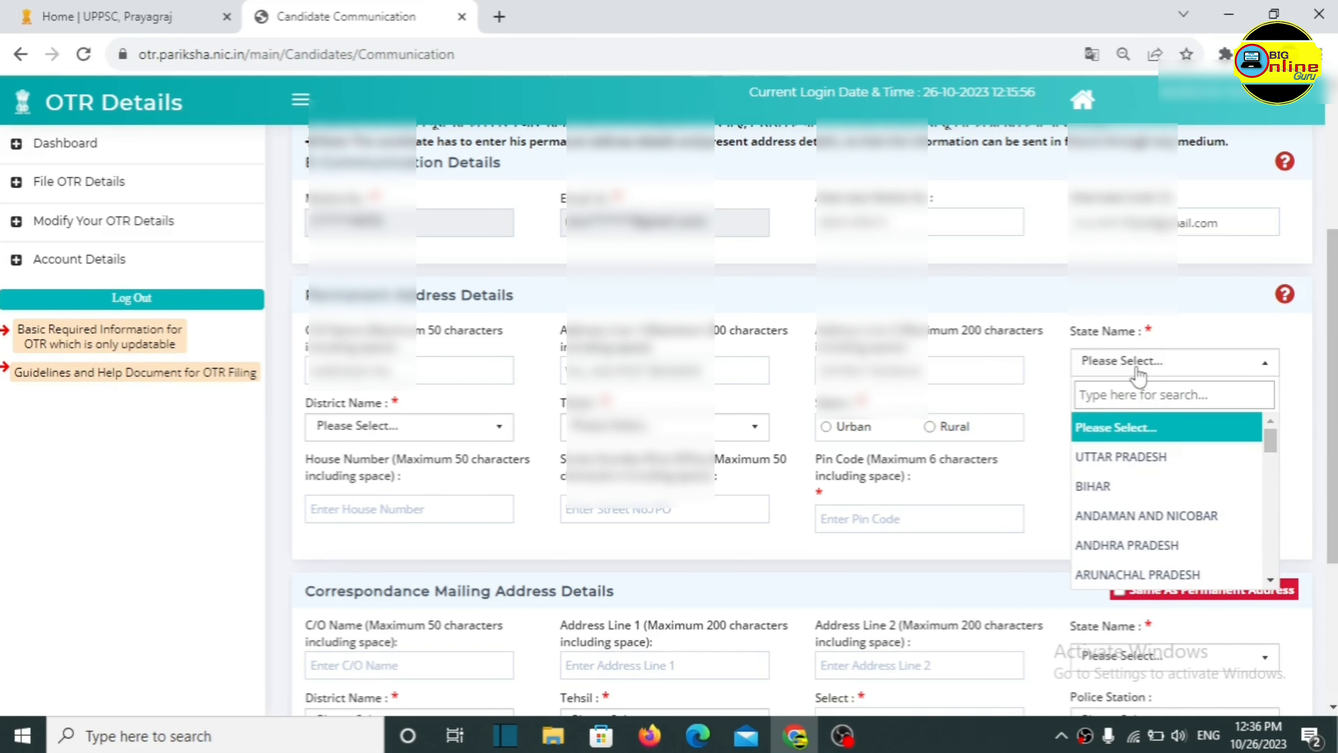
click(1152, 456)
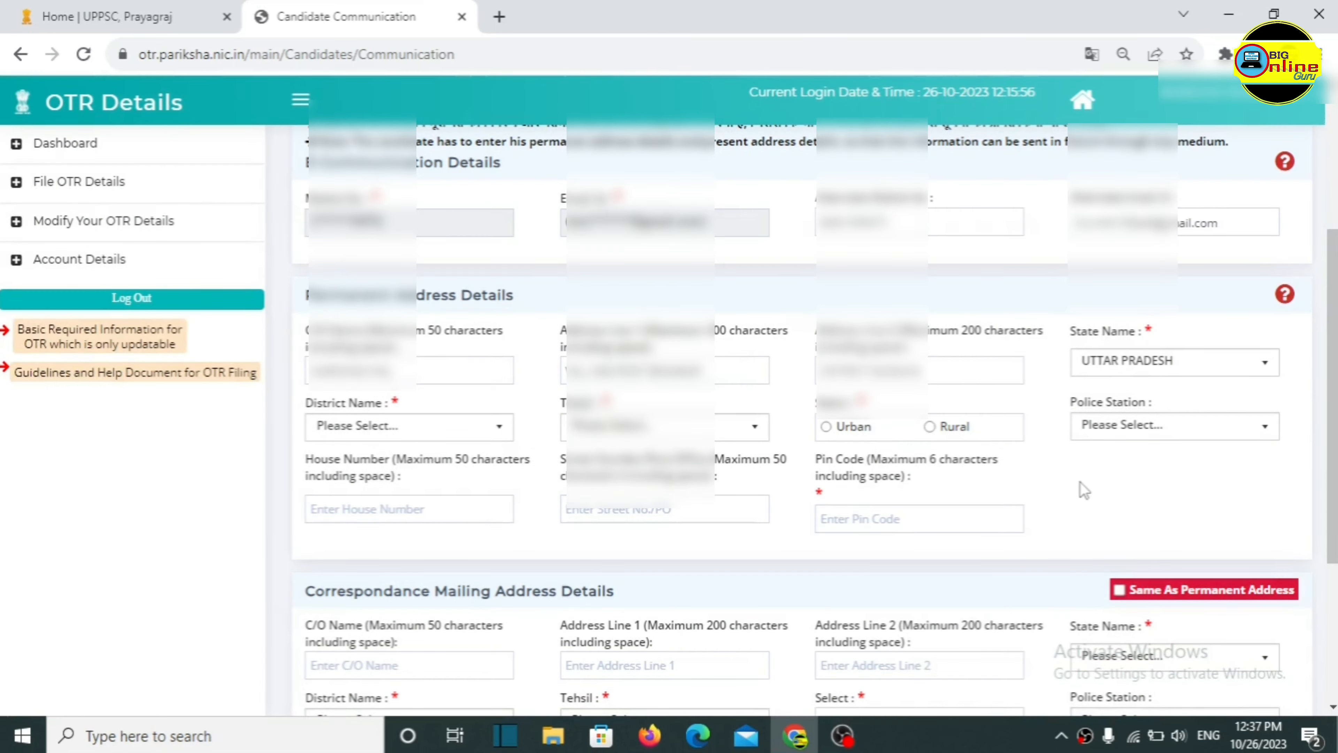
click(411, 434)
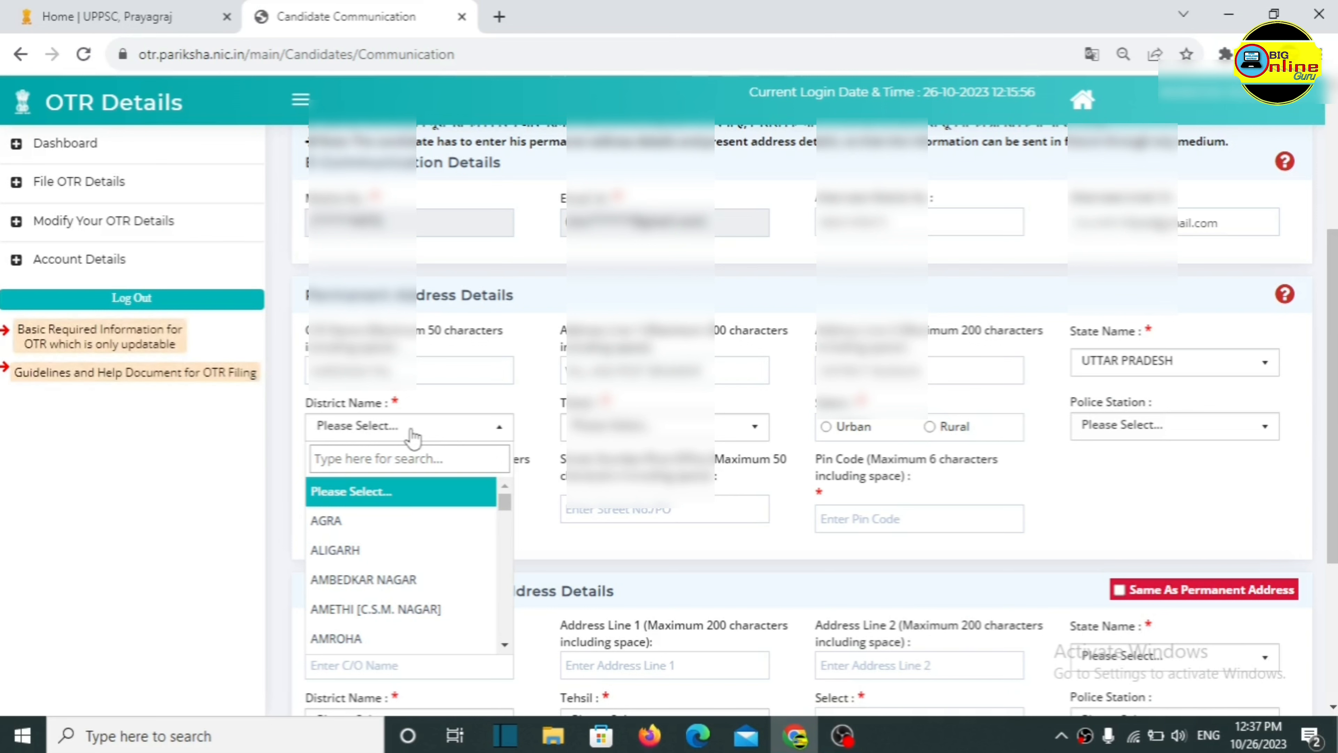
scroll(407, 568, down, 6)
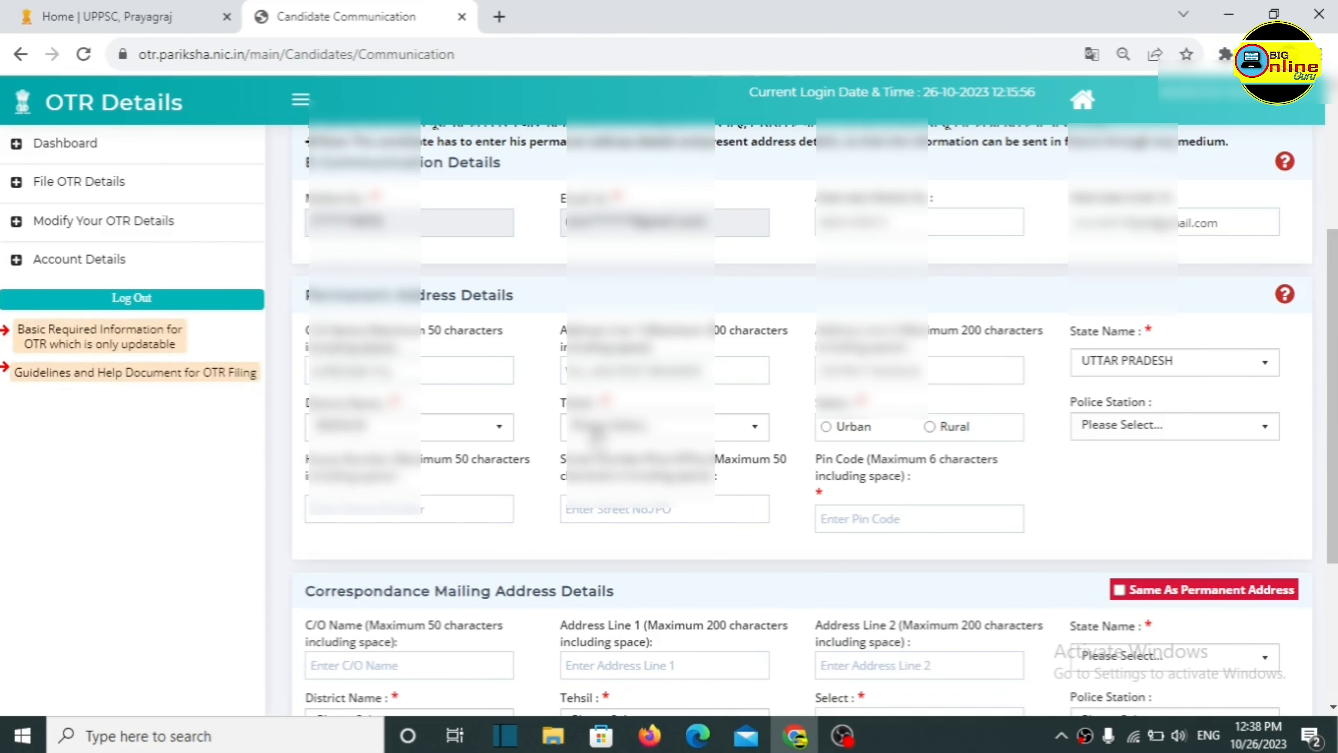
click(595, 432)
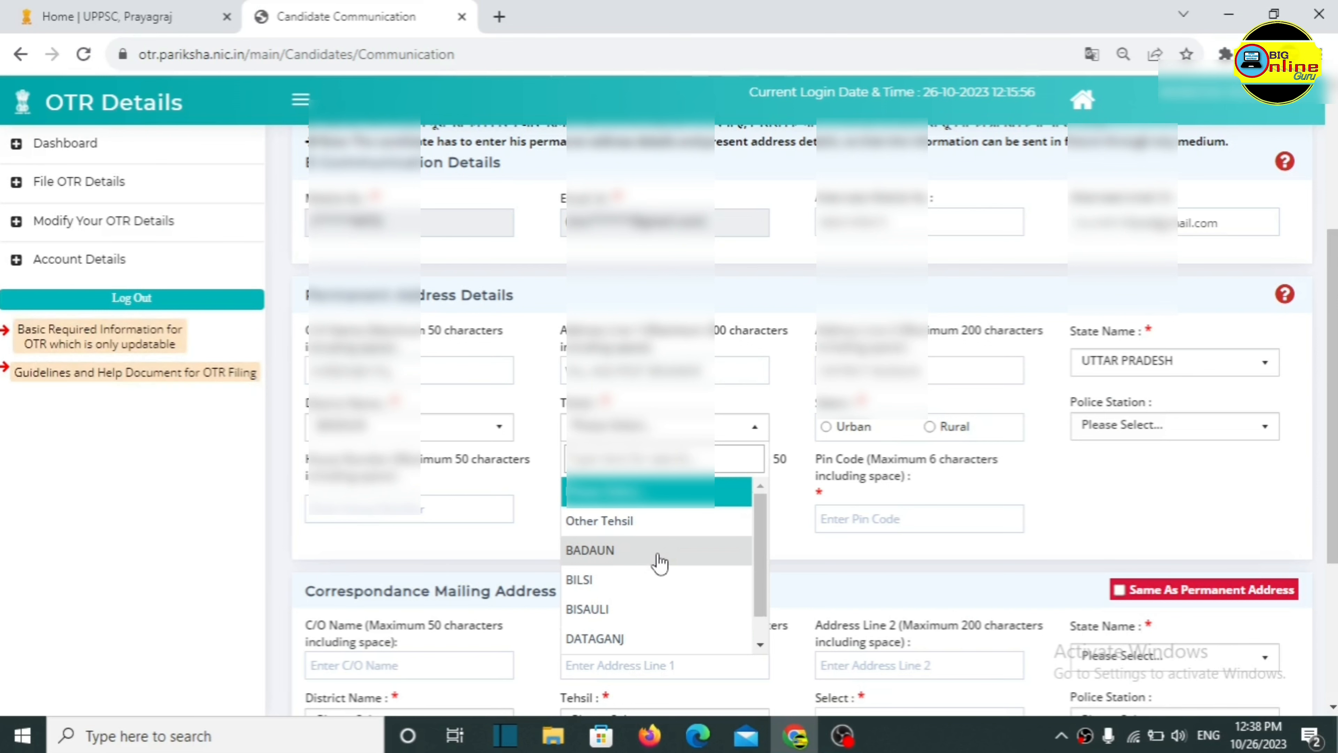
click(643, 551)
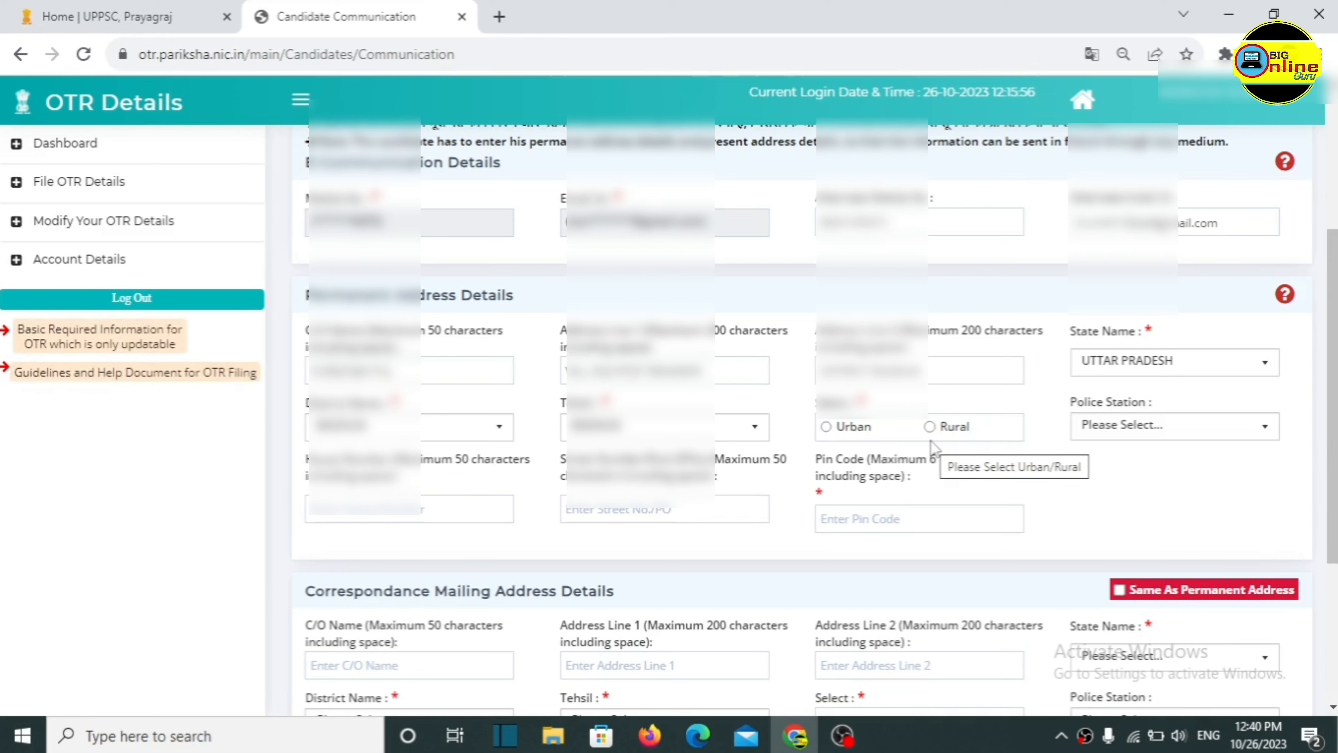
Step: Mark the permanent address as Rural and fill in the applicant's block, Nyay/Gram Panchayat and village
click(929, 427)
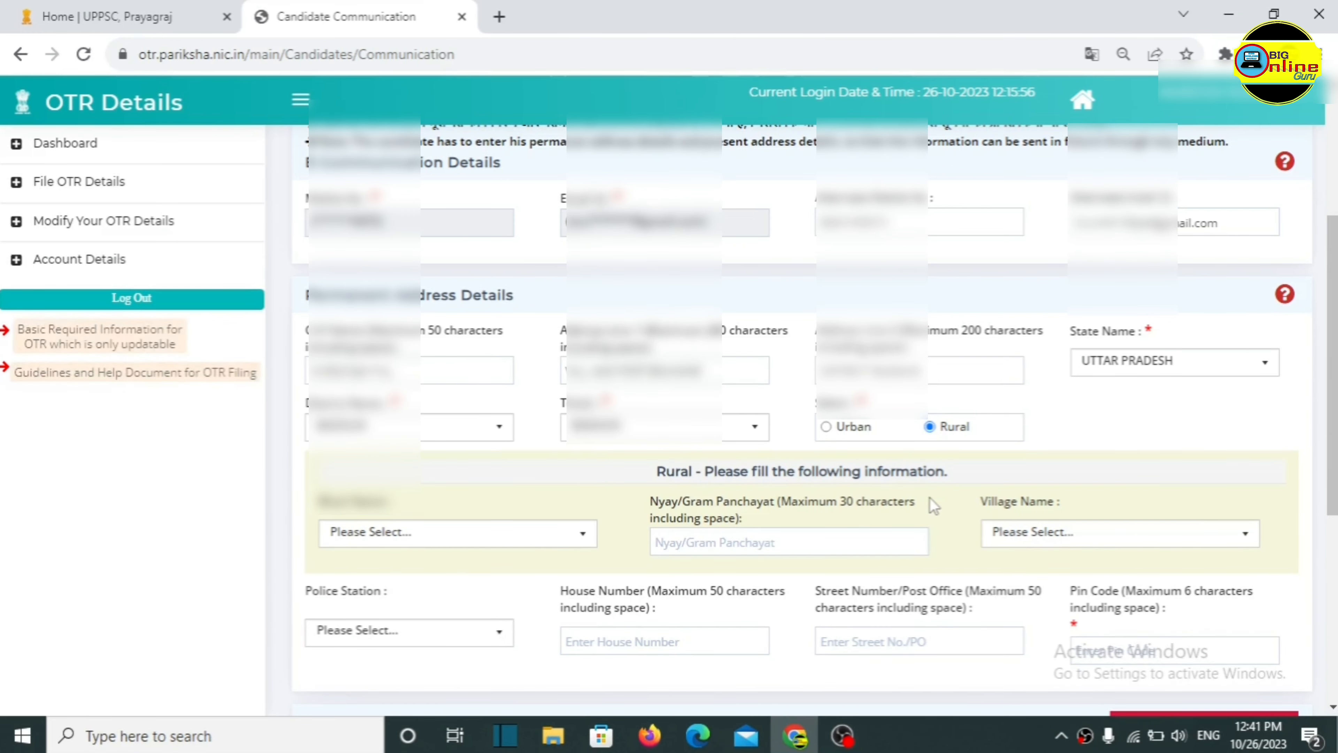
scroll(941, 519, down, 1)
scroll(941, 519, down, 2)
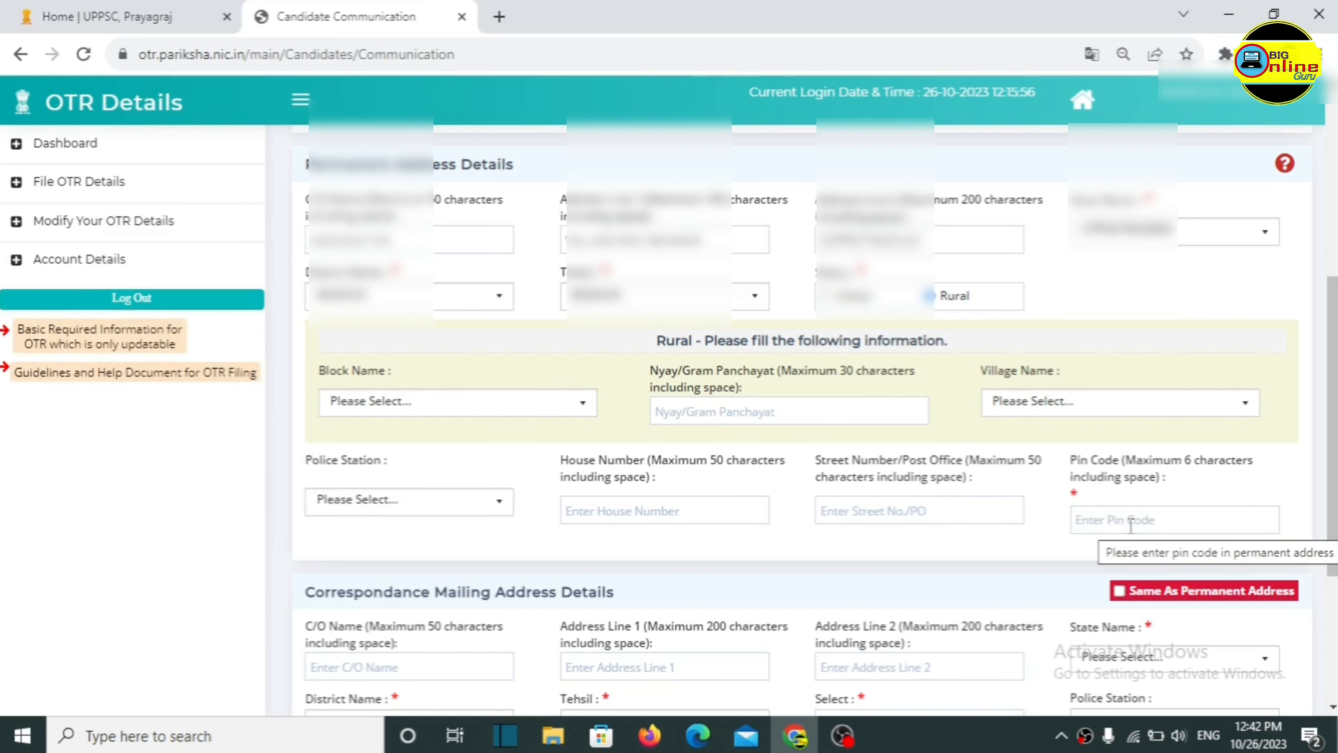
click(561, 406)
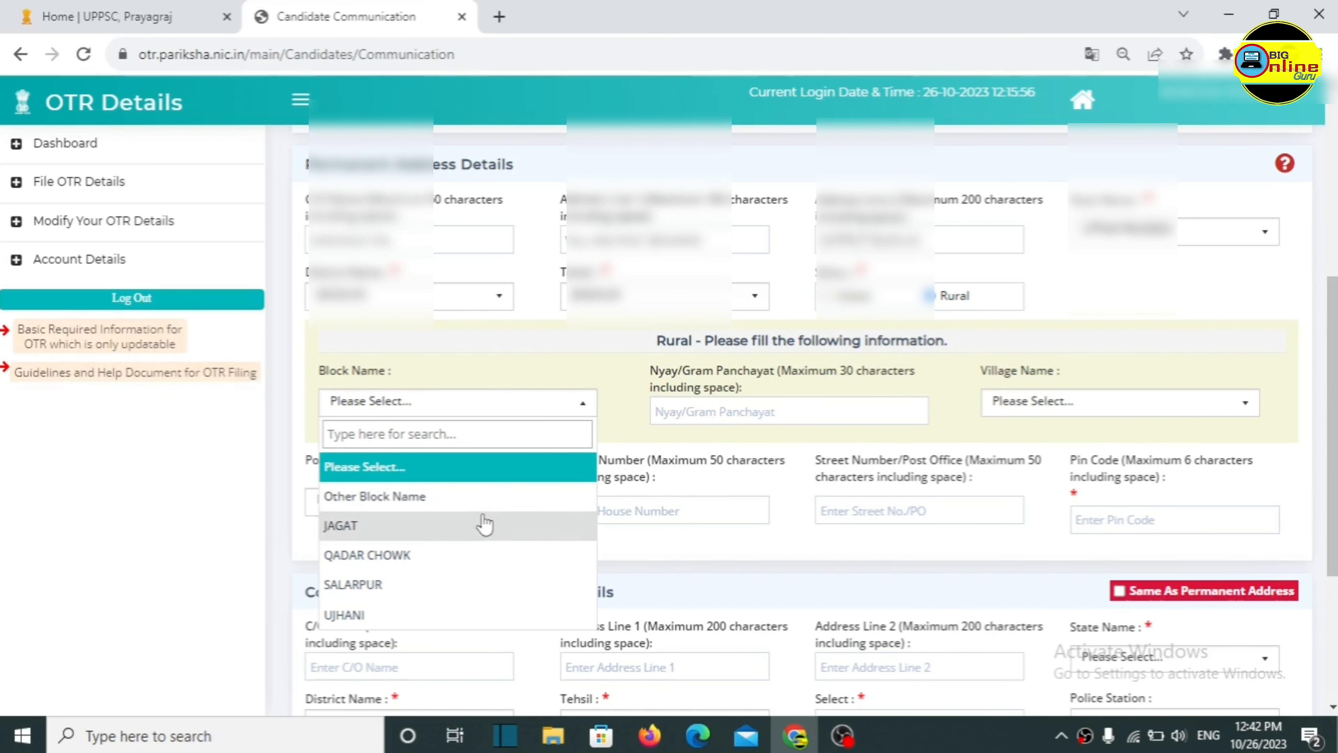
click(368, 586)
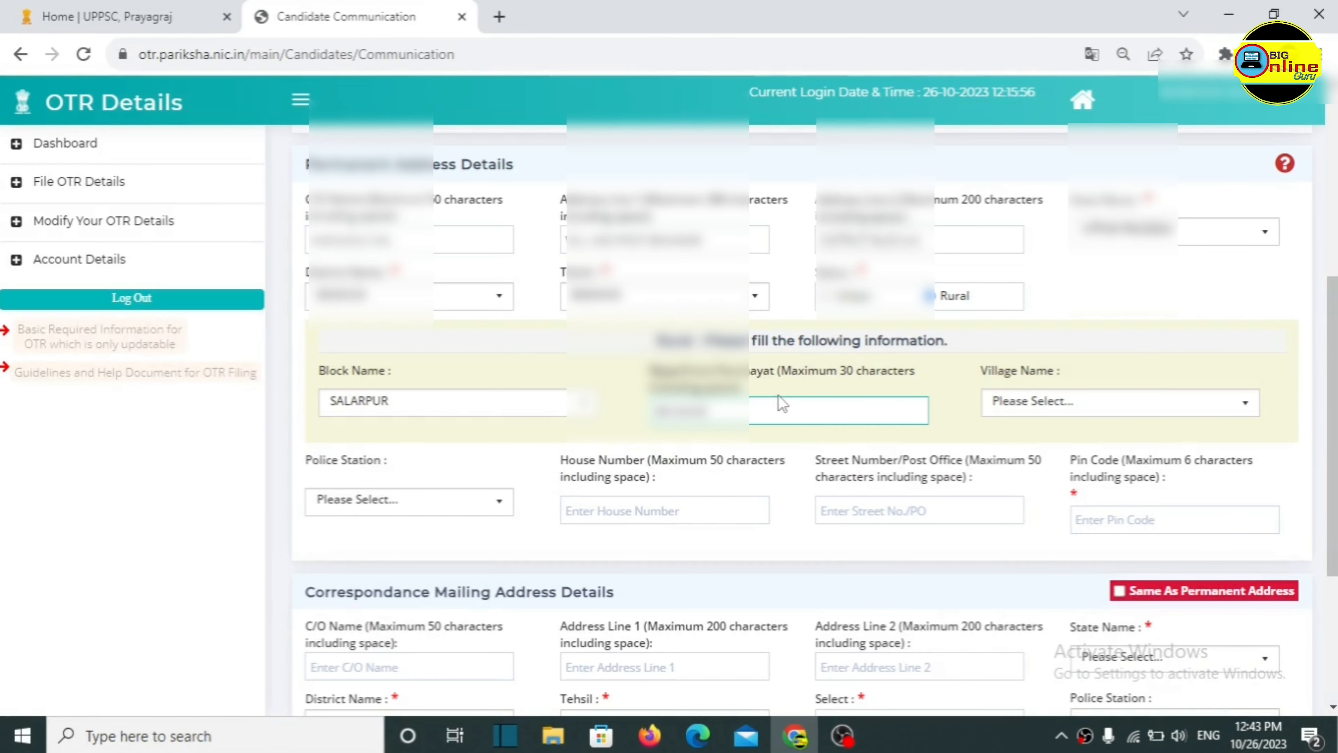
click(894, 407)
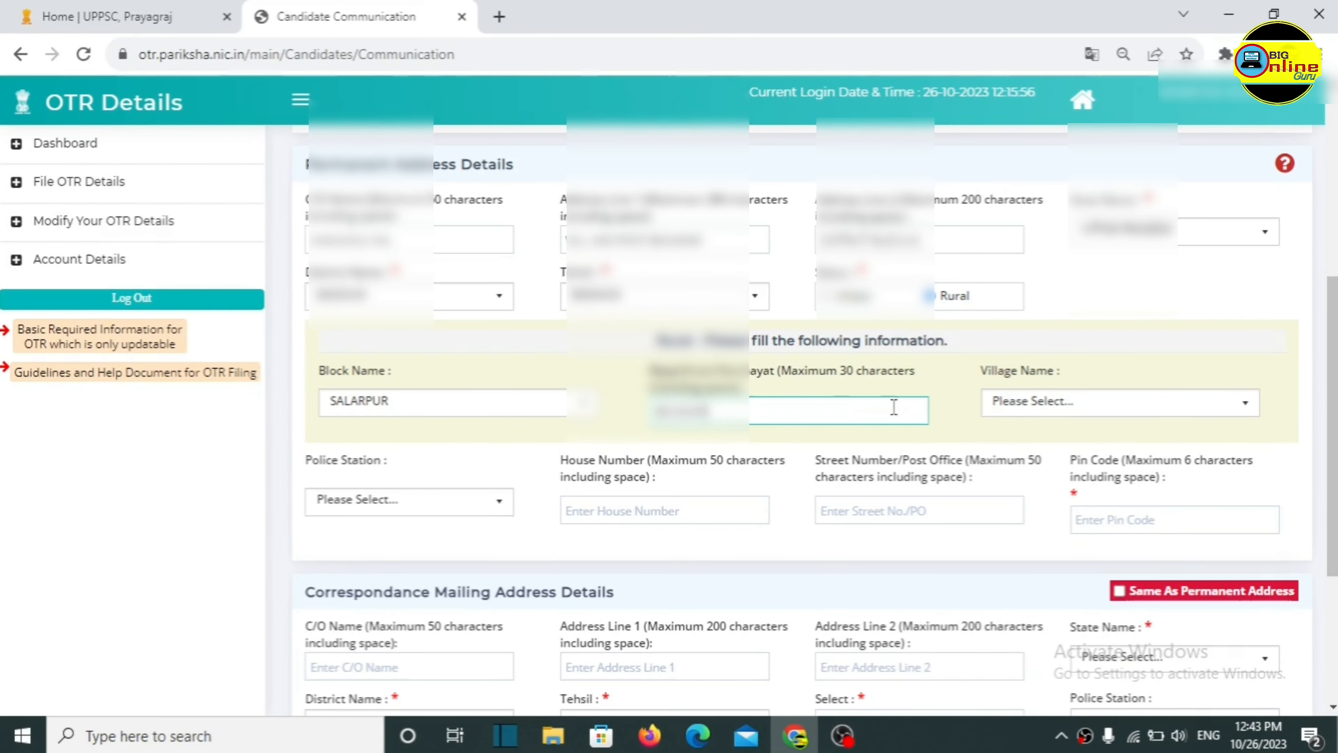
click(1036, 410)
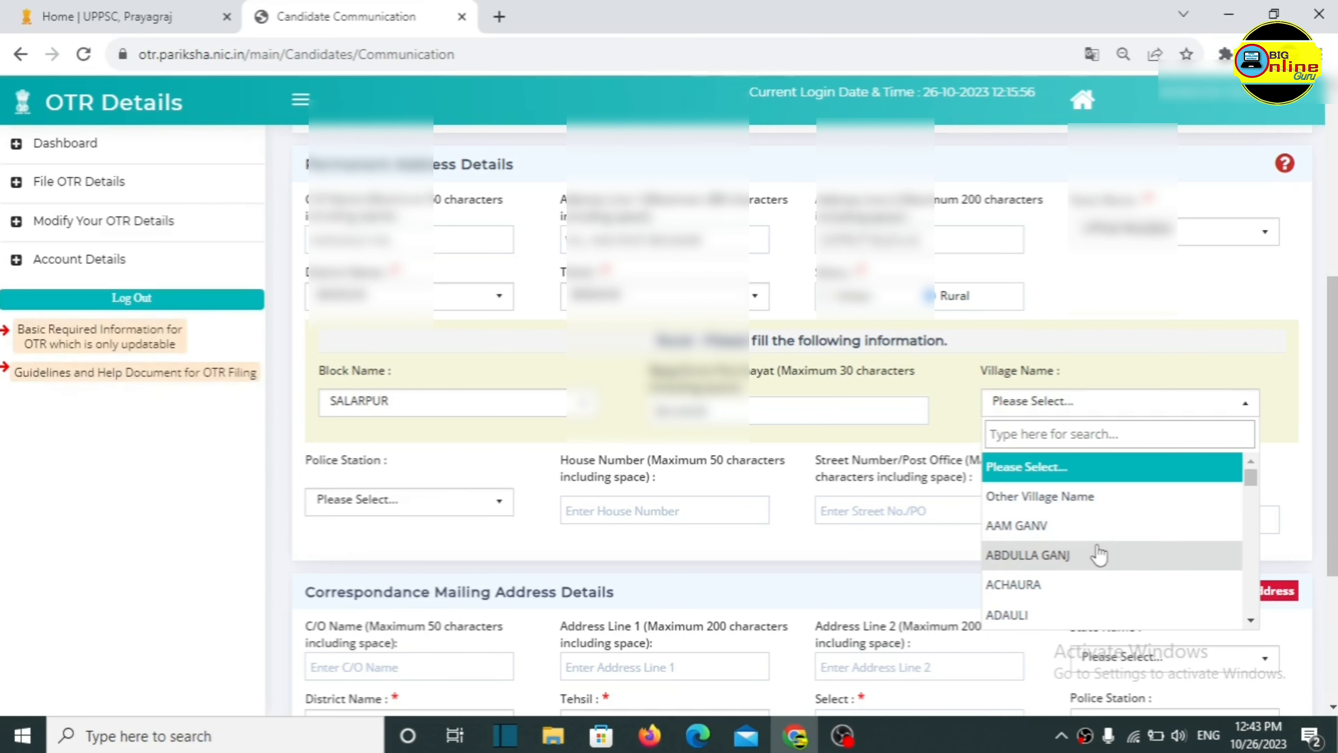
scroll(1100, 543, down, 2)
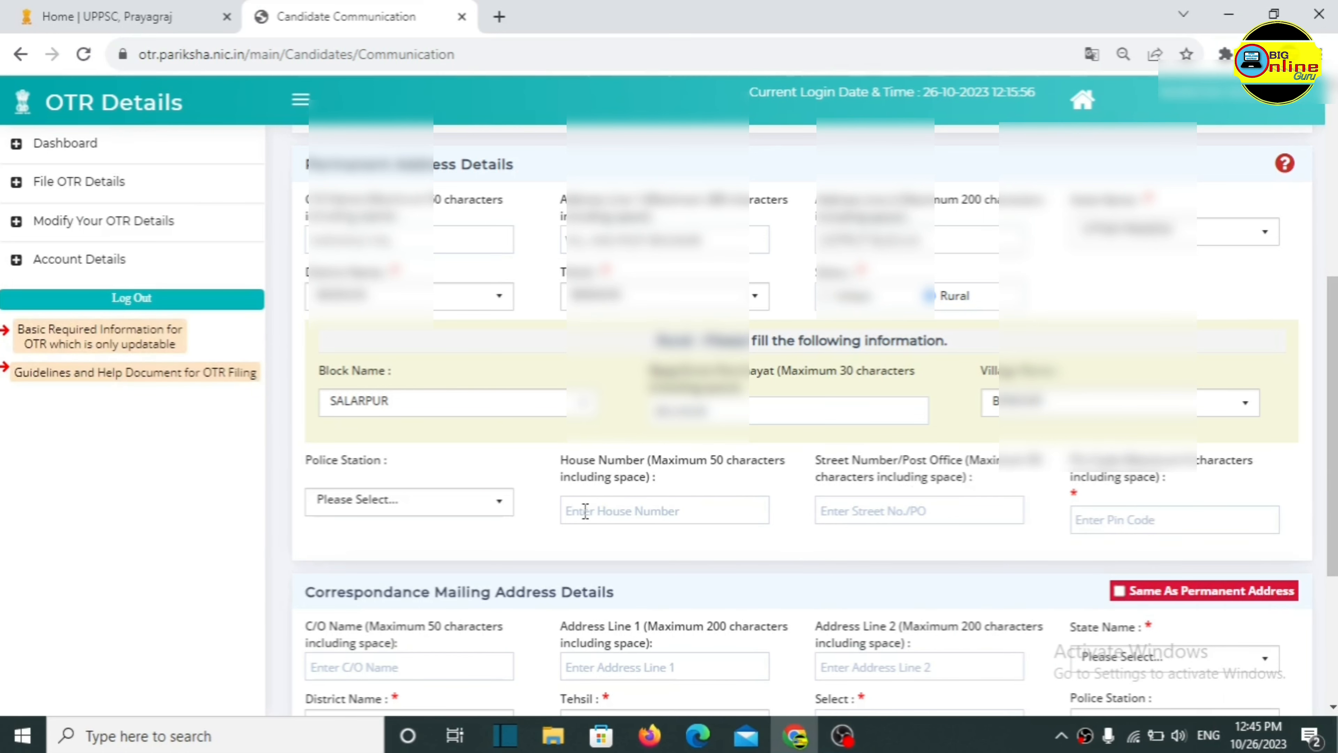
Step: Choose the permanent address's police station and enter its post office and postal pin code, leaving the house number blank
click(363, 502)
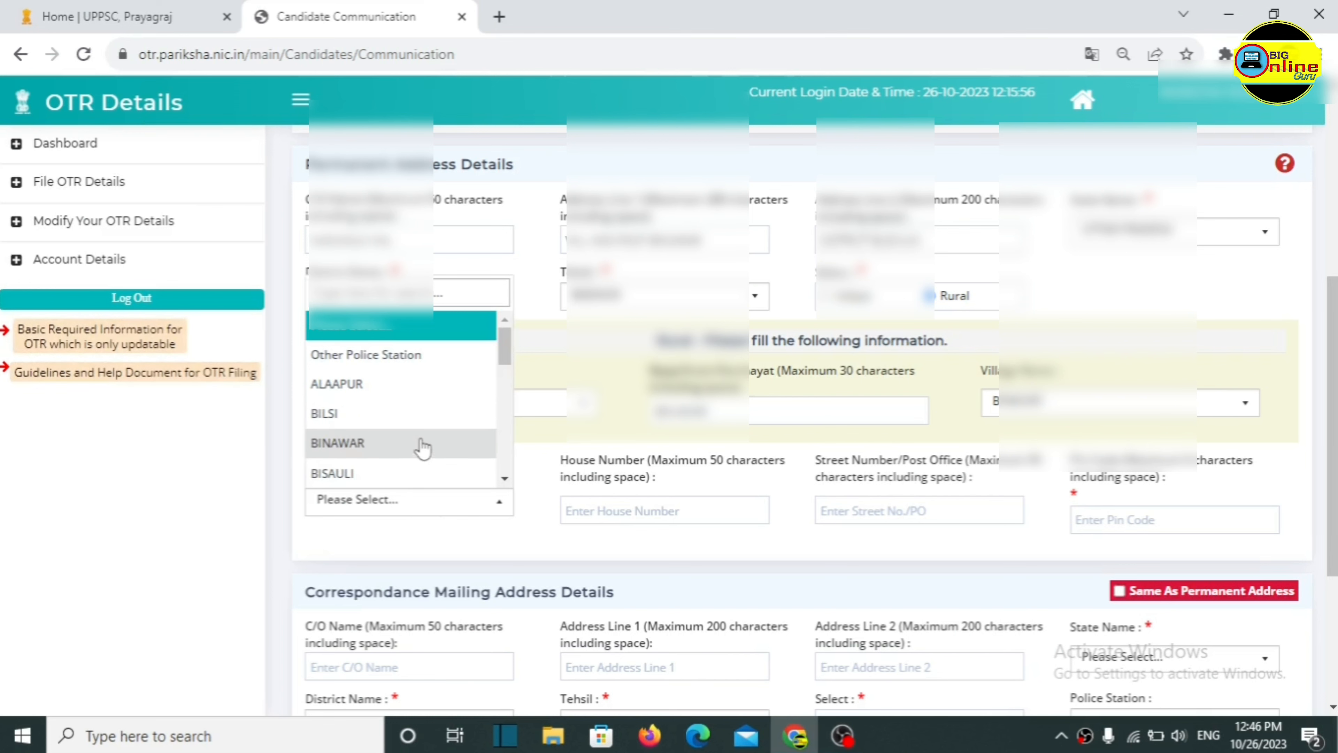
click(439, 447)
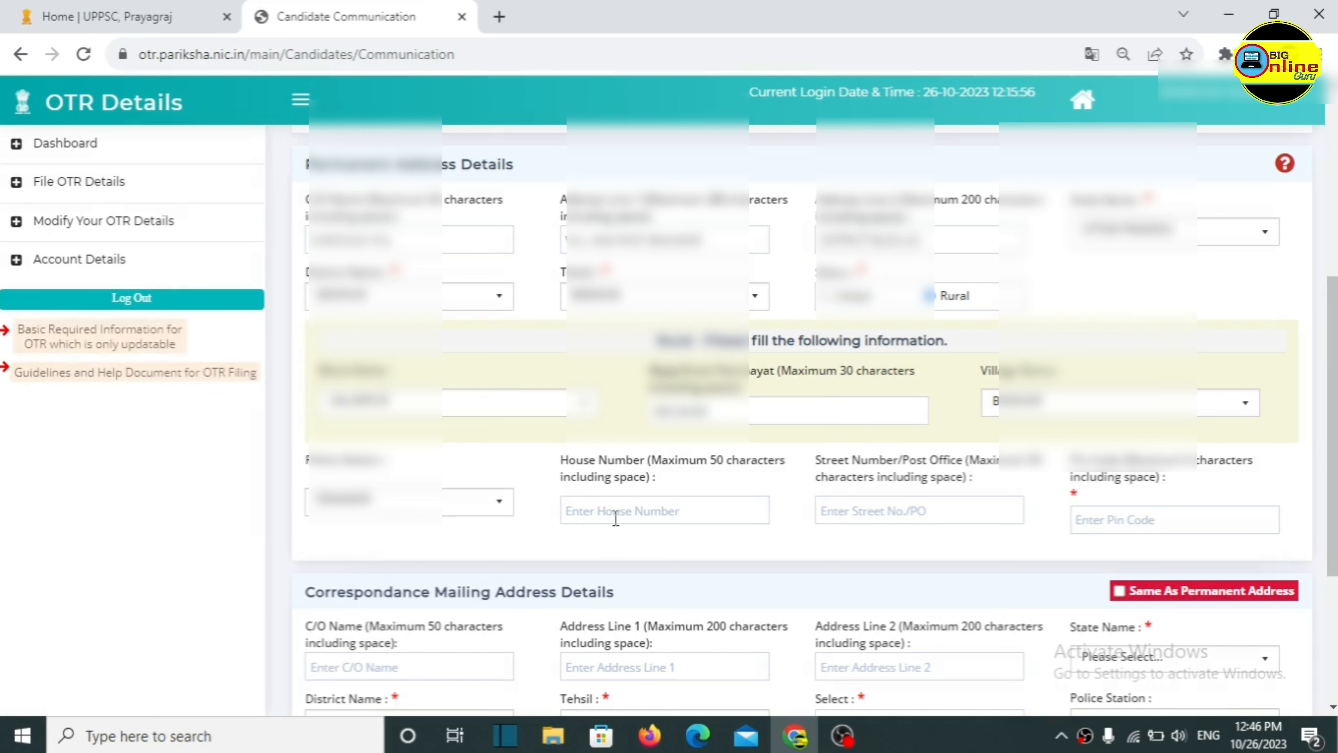
click(634, 511)
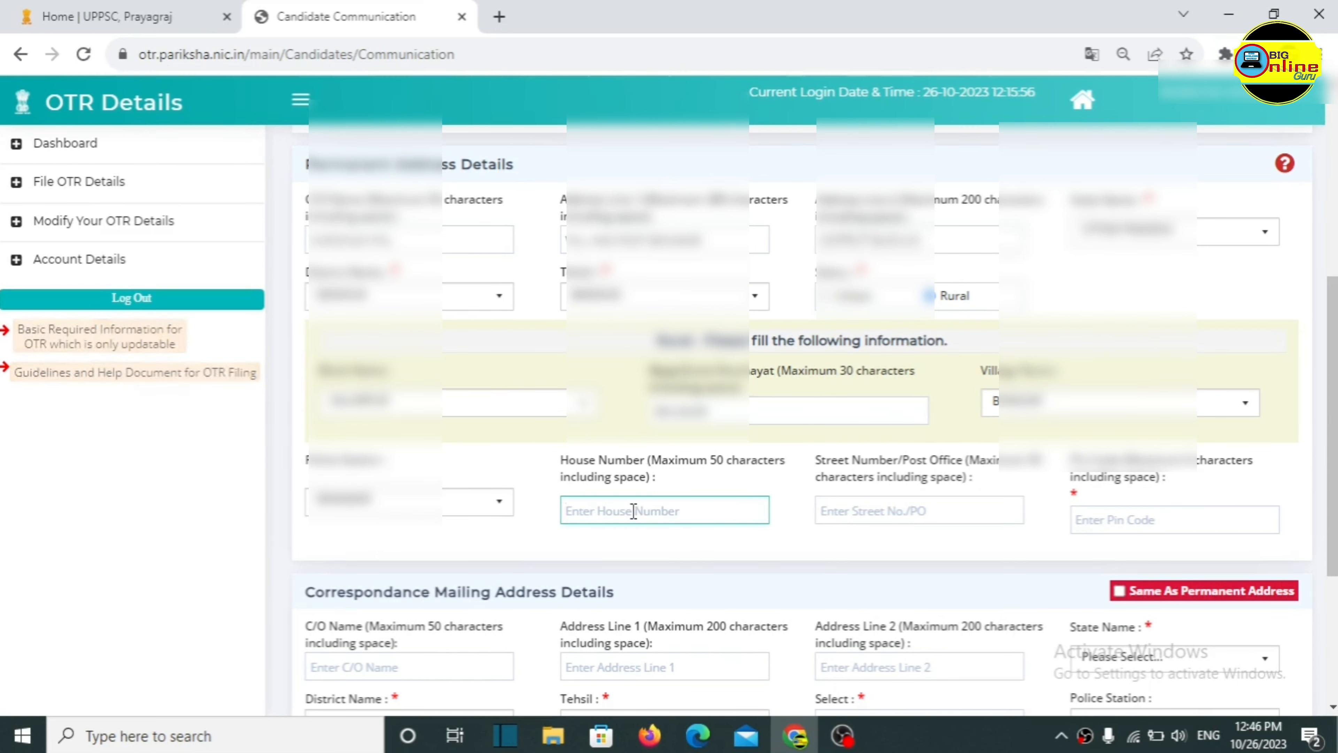
click(867, 516)
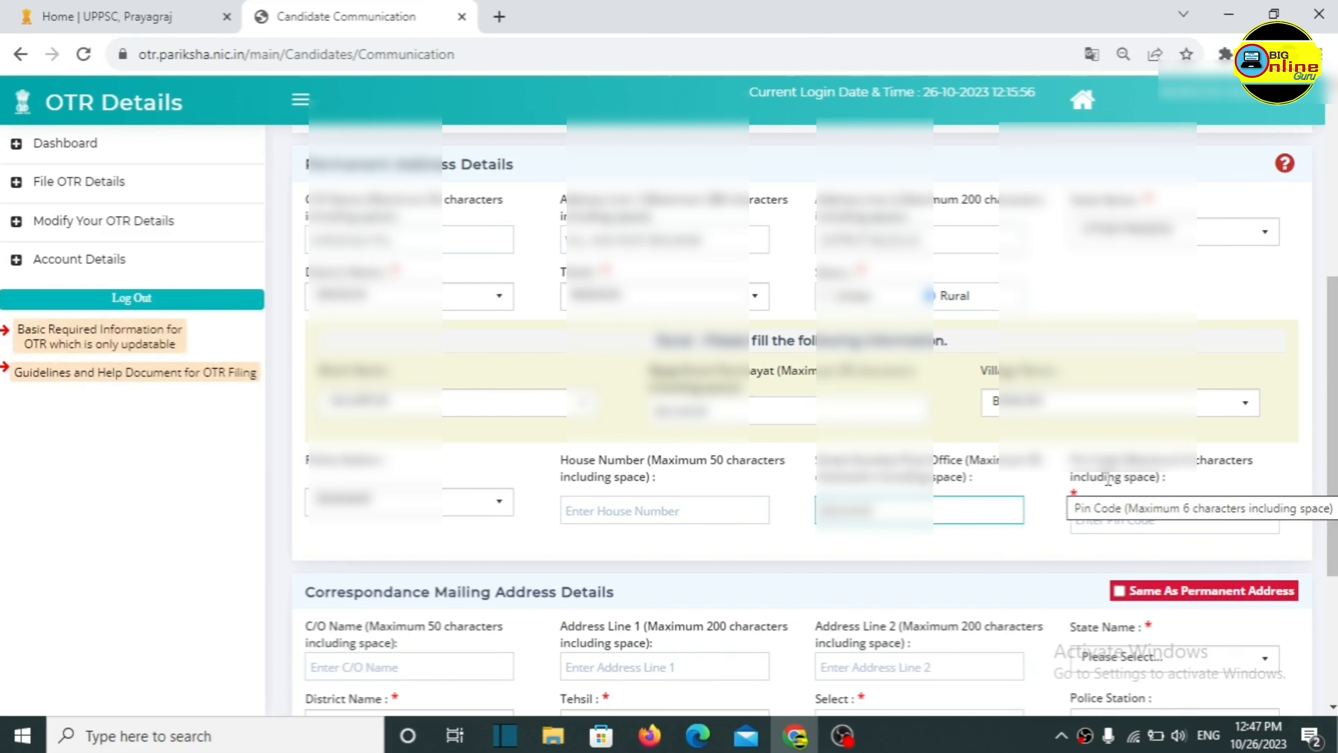
click(1115, 525)
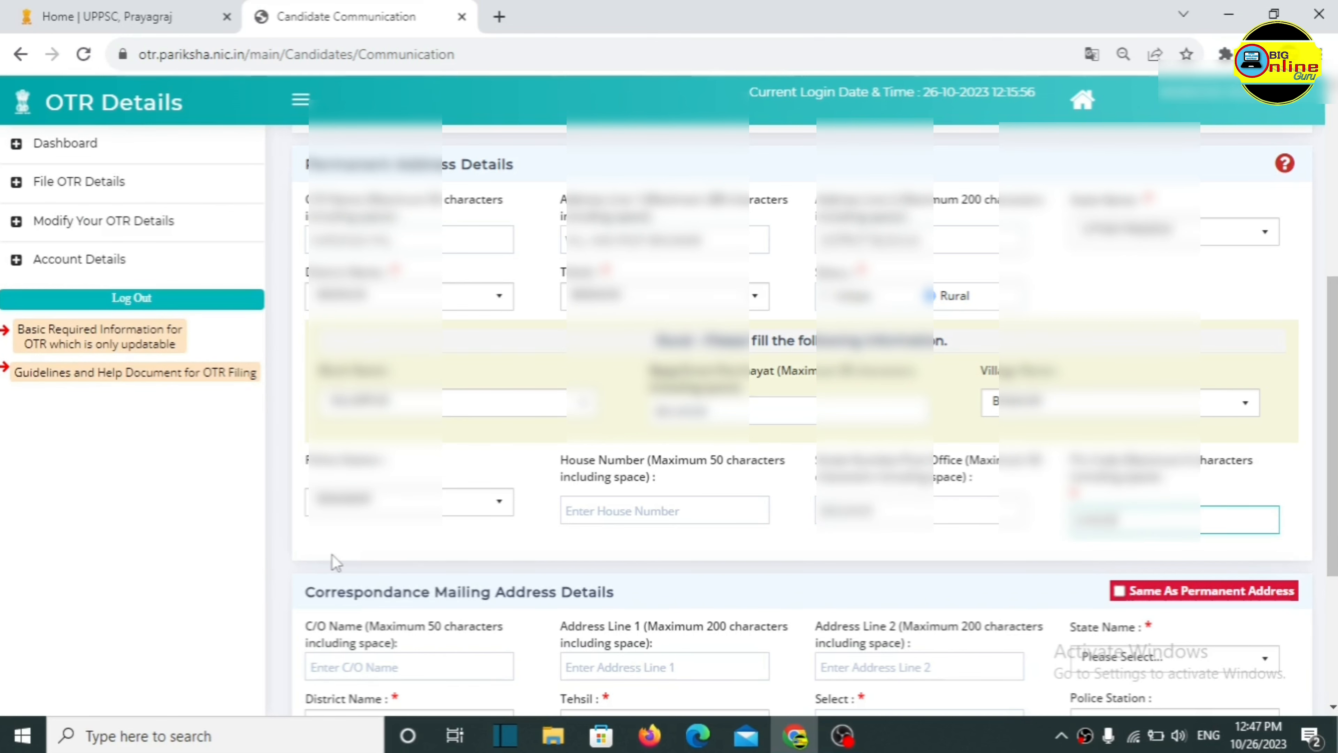
Step: Set the correspondence mailing address to be the same as the permanent address
scroll(673, 540, down, 4)
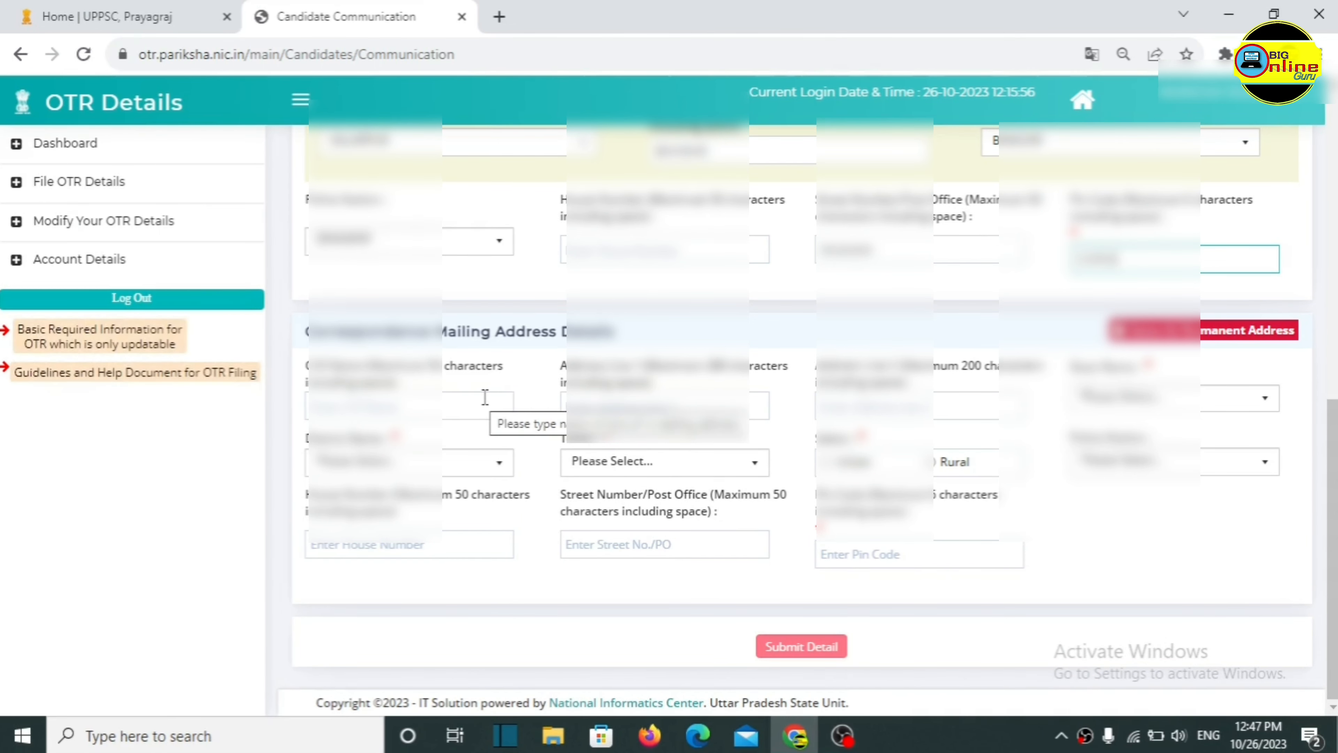
scroll(553, 442, up, 4)
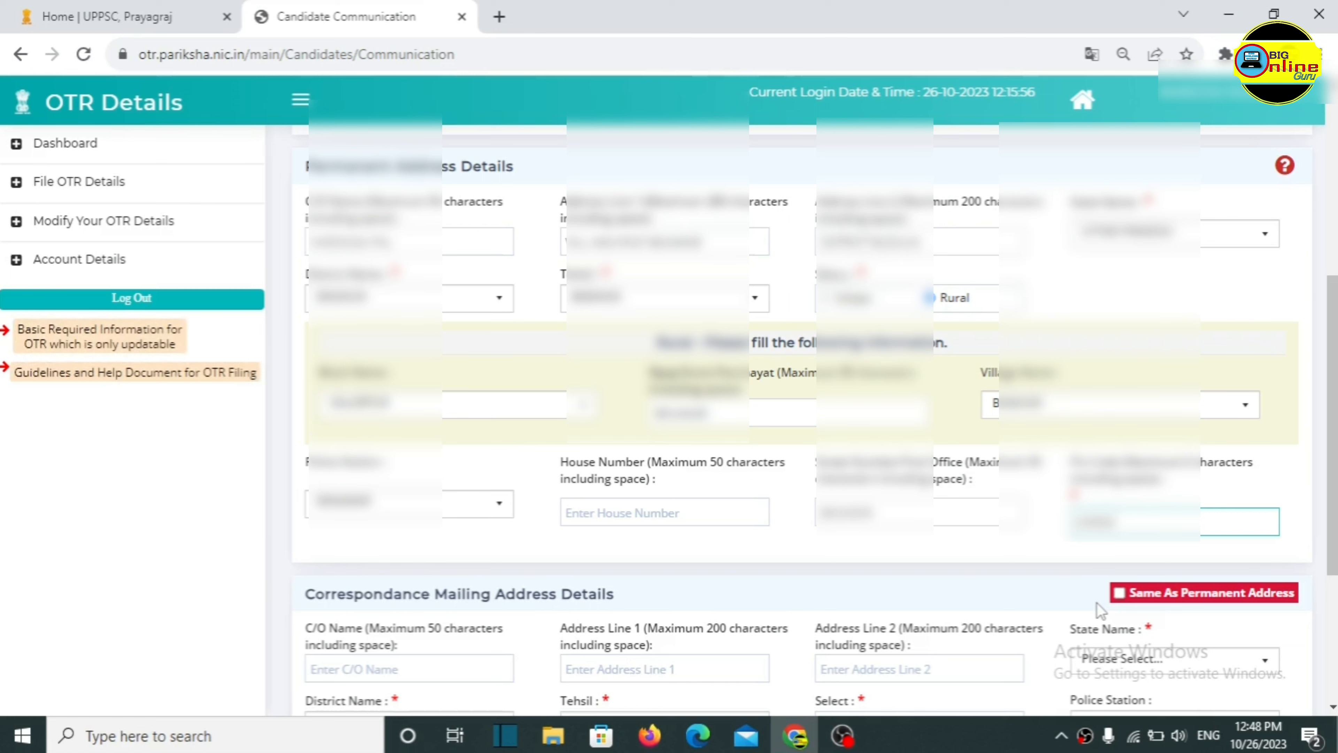
click(1120, 593)
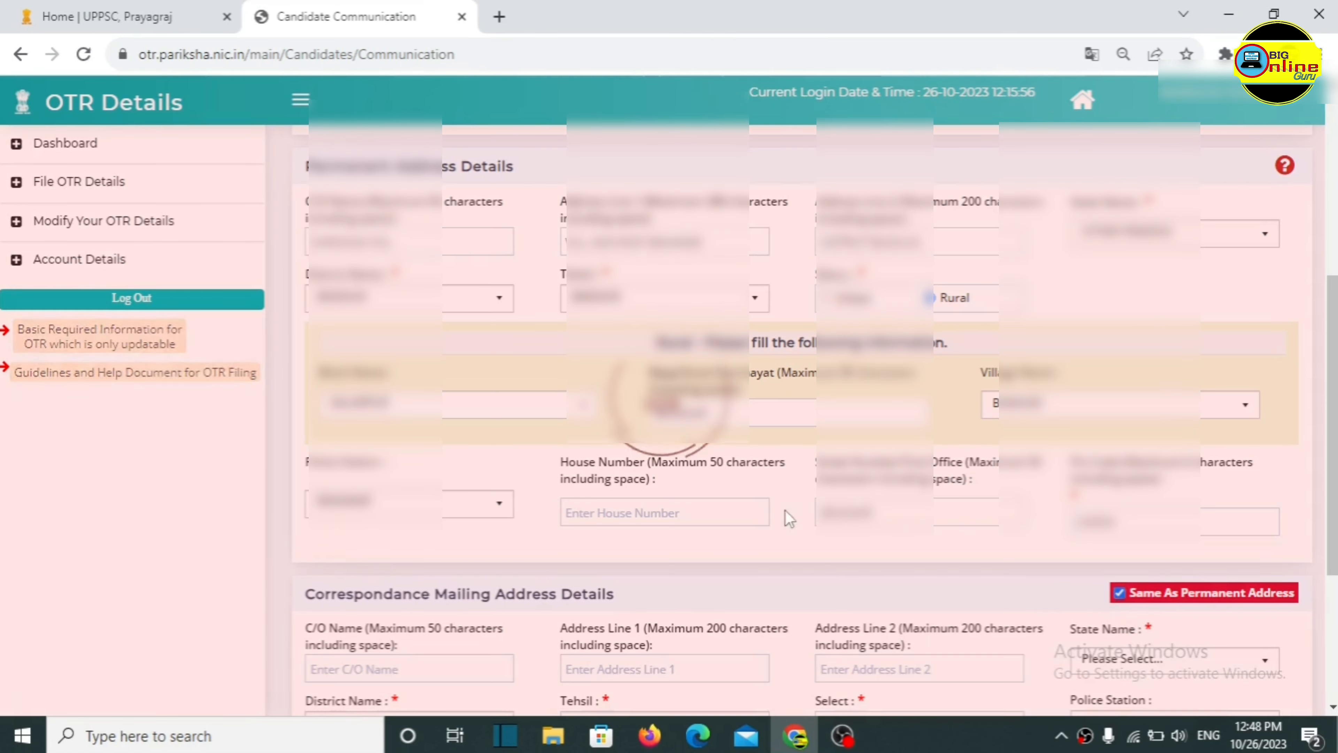
Step: Review both addresses, submit the communication details and confirm saving them
scroll(785, 509, down, 2)
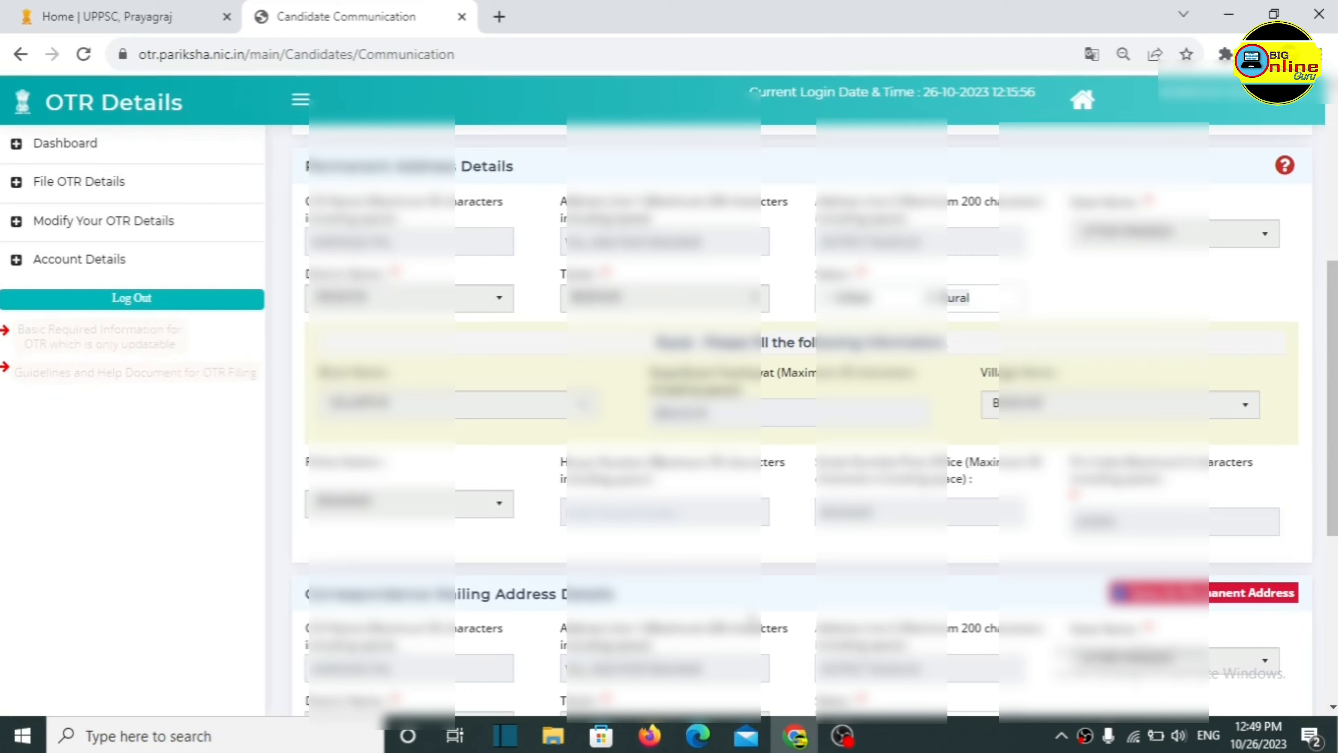
scroll(761, 619, down, 5)
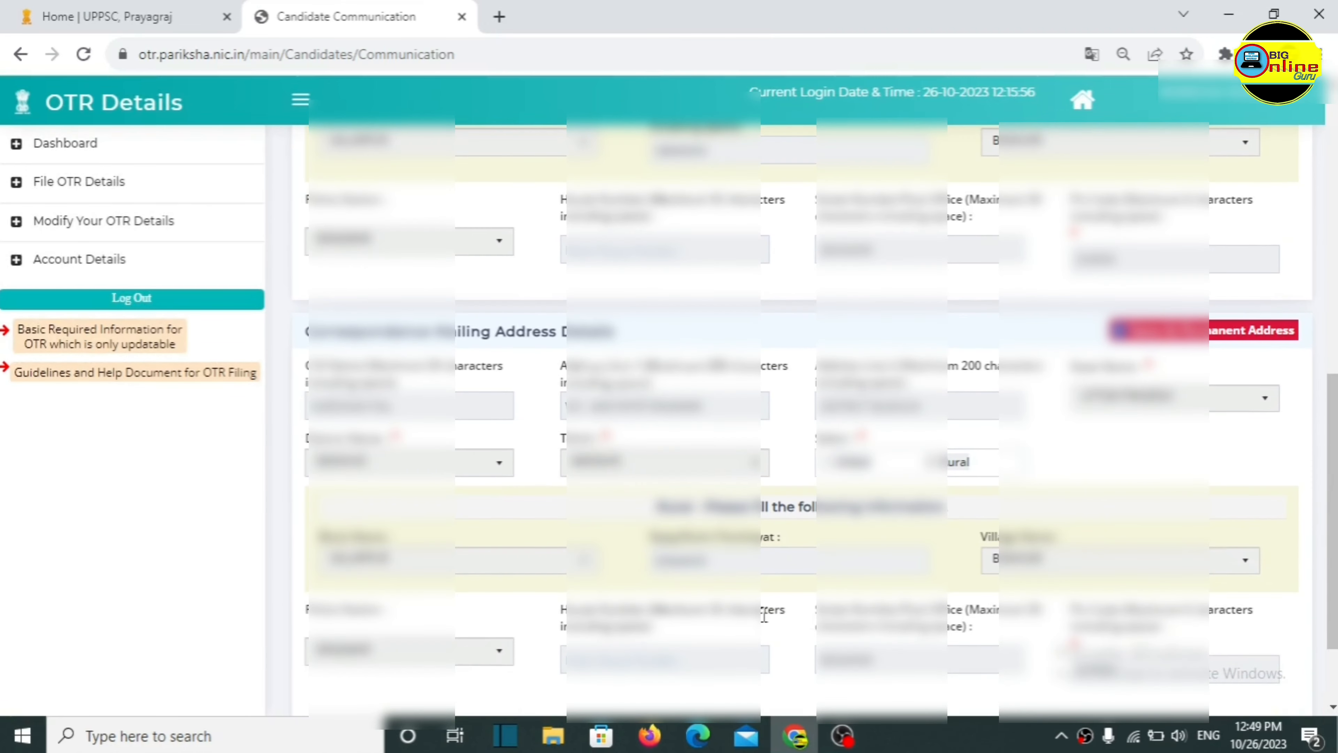
scroll(772, 611, down, 2)
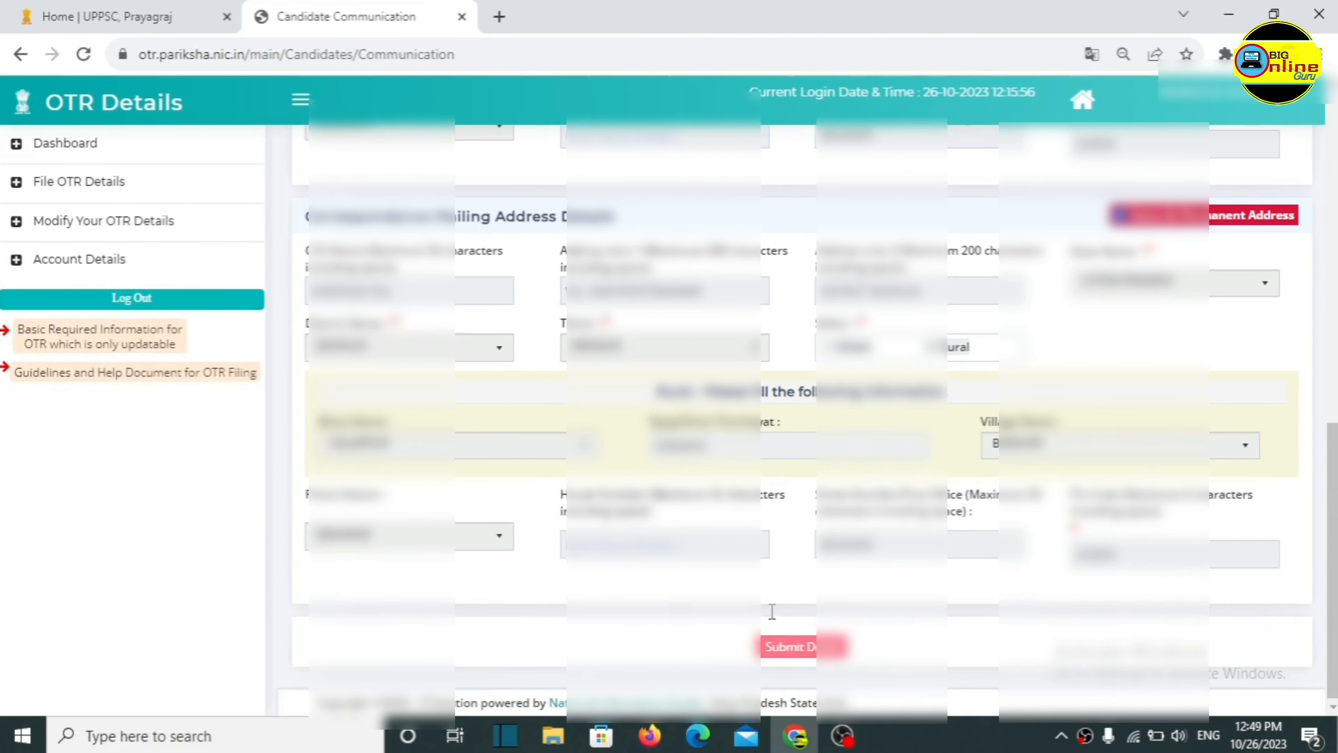
scroll(739, 543, up, 7)
scroll(739, 542, up, 7)
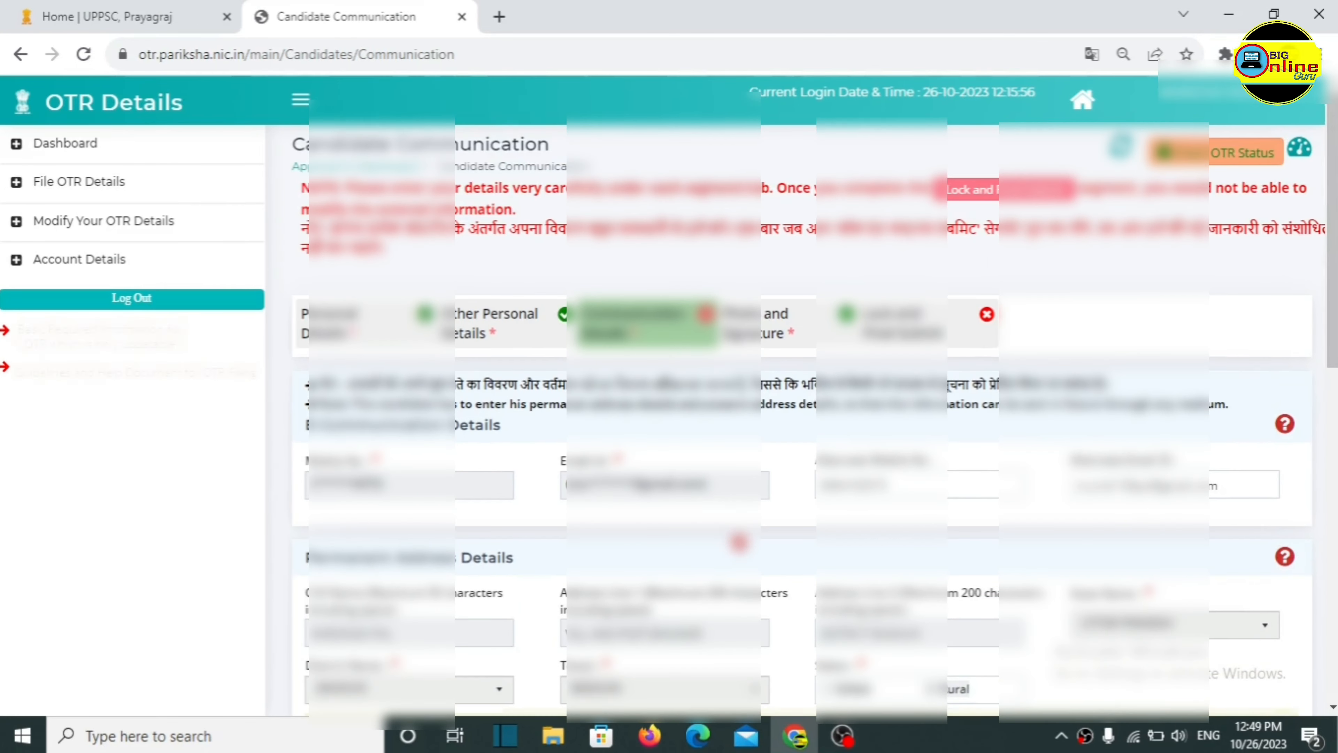
scroll(748, 548, down, 7)
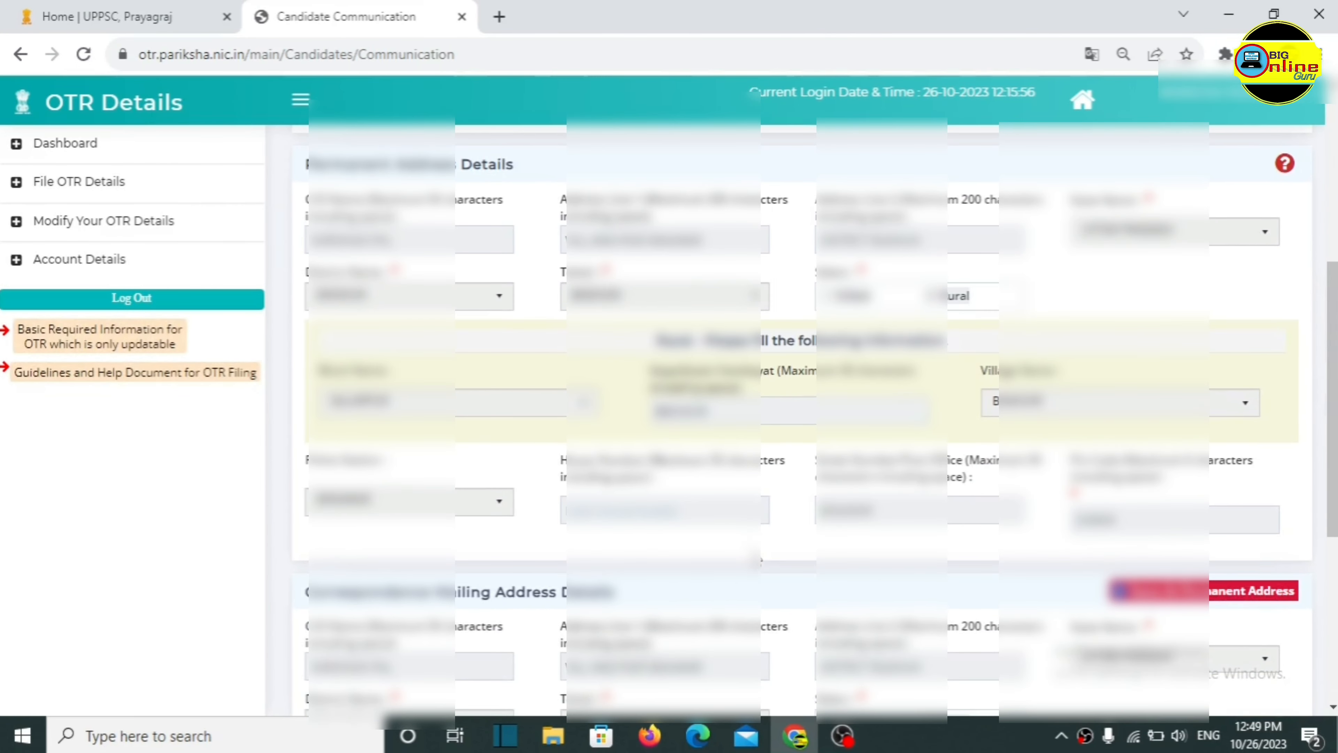
scroll(755, 559, down, 5)
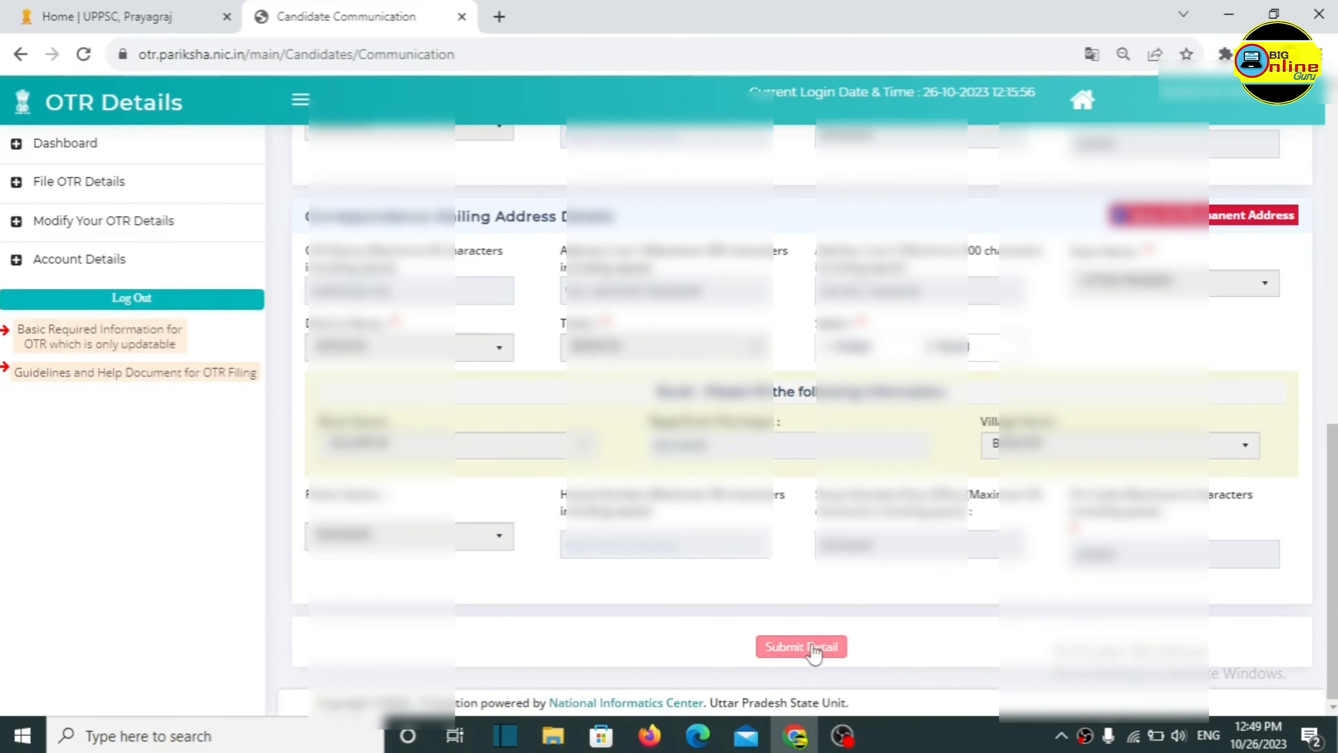
click(813, 653)
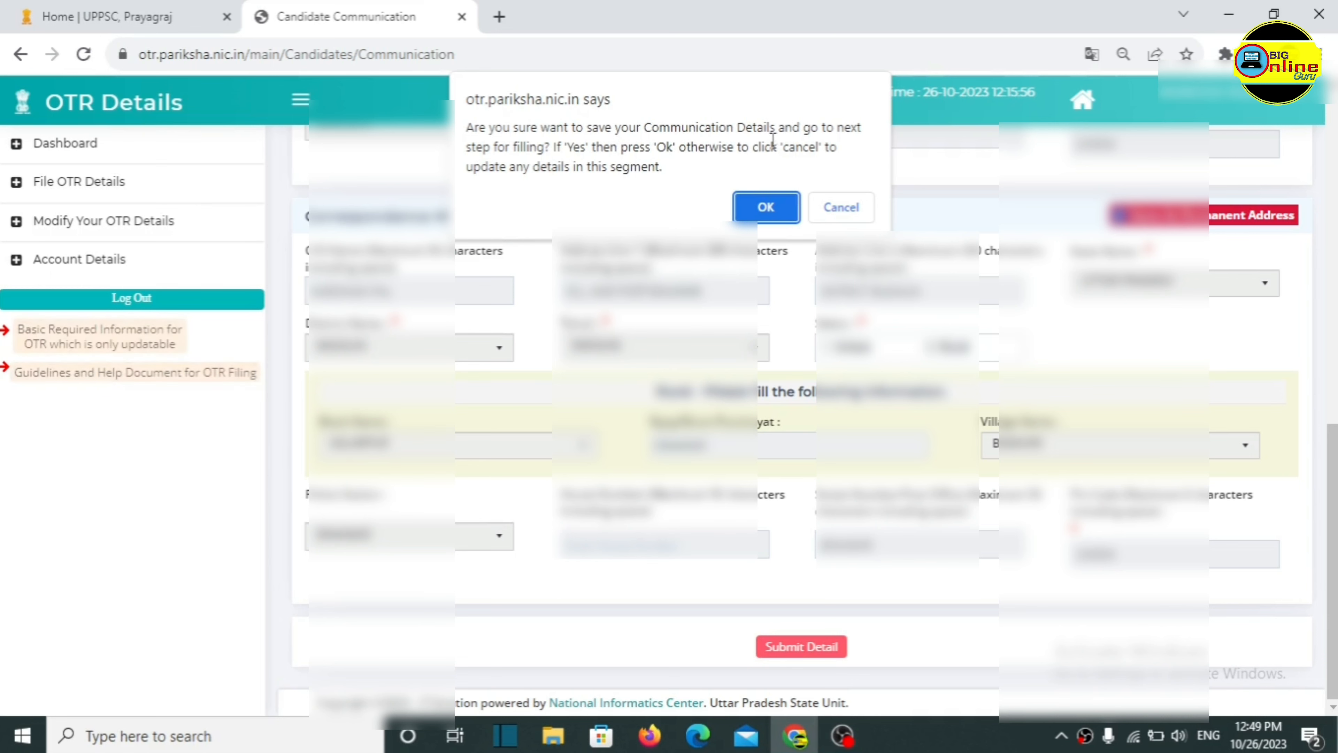
click(766, 207)
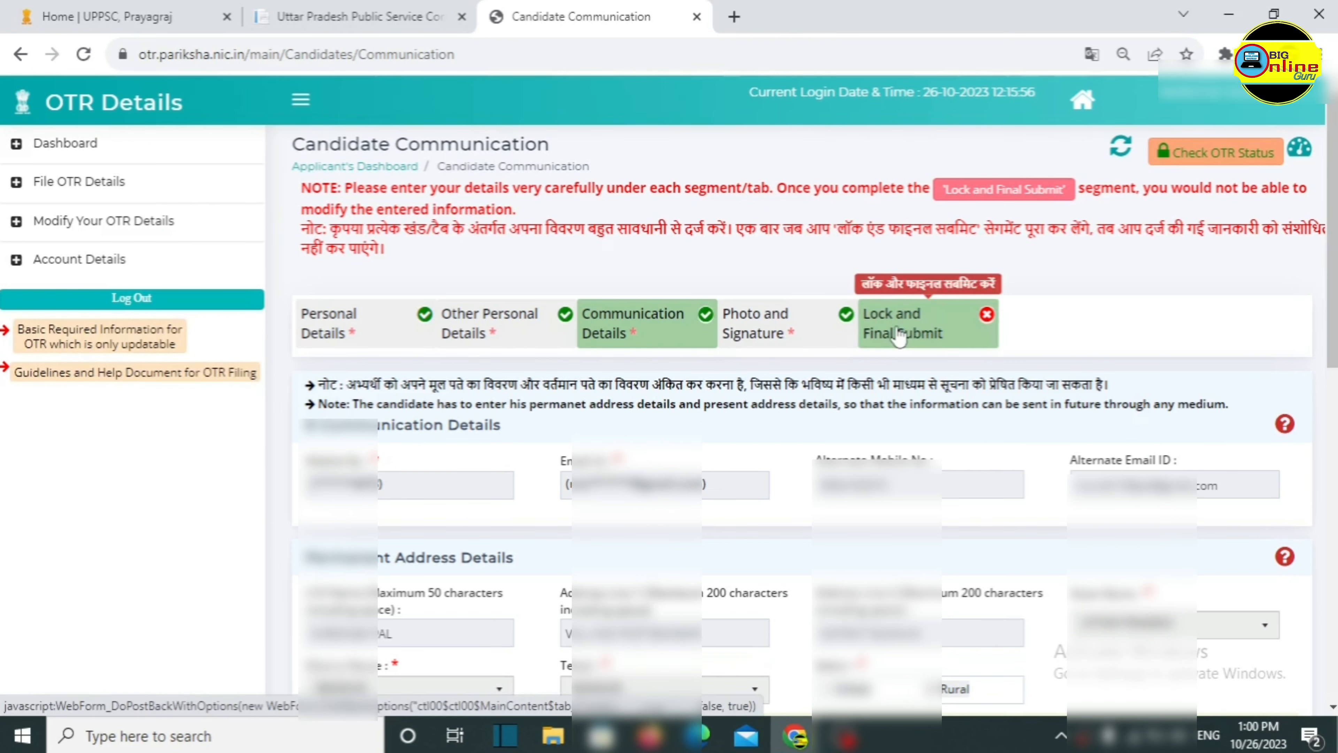
Step: In the Photo and Signature section, choose the applicant's photo from the DOCUMENT folder for the colored photo upload
click(789, 328)
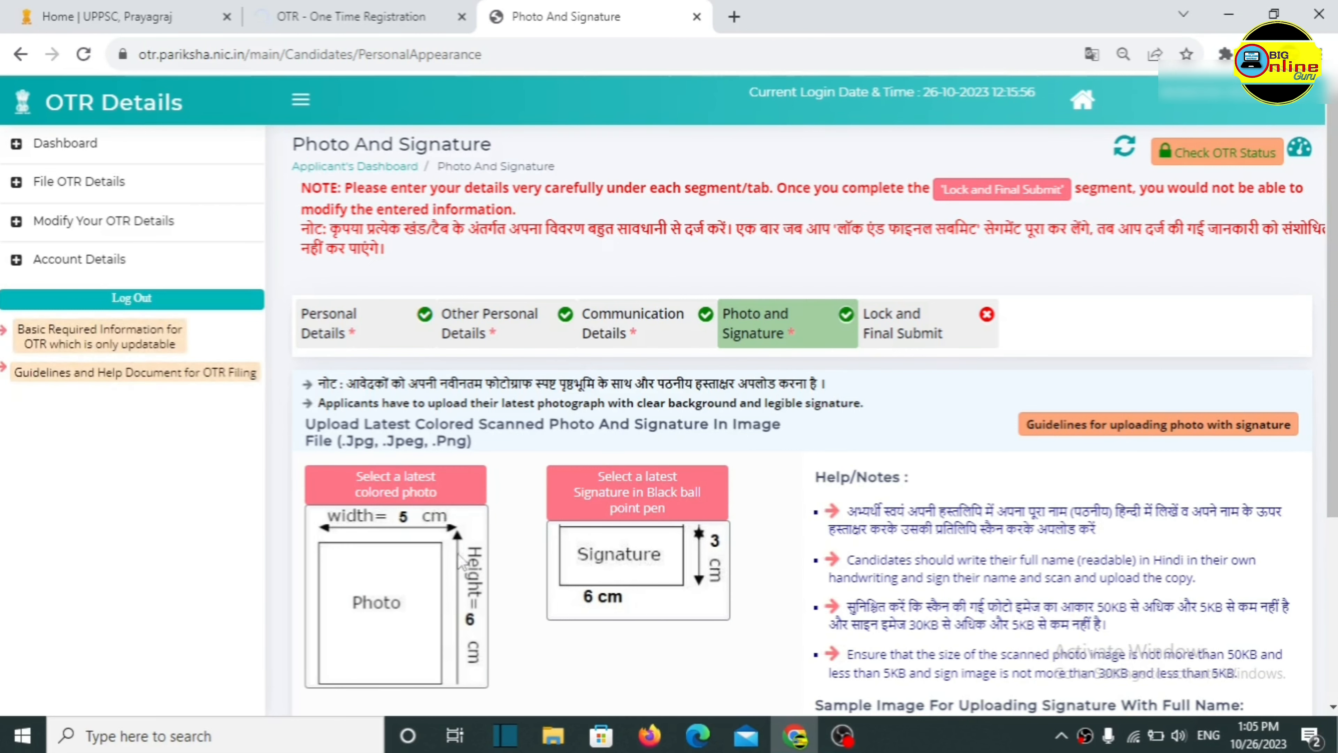
click(413, 482)
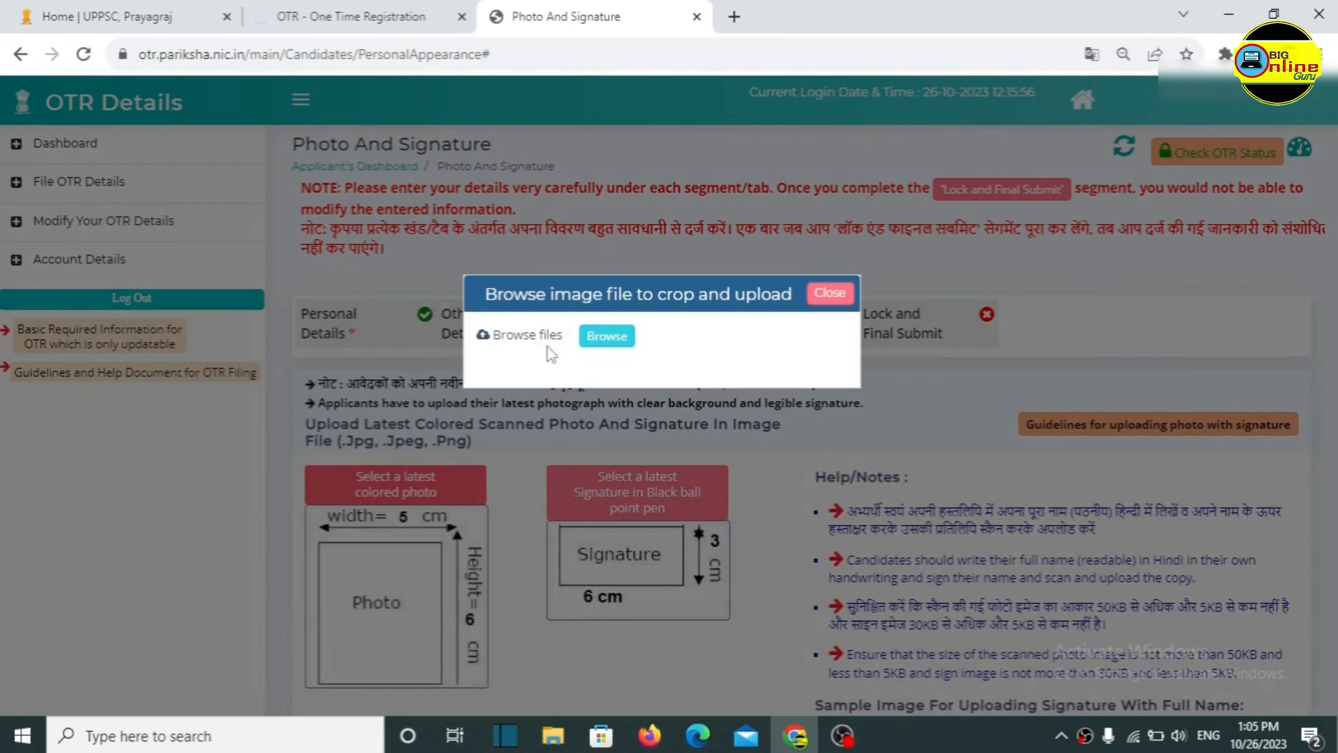
click(606, 335)
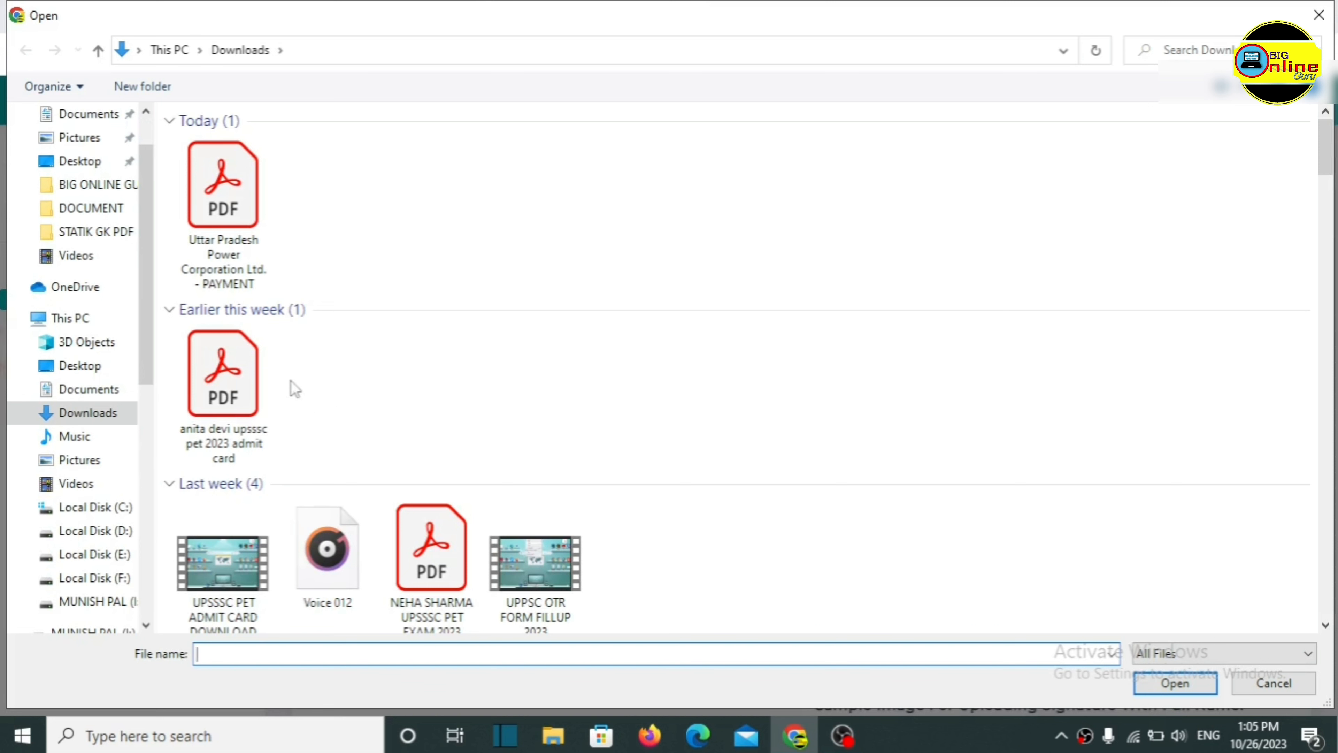
scroll(68, 425, down, 1)
scroll(70, 474, up, 2)
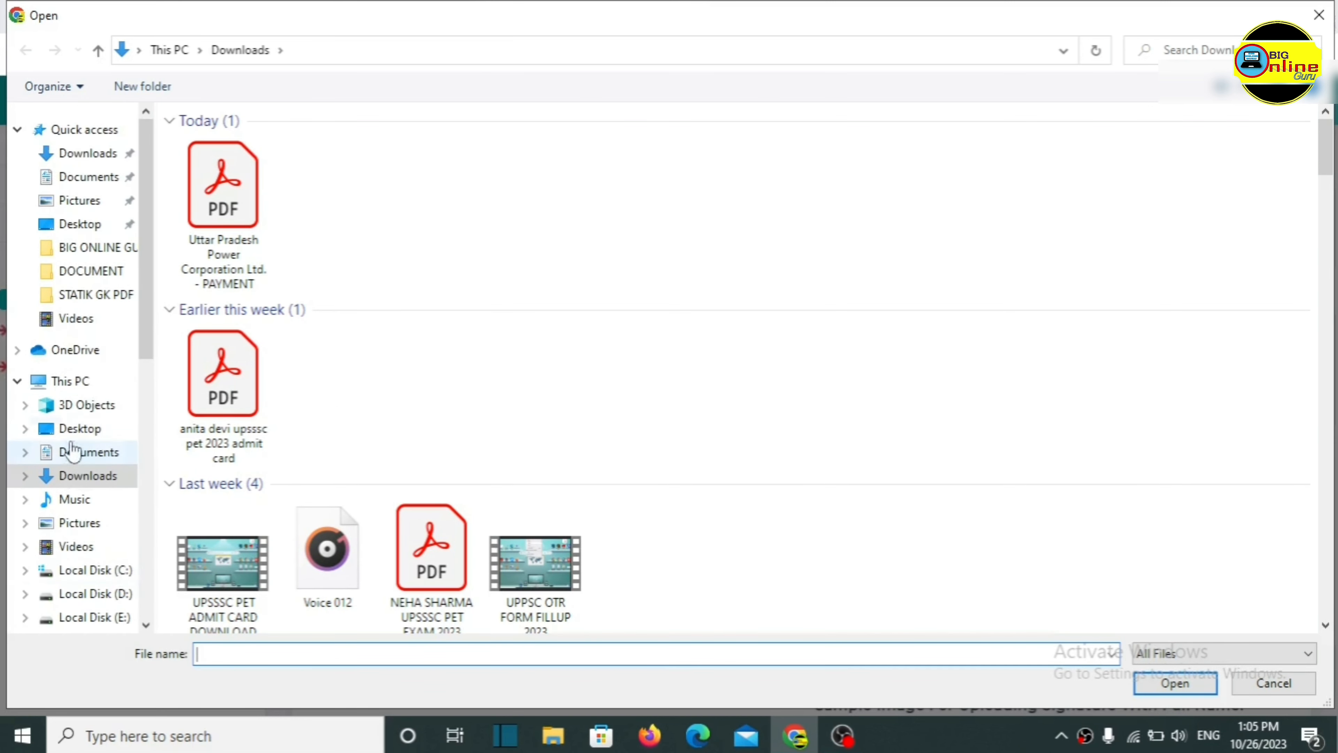
click(89, 253)
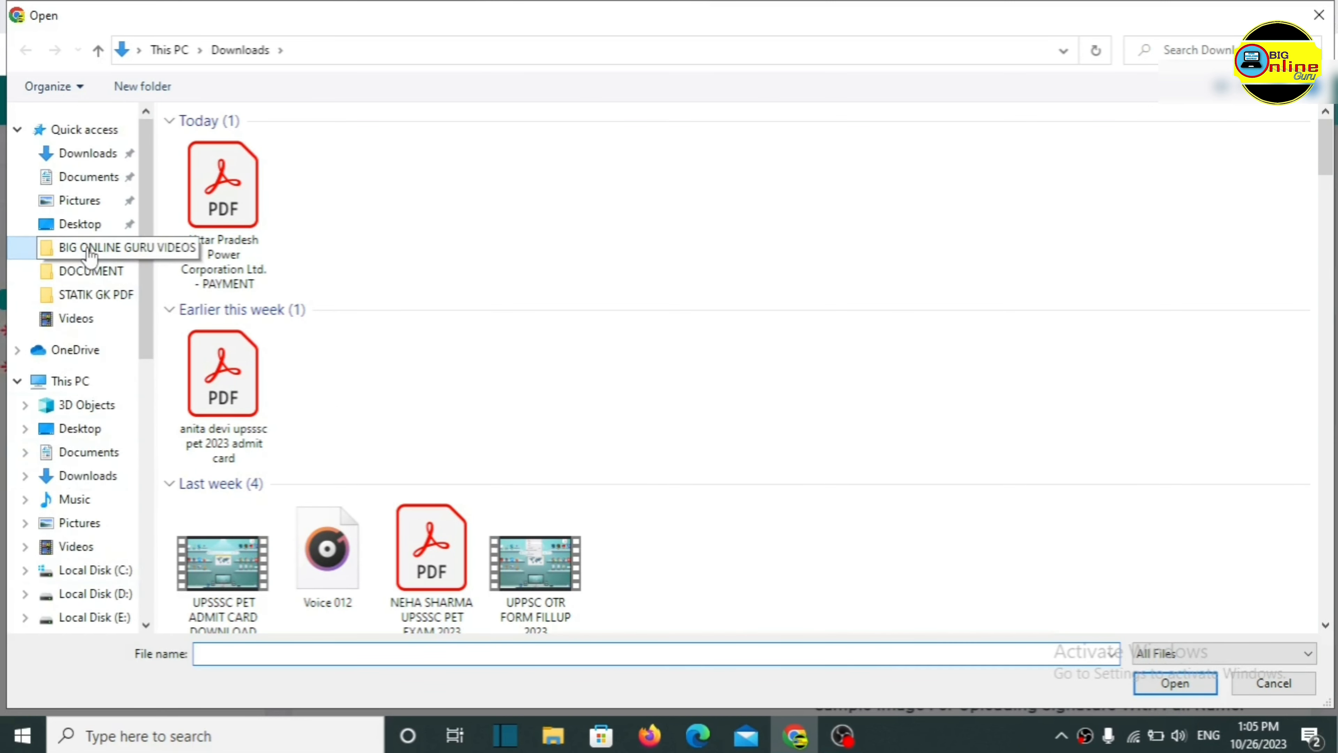
click(104, 276)
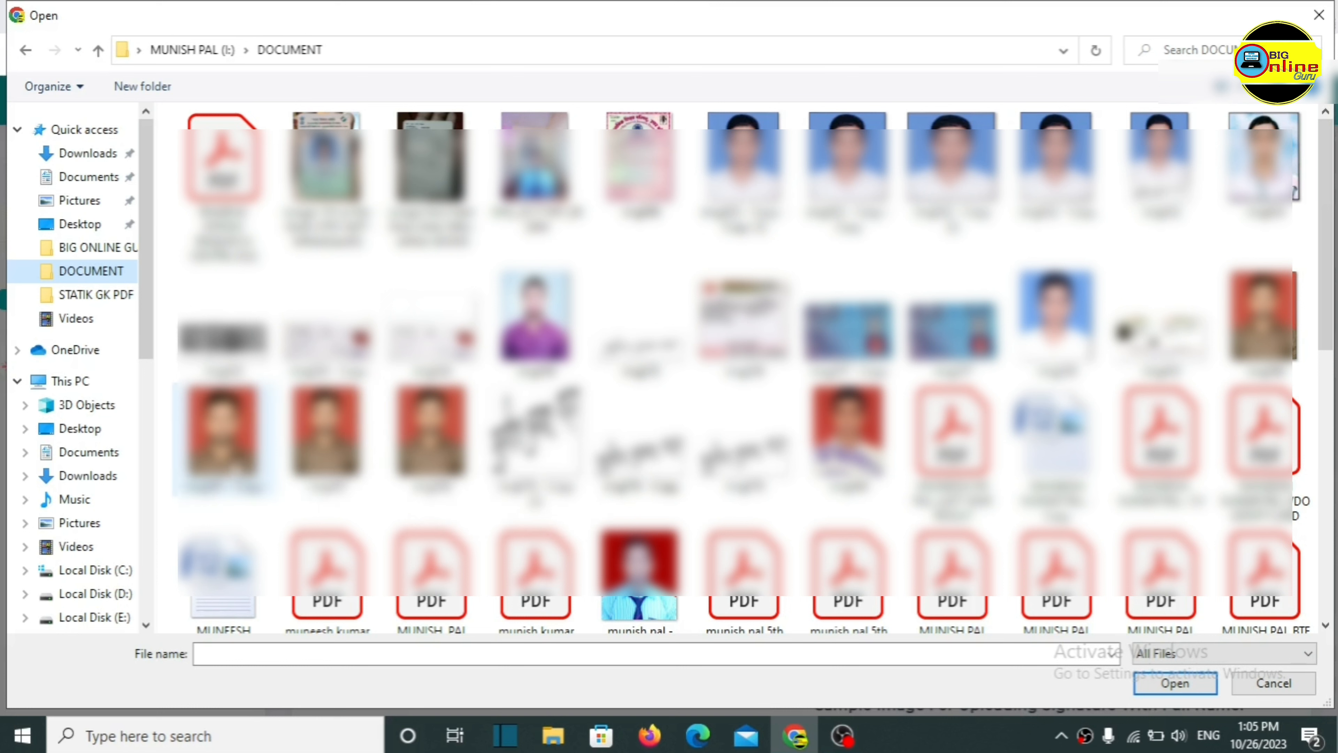
double_click(236, 469)
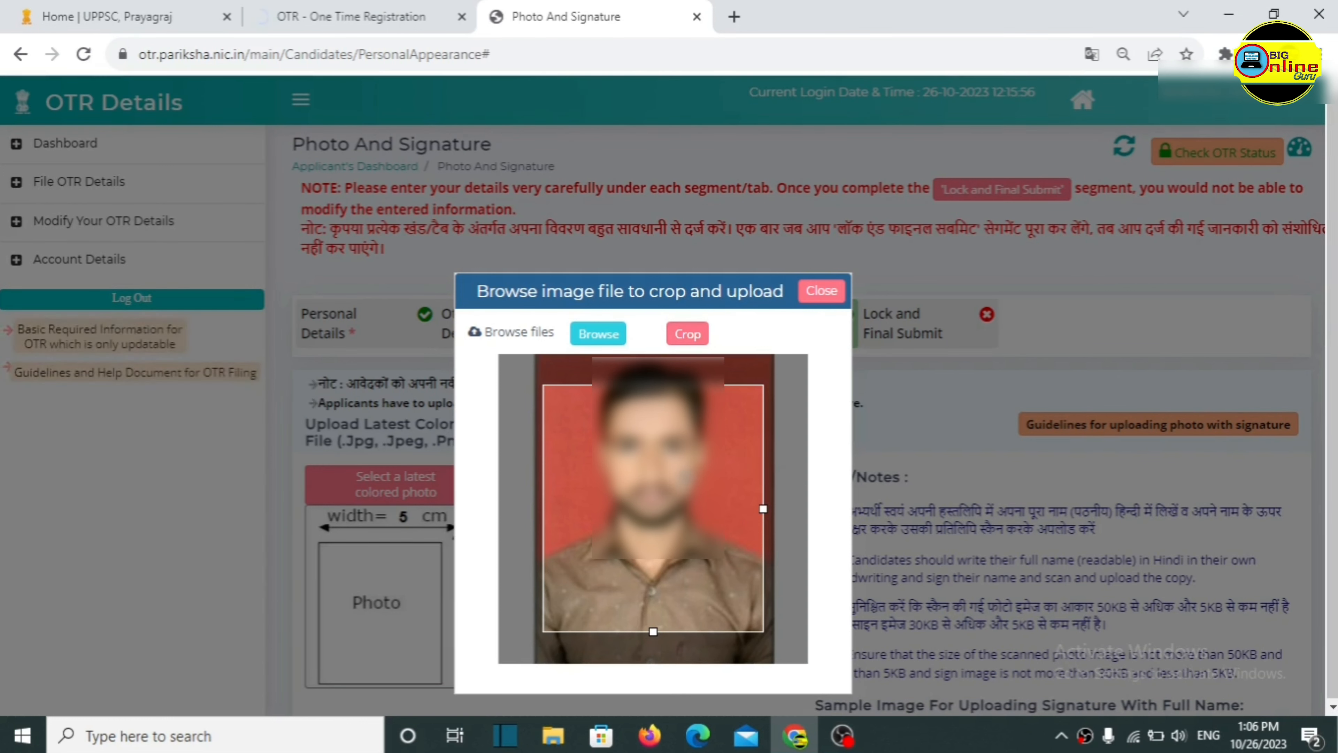
Step: Fit the crop frame around the applicant's head and shoulders, crop the photo and save the photo data
drag(676, 448, 685, 499)
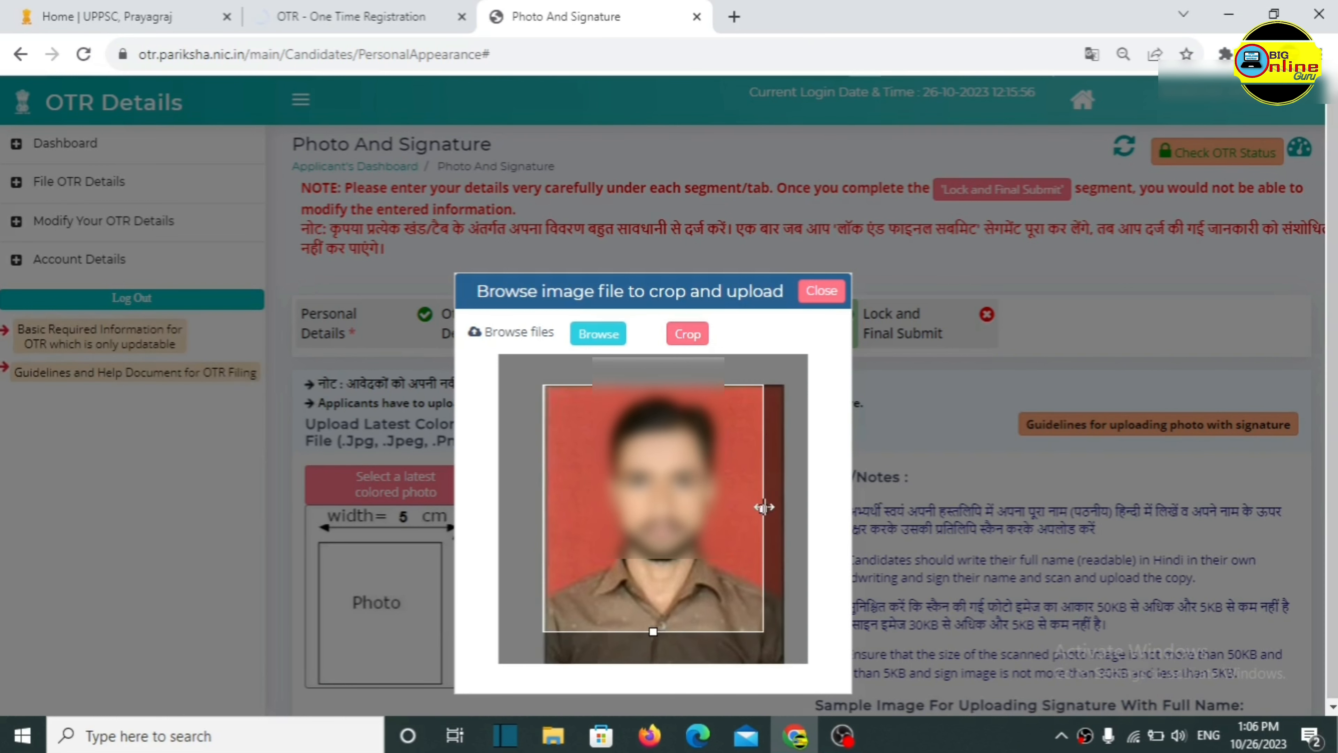
drag(763, 508, 785, 515)
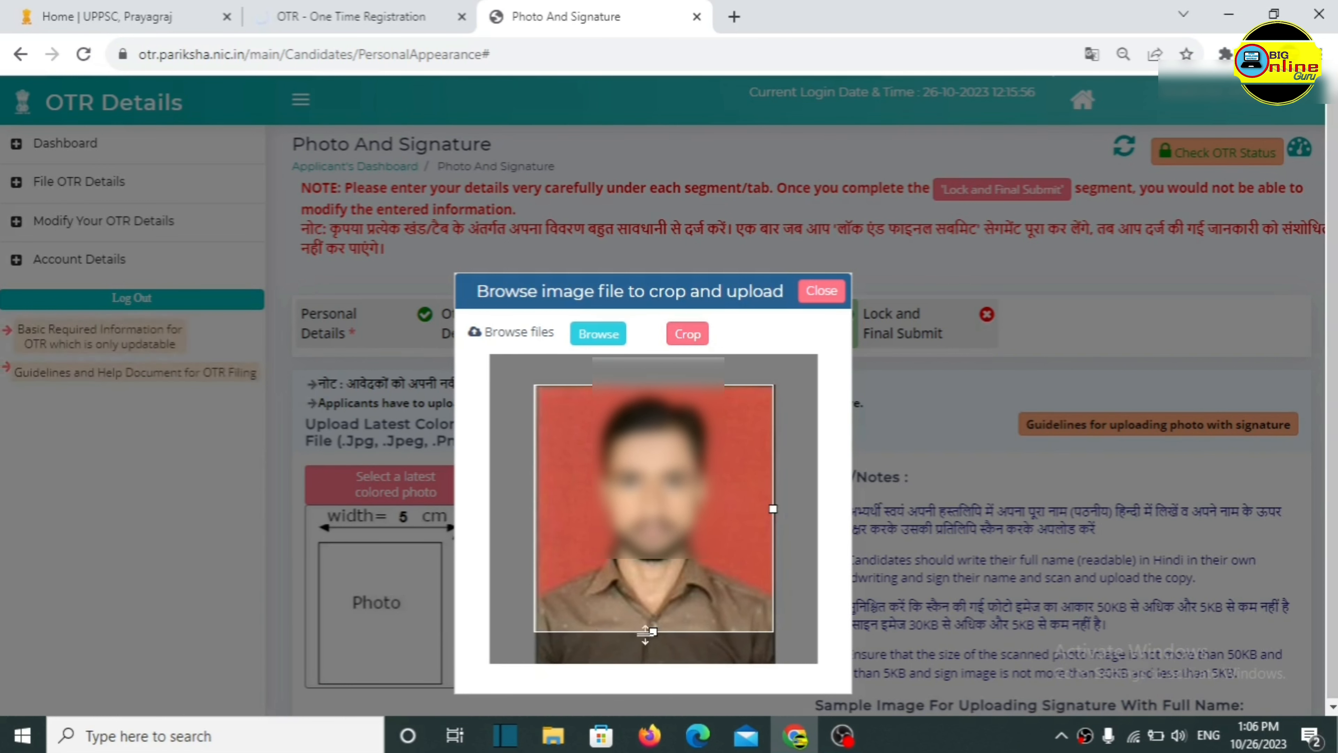
drag(663, 644, 670, 714)
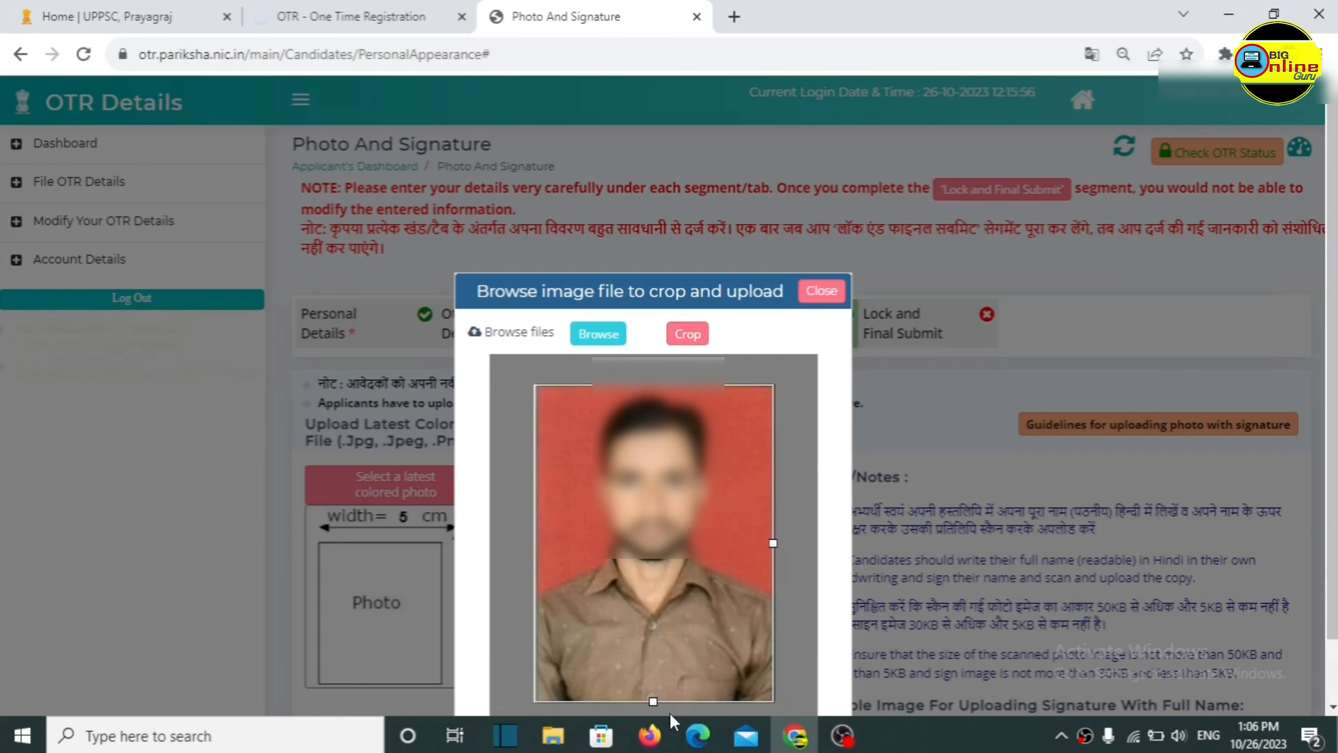
click(680, 337)
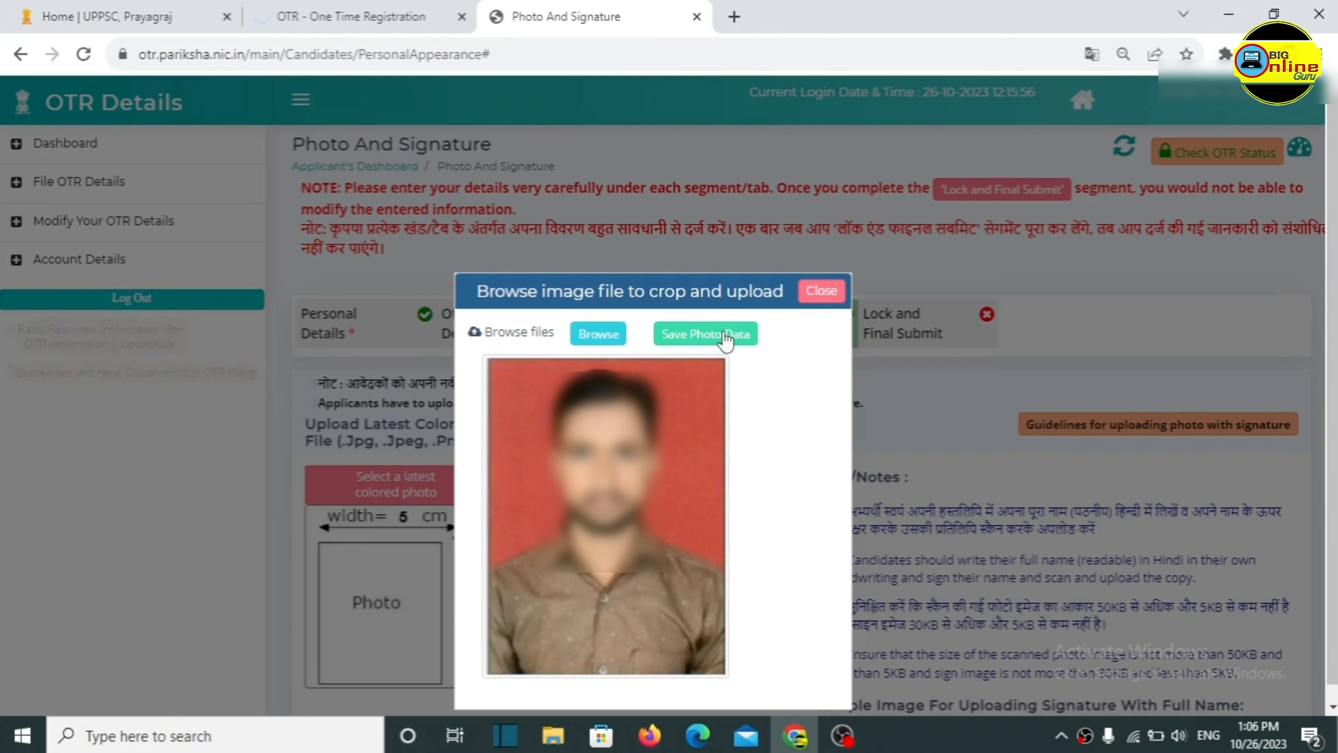
click(699, 336)
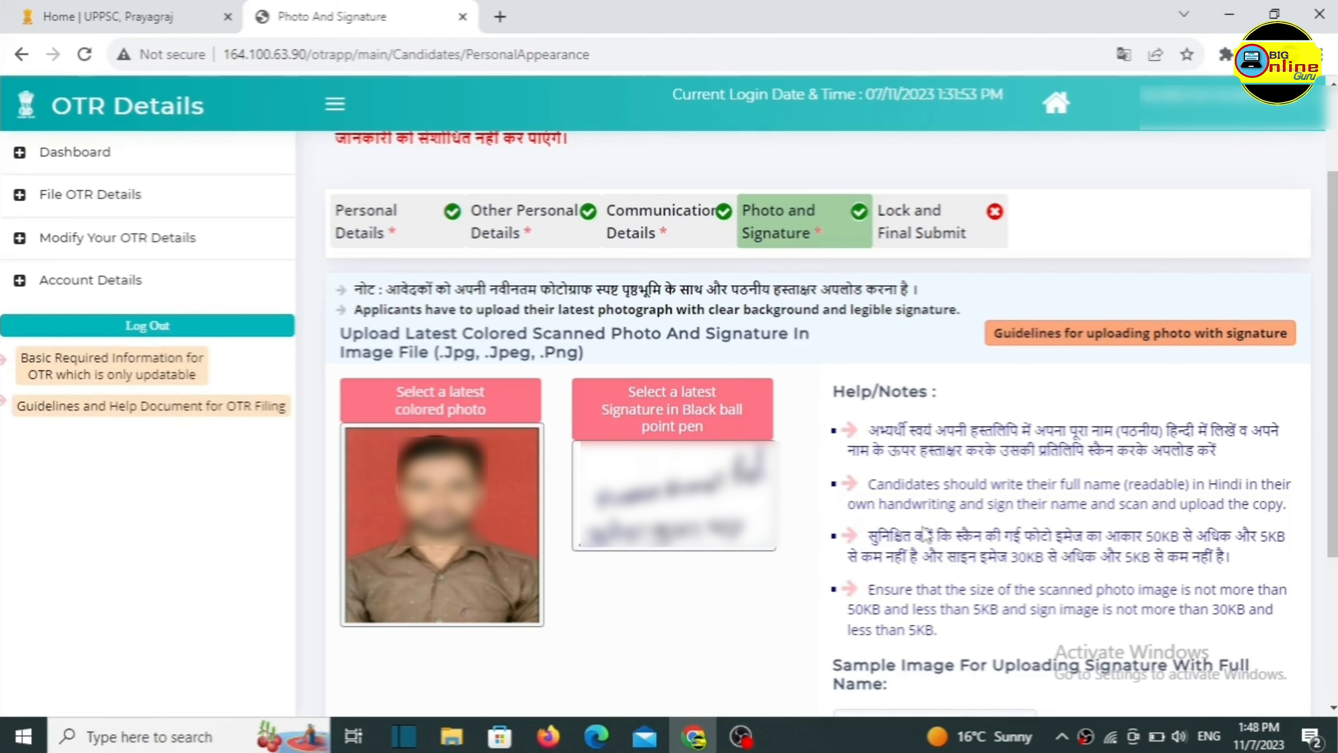
Step: Check the uploaded photo and signature against the upload notes and open the Lock and Final Submit section
scroll(755, 565, down, 2)
scroll(756, 565, down, 2)
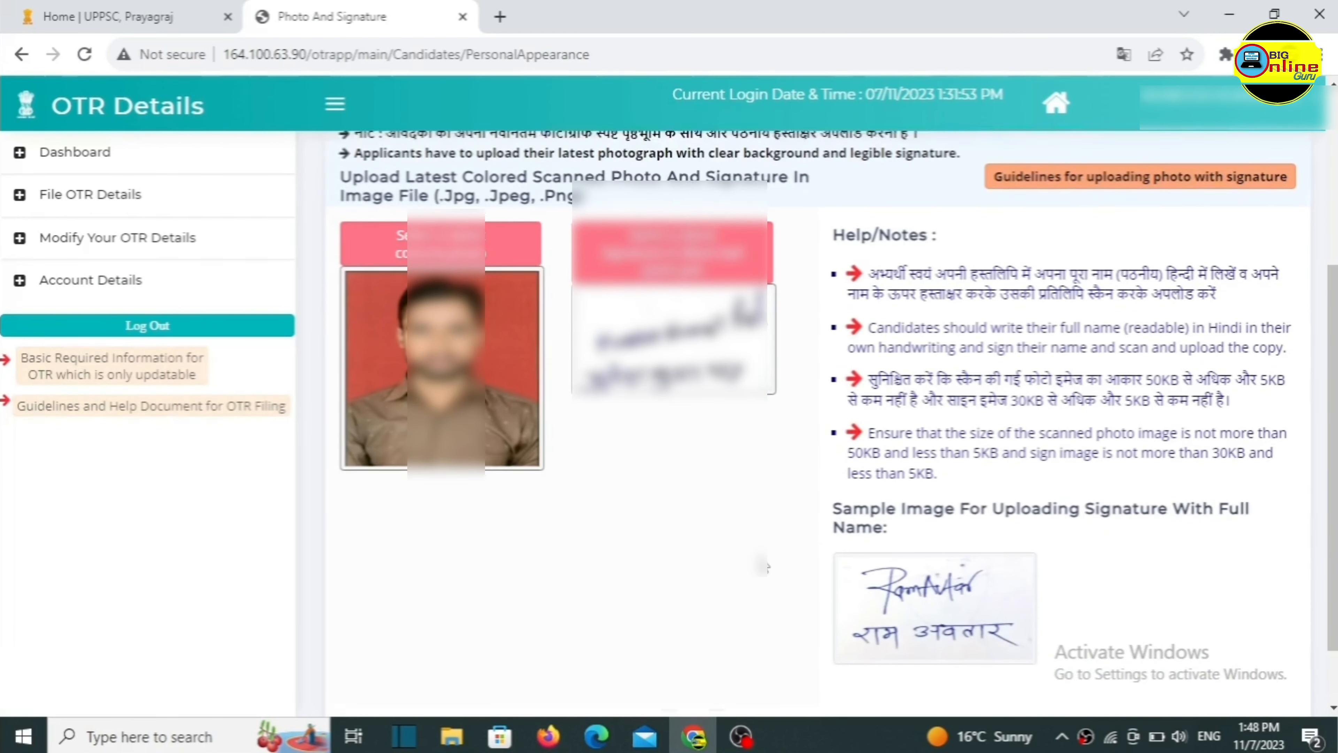
scroll(764, 548, up, 5)
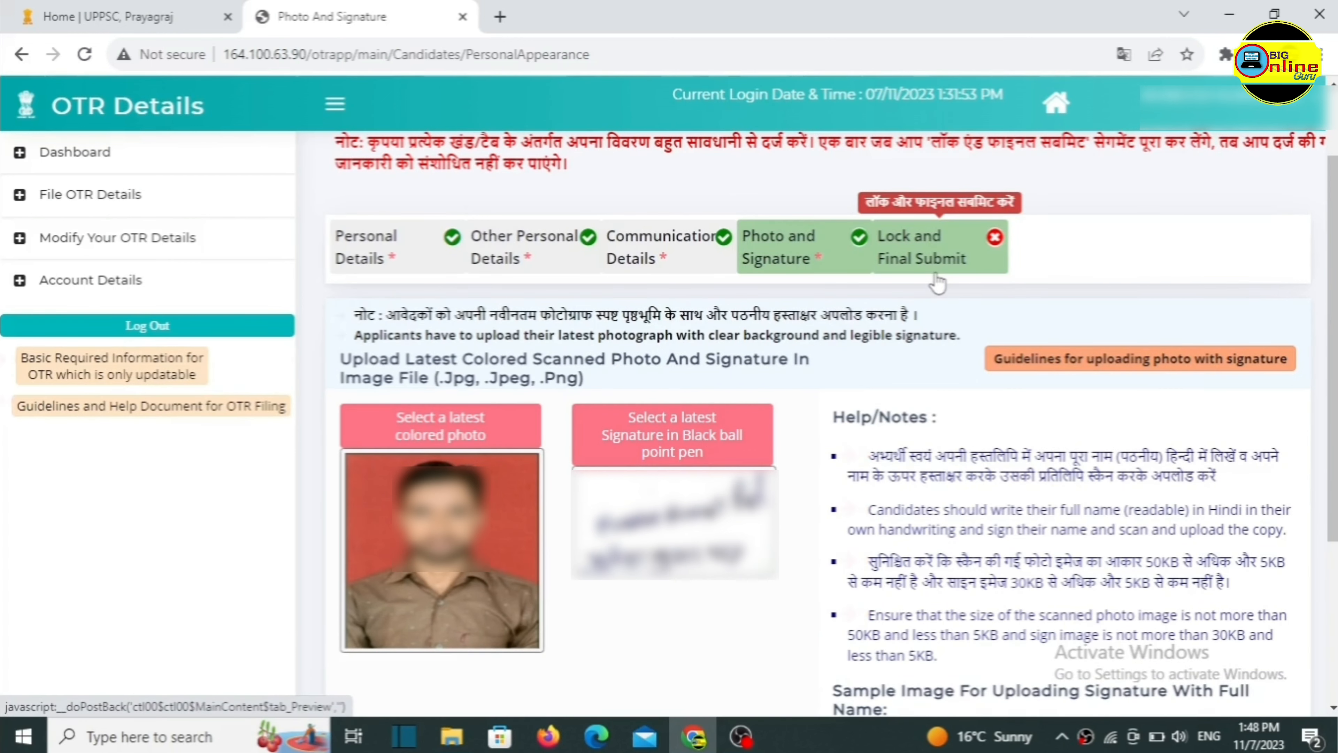
click(942, 253)
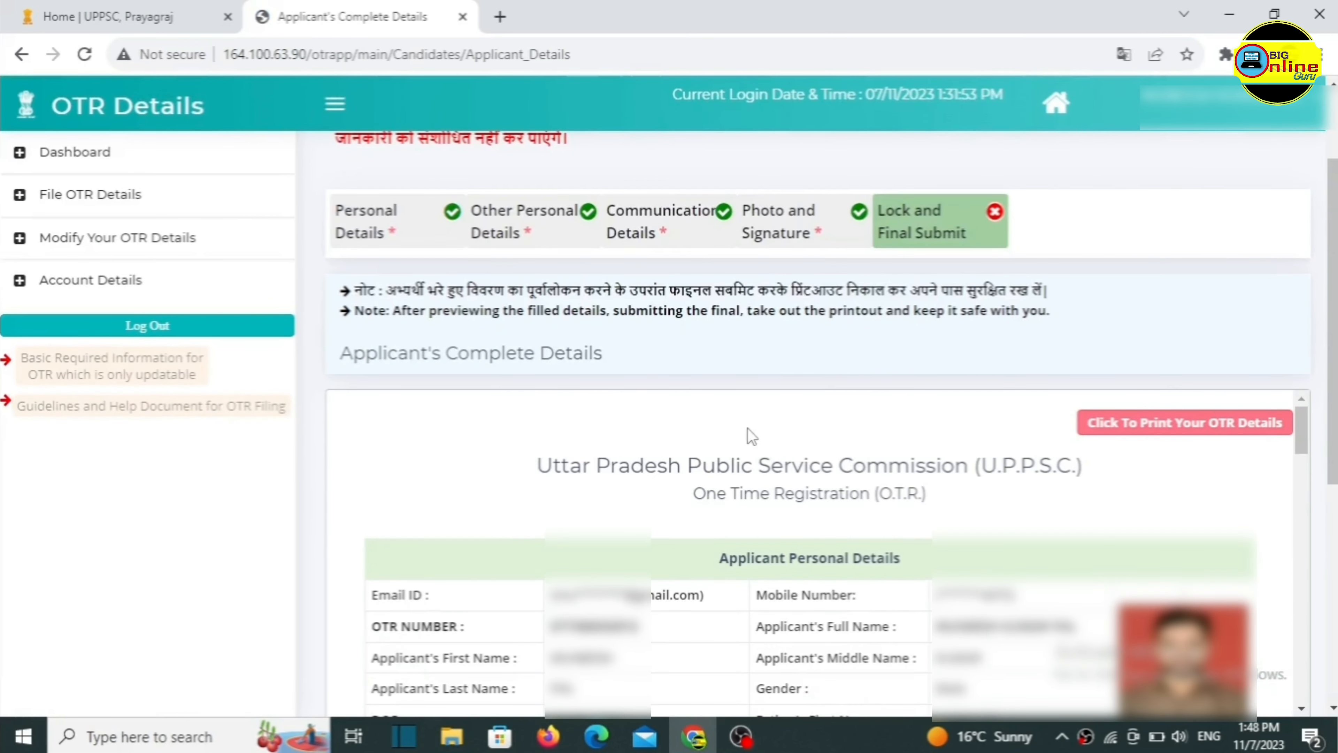
Step: Review the applicant's complete details, from the personal and qualification details through the permanent and mailing addresses to the declarations
scroll(786, 427, down, 2)
scroll(887, 376, up, 2)
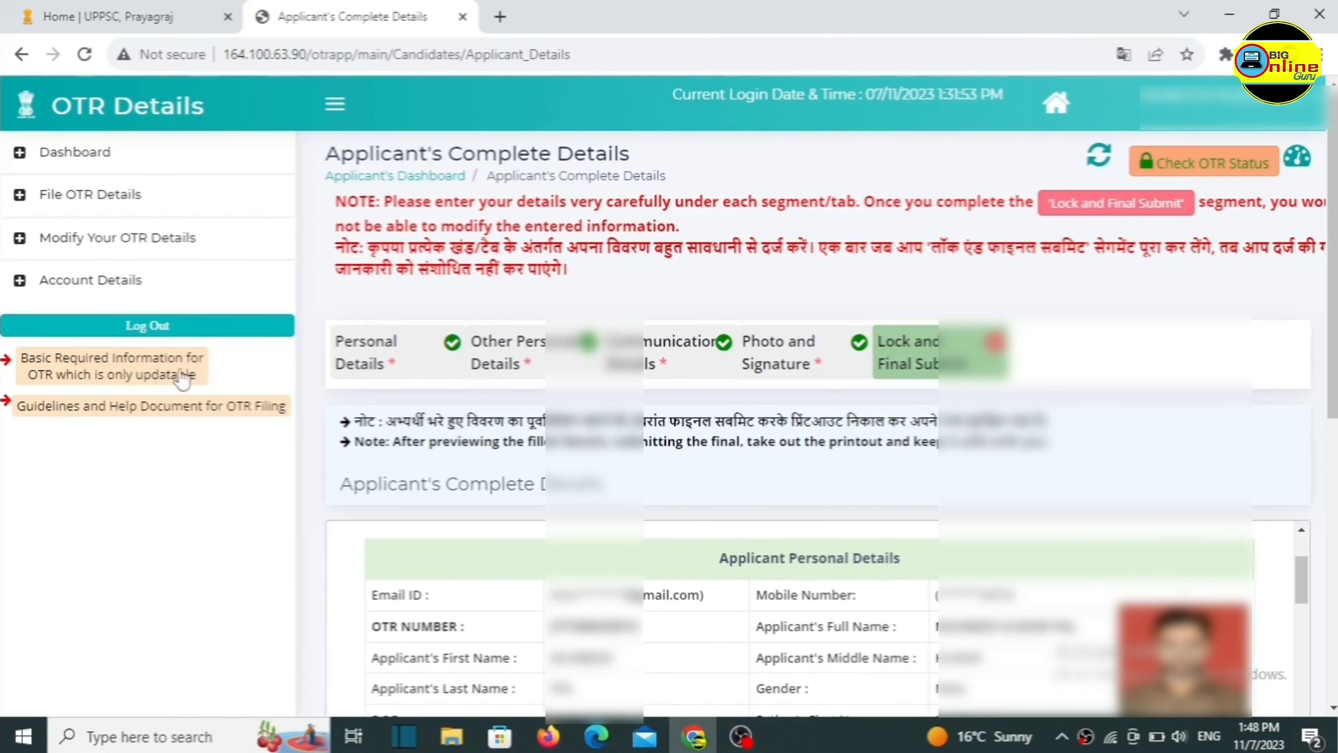
scroll(302, 358, down, 5)
scroll(687, 408, up, 3)
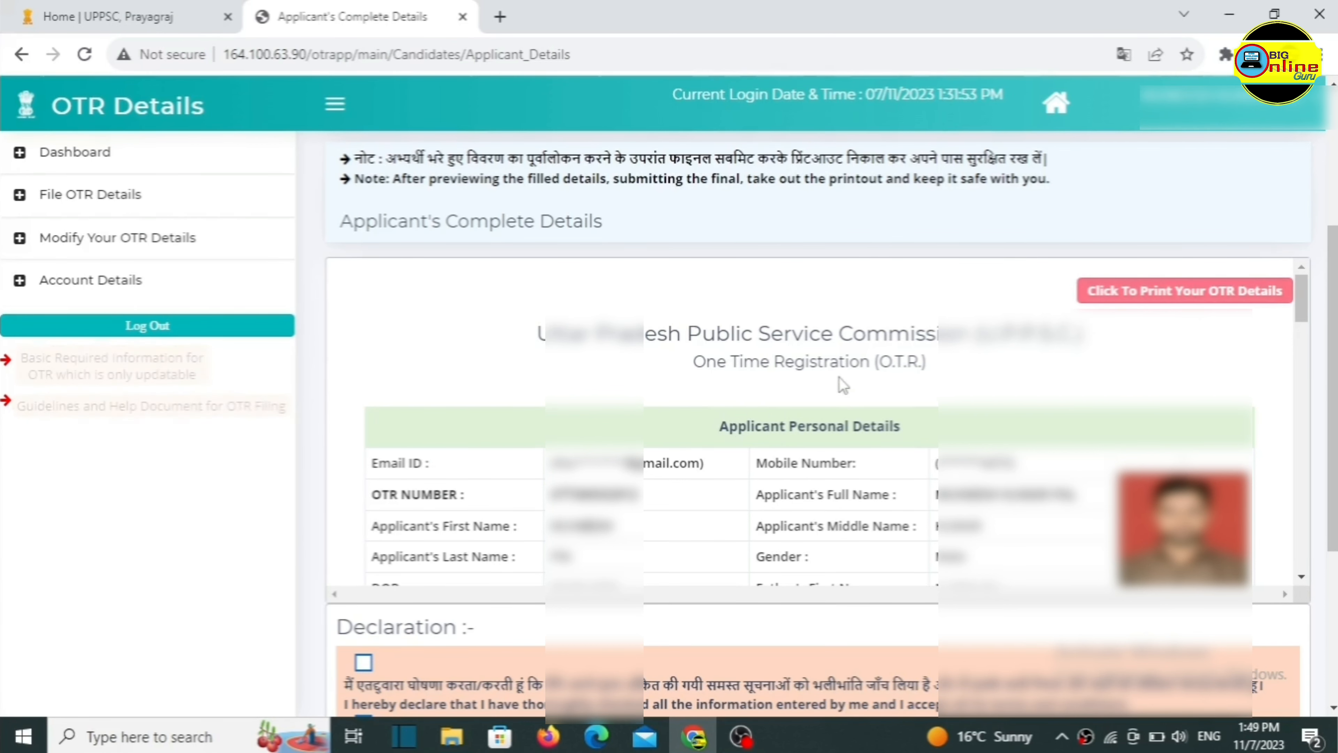
scroll(837, 409, down, 3)
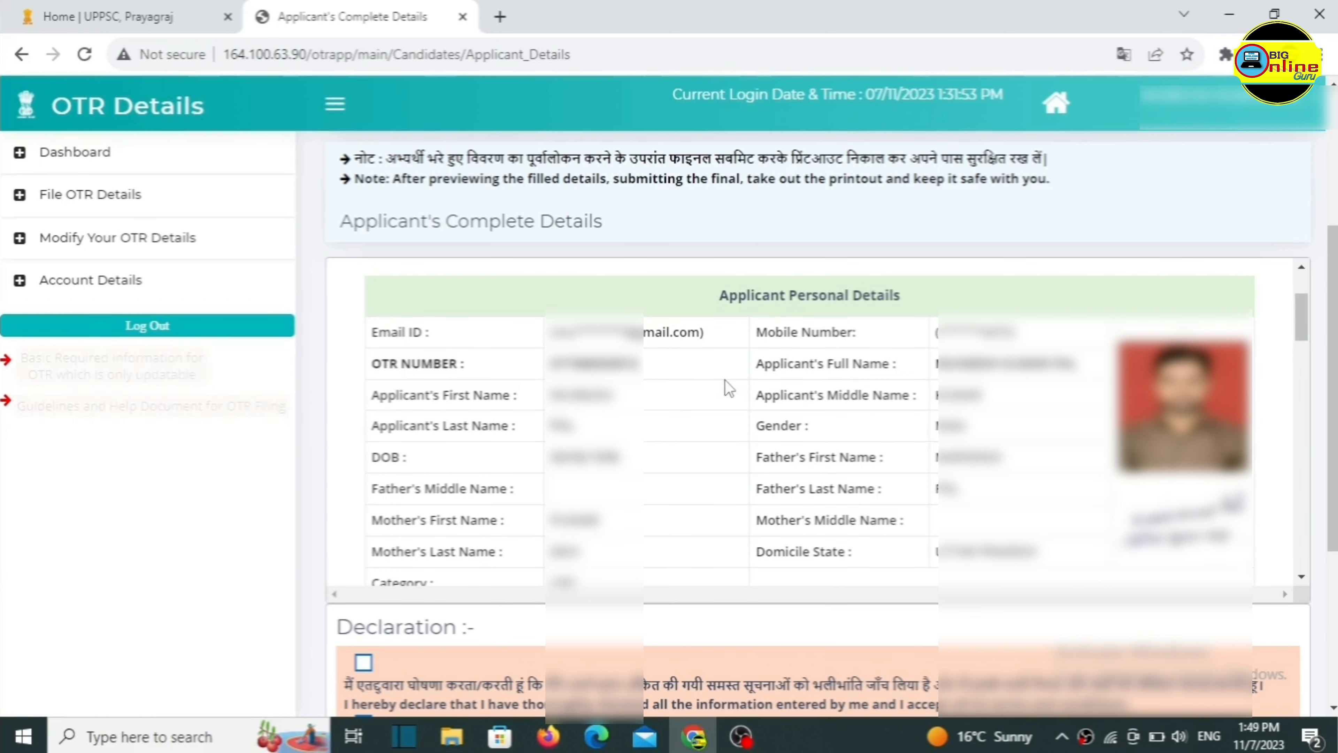
scroll(691, 422, down, 2)
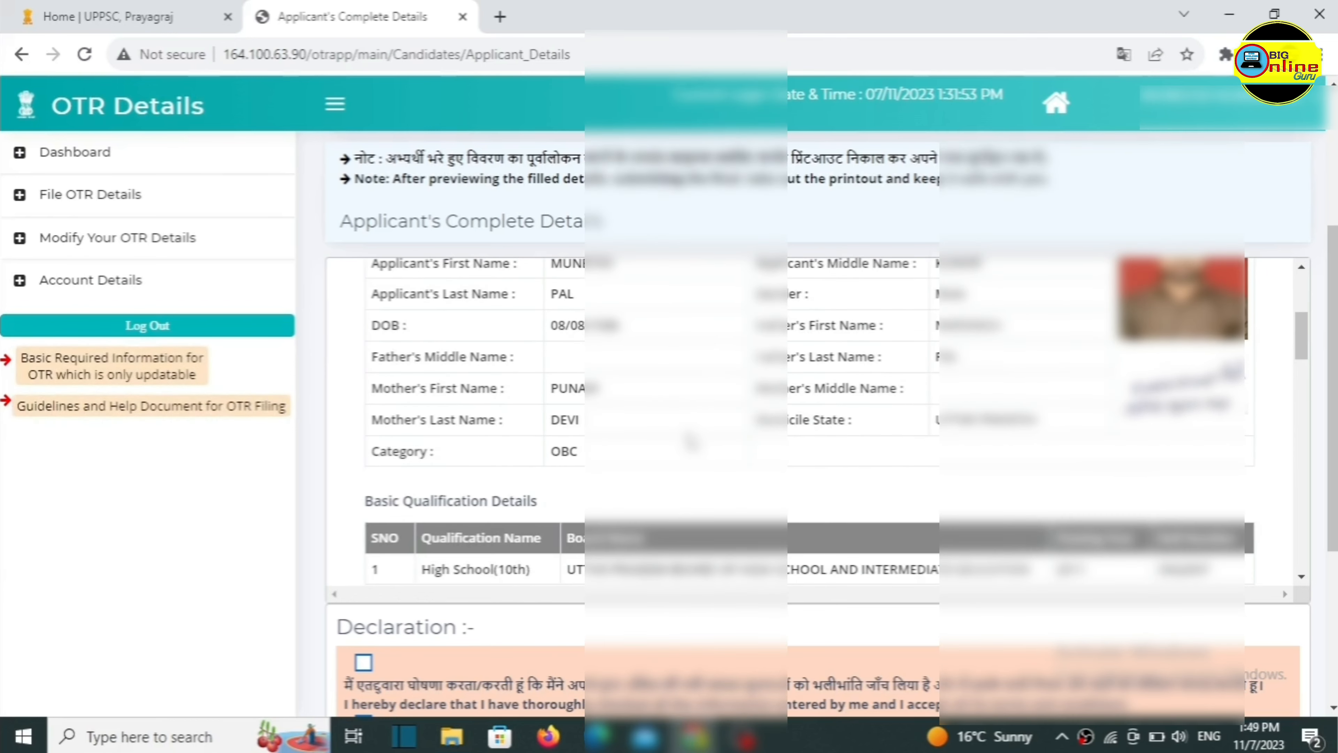
scroll(691, 443, down, 8)
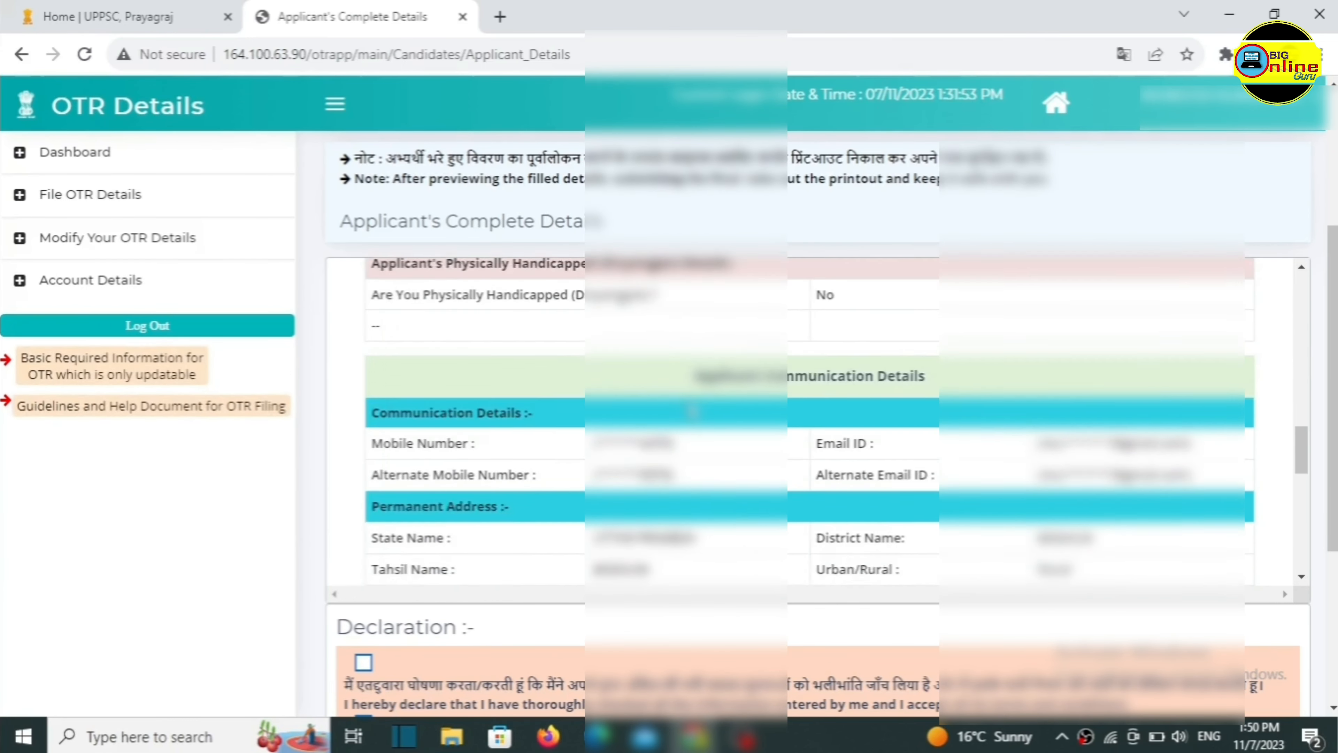
scroll(693, 412, down, 2)
scroll(704, 402, down, 3)
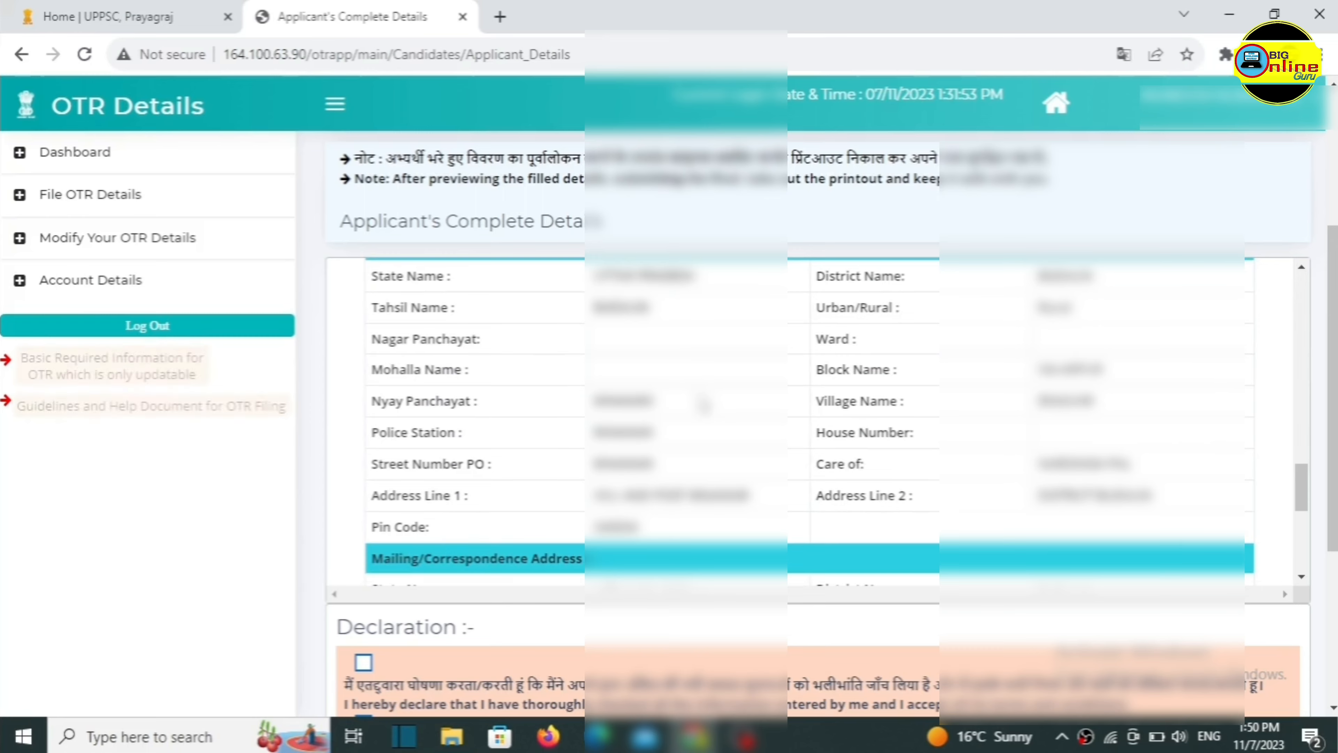
scroll(704, 405, down, 7)
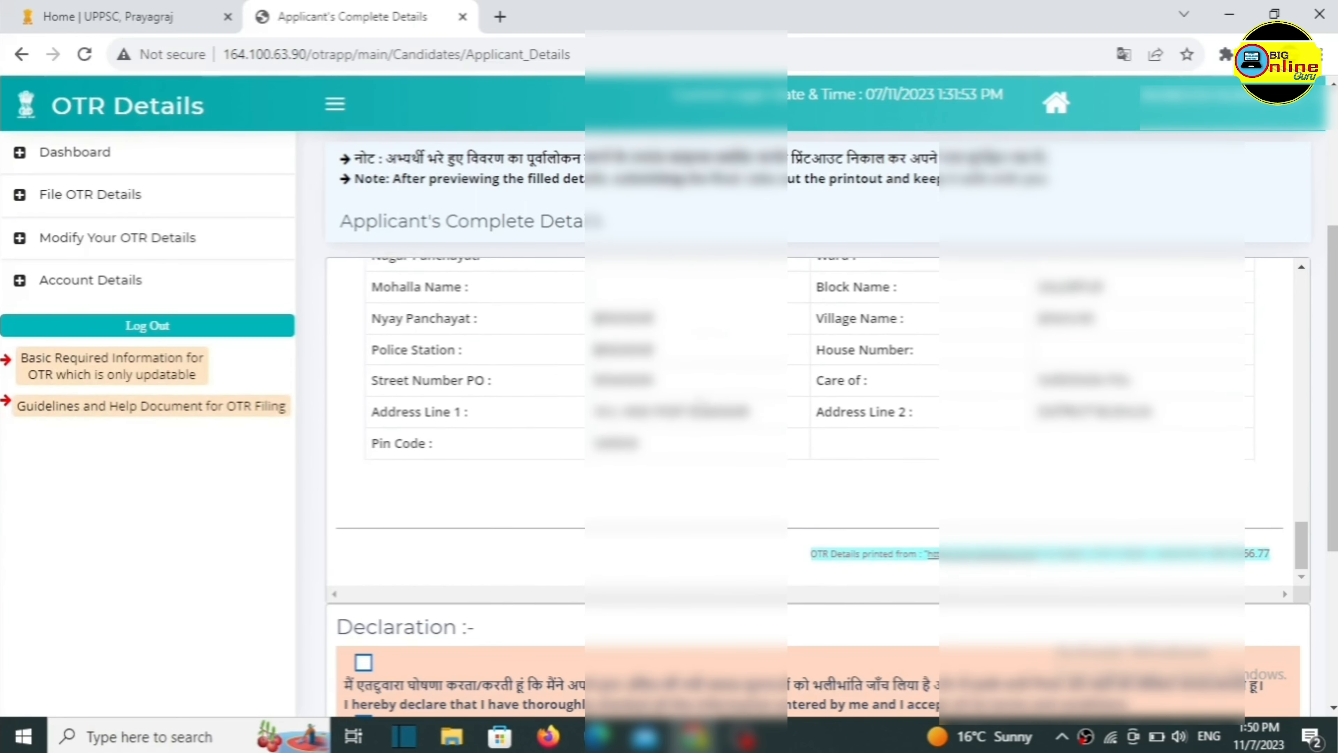
scroll(669, 453, down, 5)
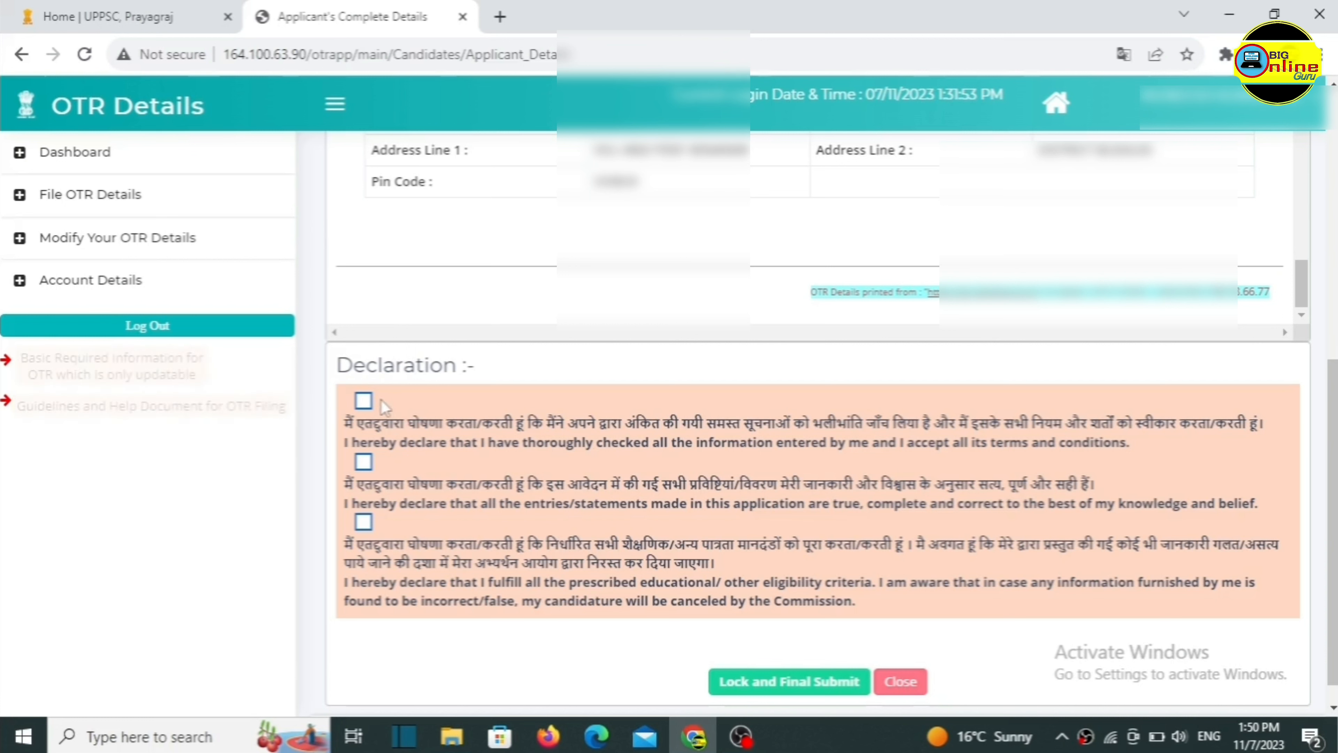
Step: Accept all three declarations, lock and finally submit the OTR details, and confirm the submission
click(363, 404)
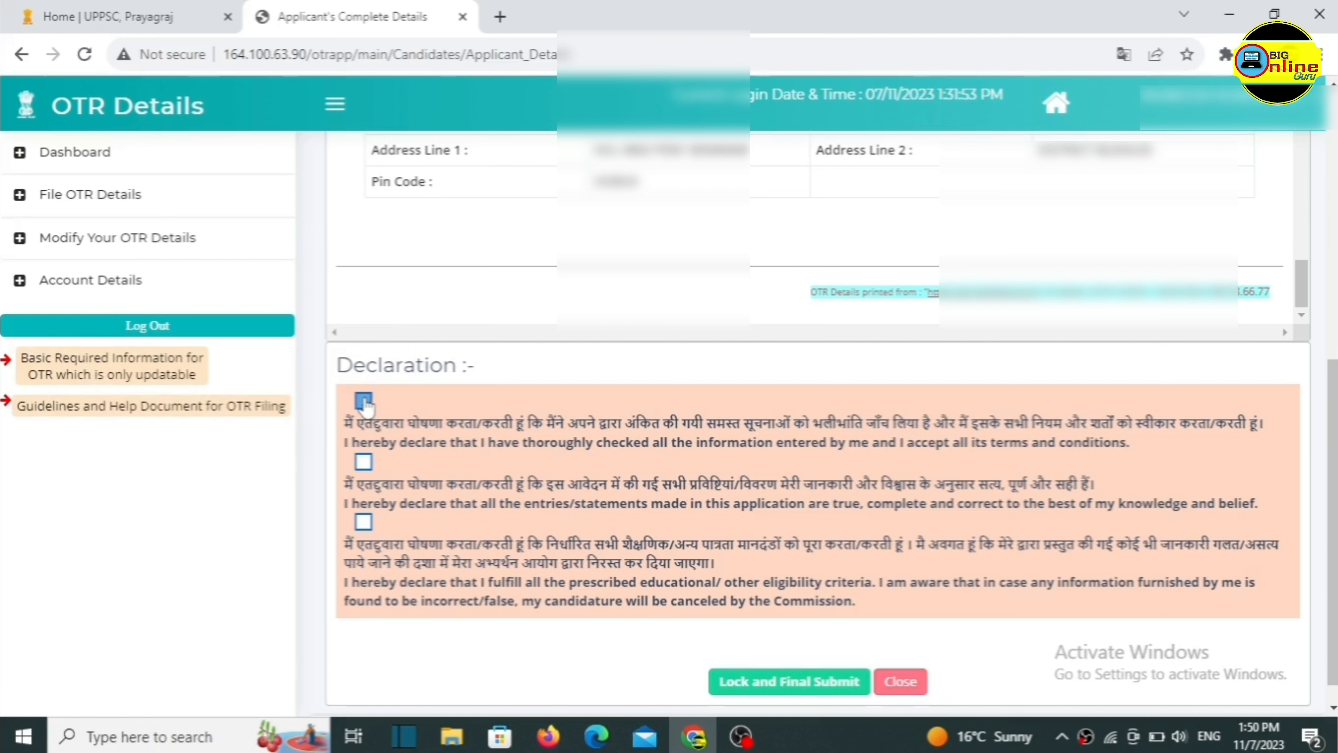
click(363, 461)
click(363, 522)
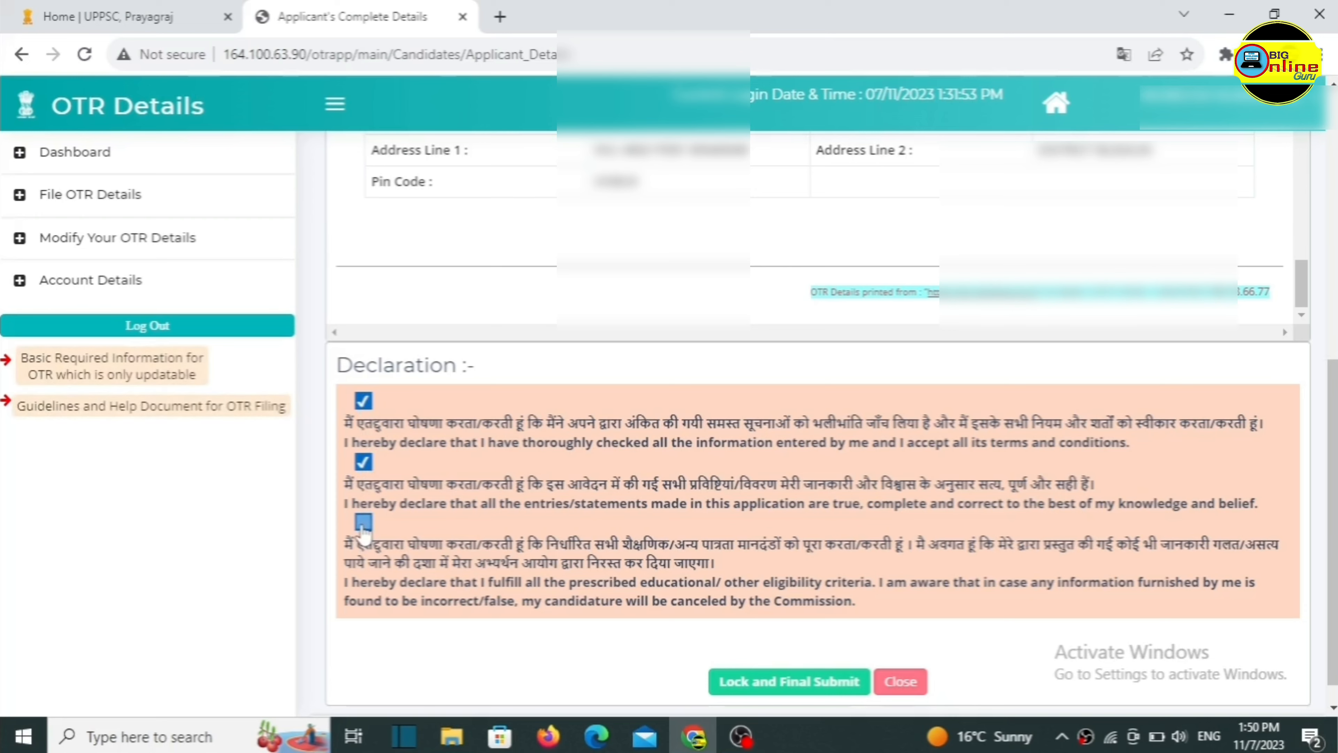
scroll(659, 464, down, 1)
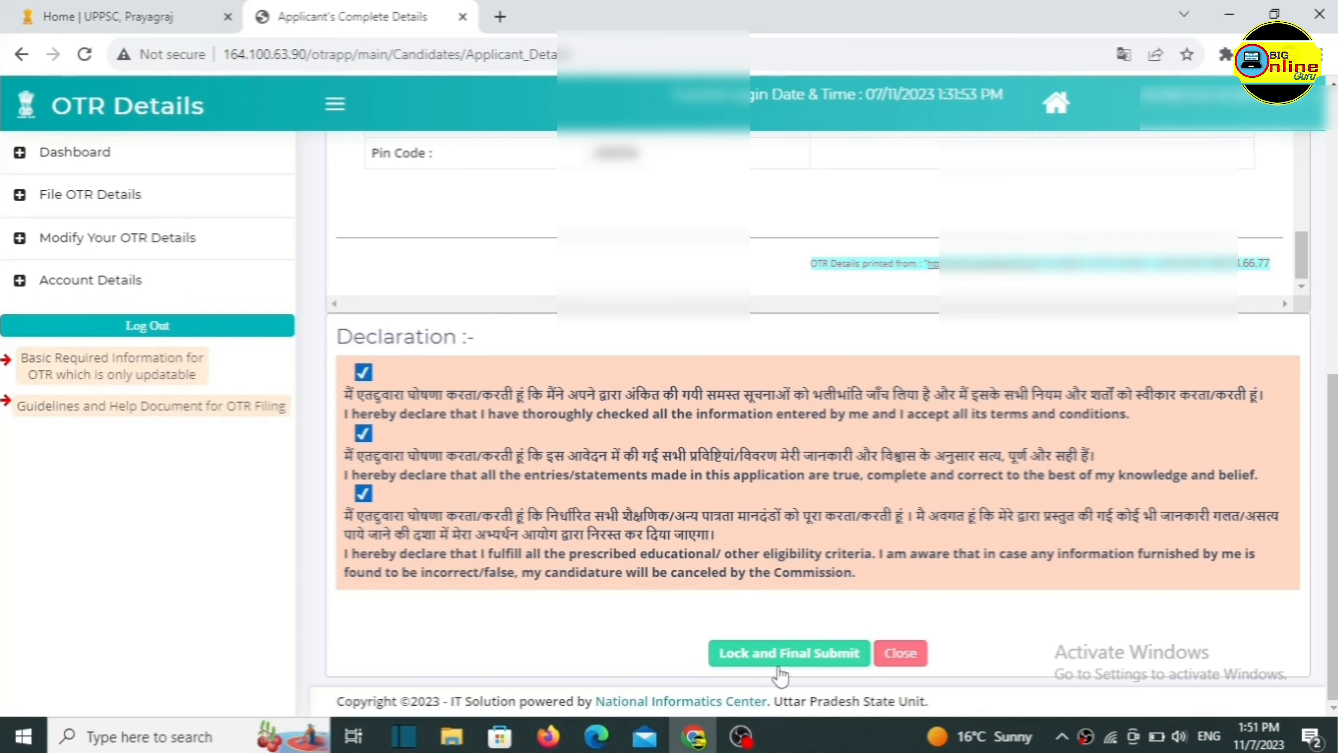
click(787, 660)
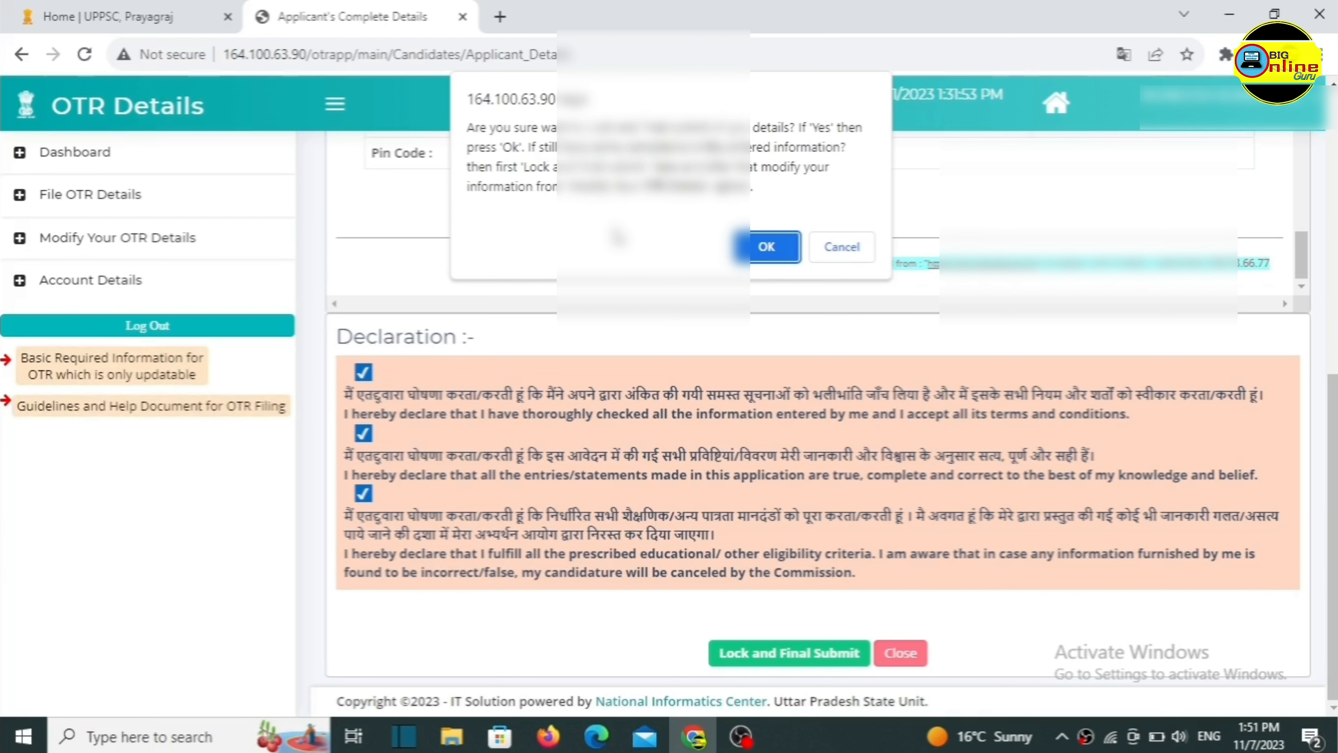
click(767, 242)
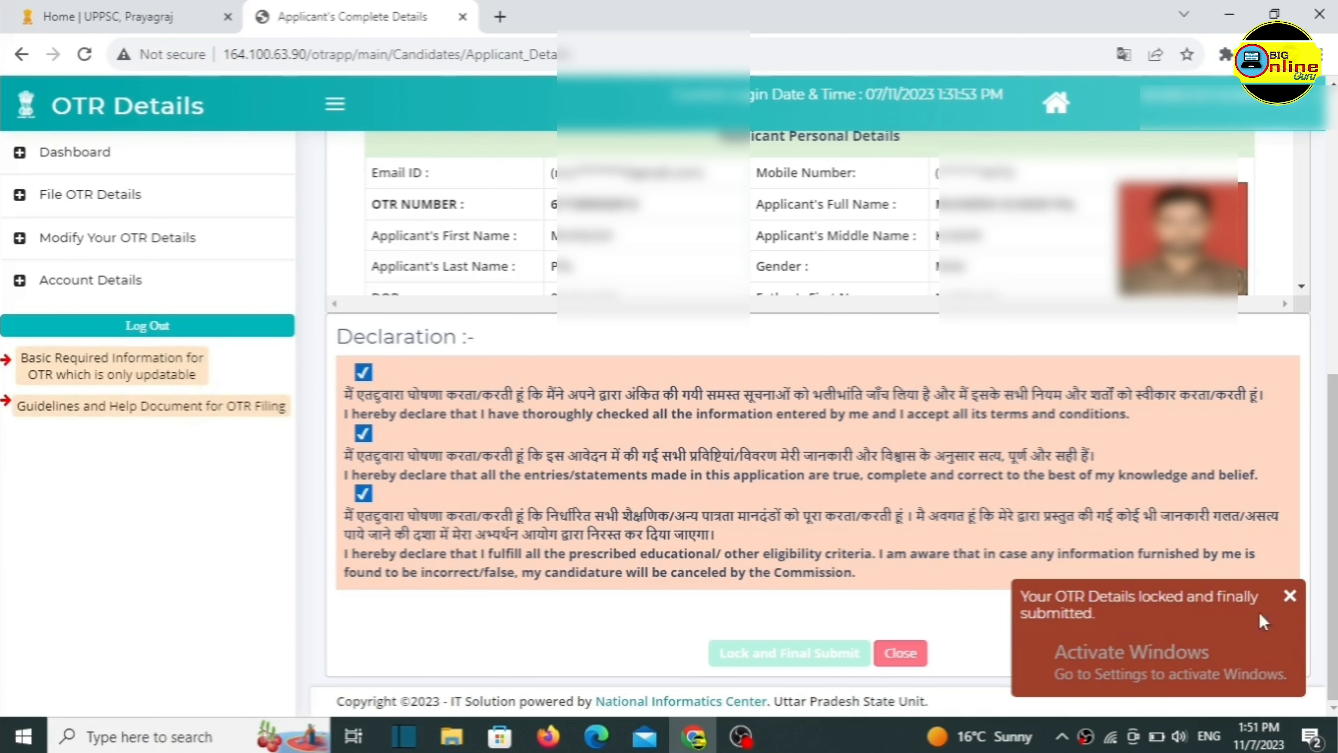
click(1290, 595)
Step: Check the status of the Lock and Final Submit section and reload the applicant's complete details
scroll(925, 559, up, 10)
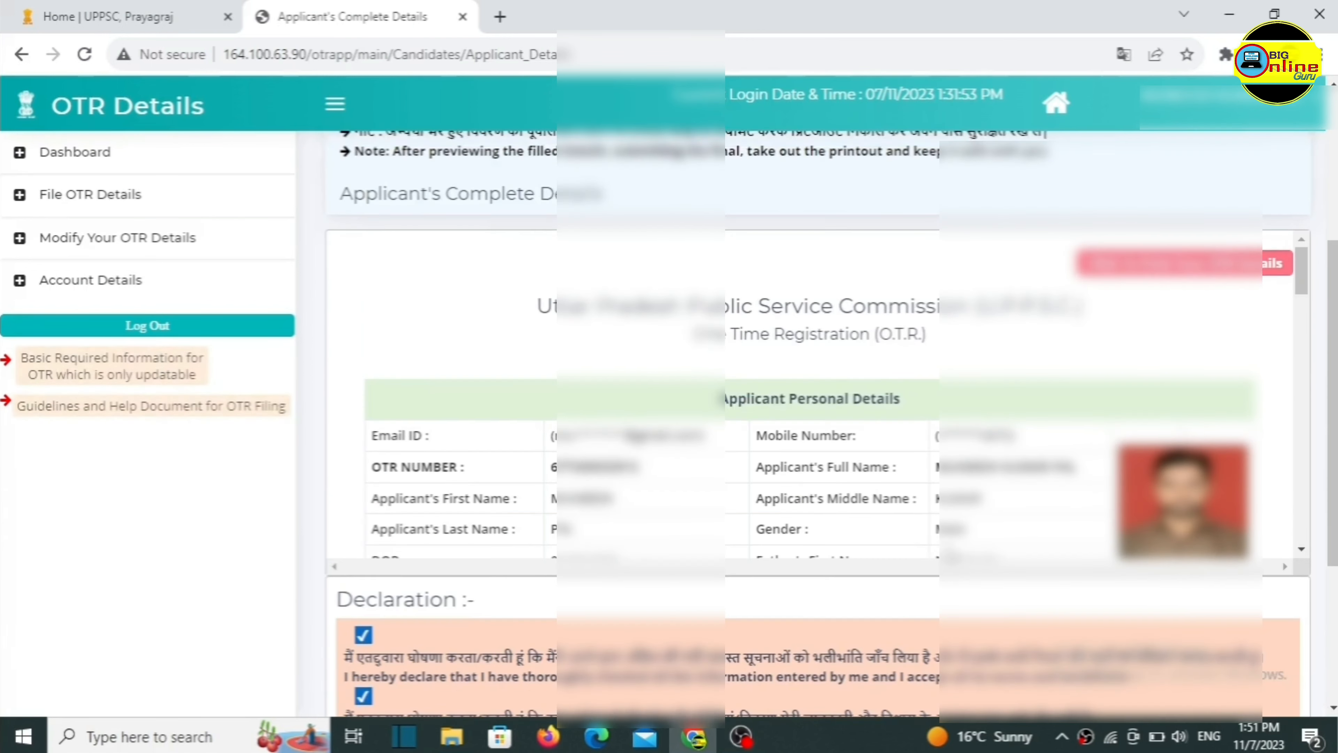
scroll(938, 514, down, 2)
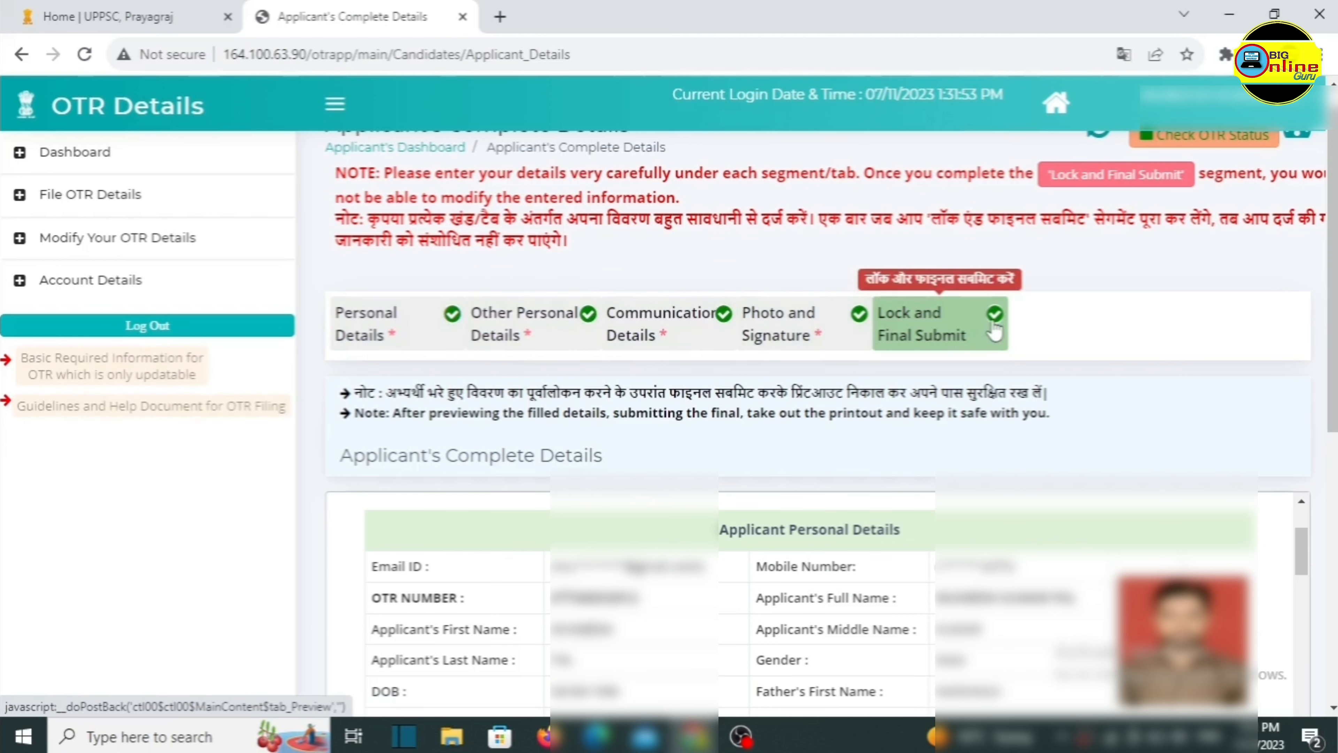
click(1005, 330)
scroll(1269, 328, down, 2)
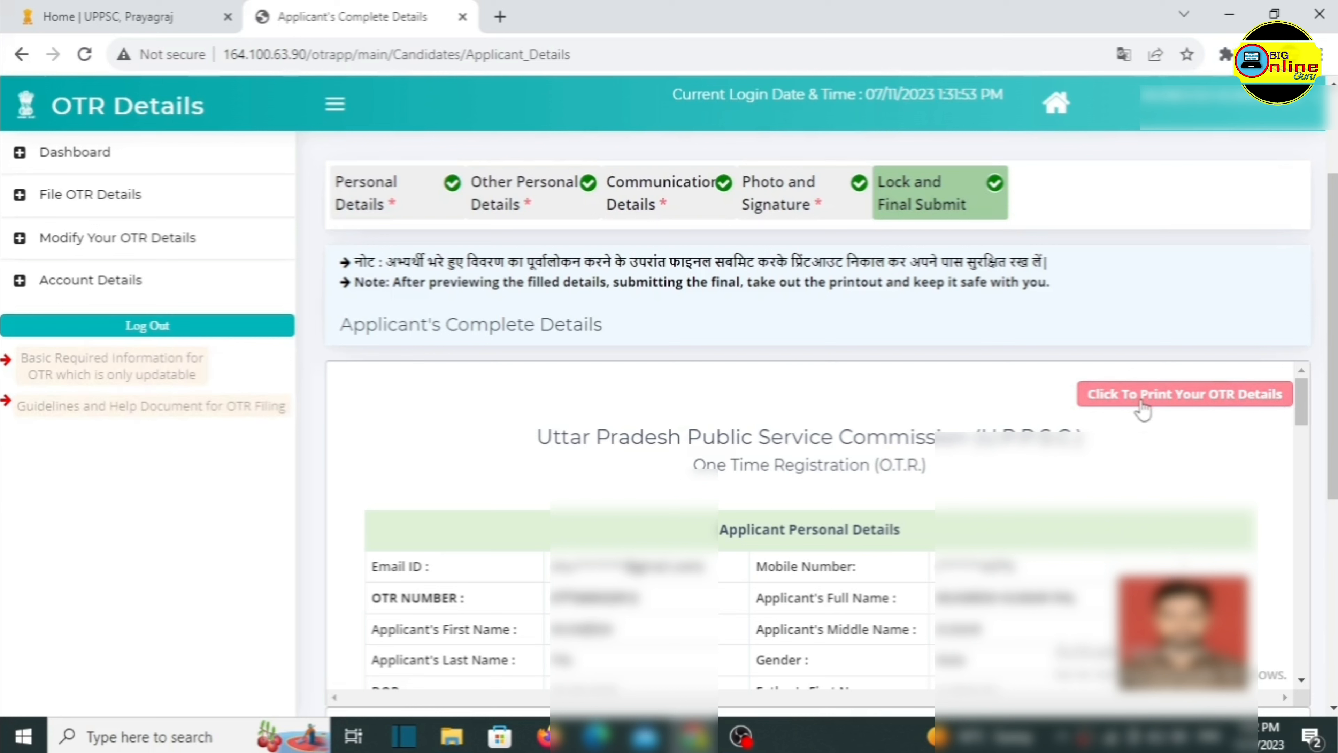
Step: Open the print preview of the OTR details with Save as PDF as the destination and examine its pages
click(1140, 403)
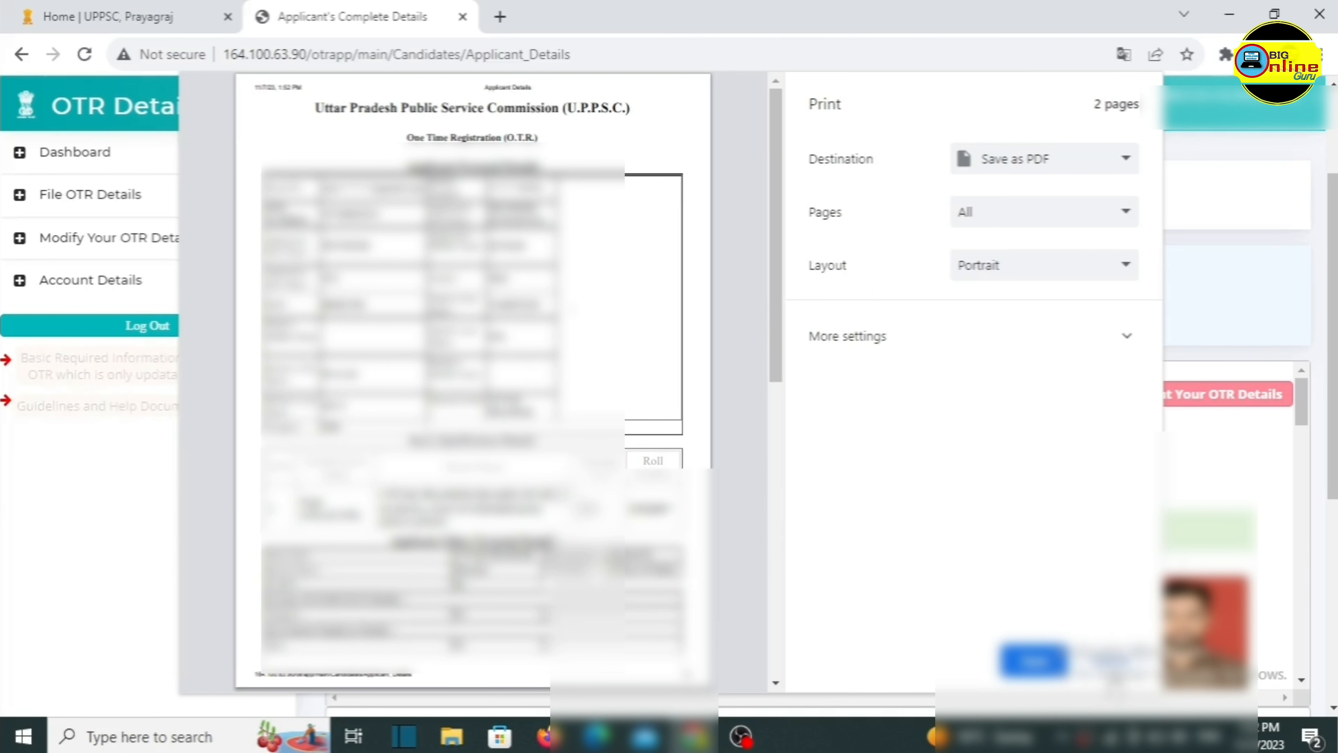
click(1112, 661)
click(1185, 398)
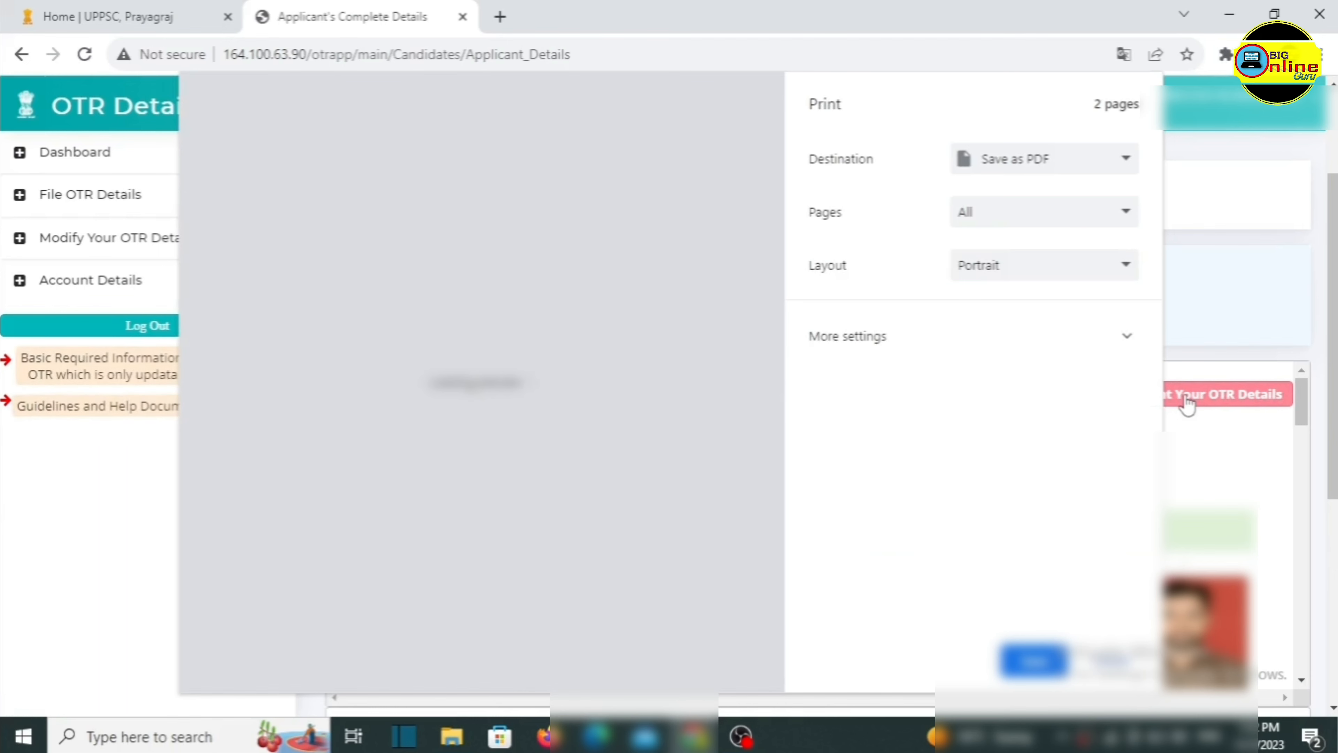
scroll(635, 437, down, 10)
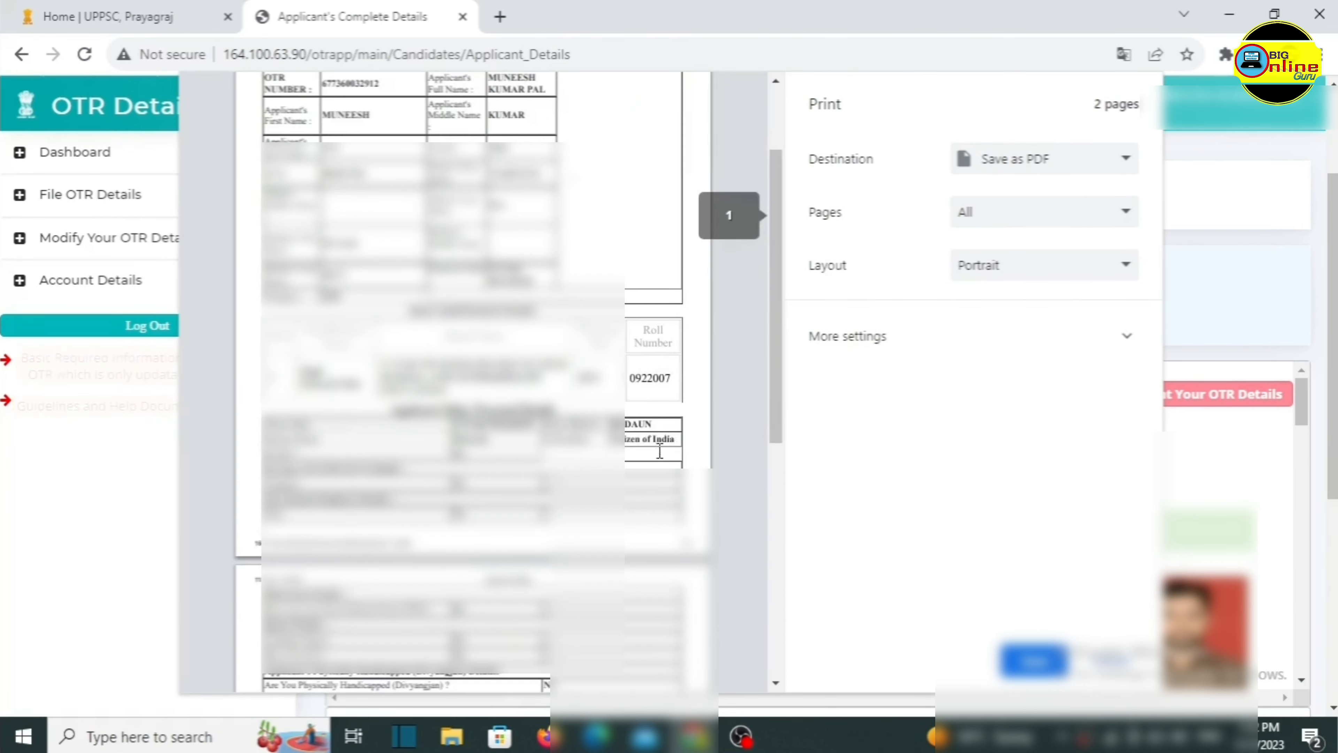
scroll(472, 380, up, 10)
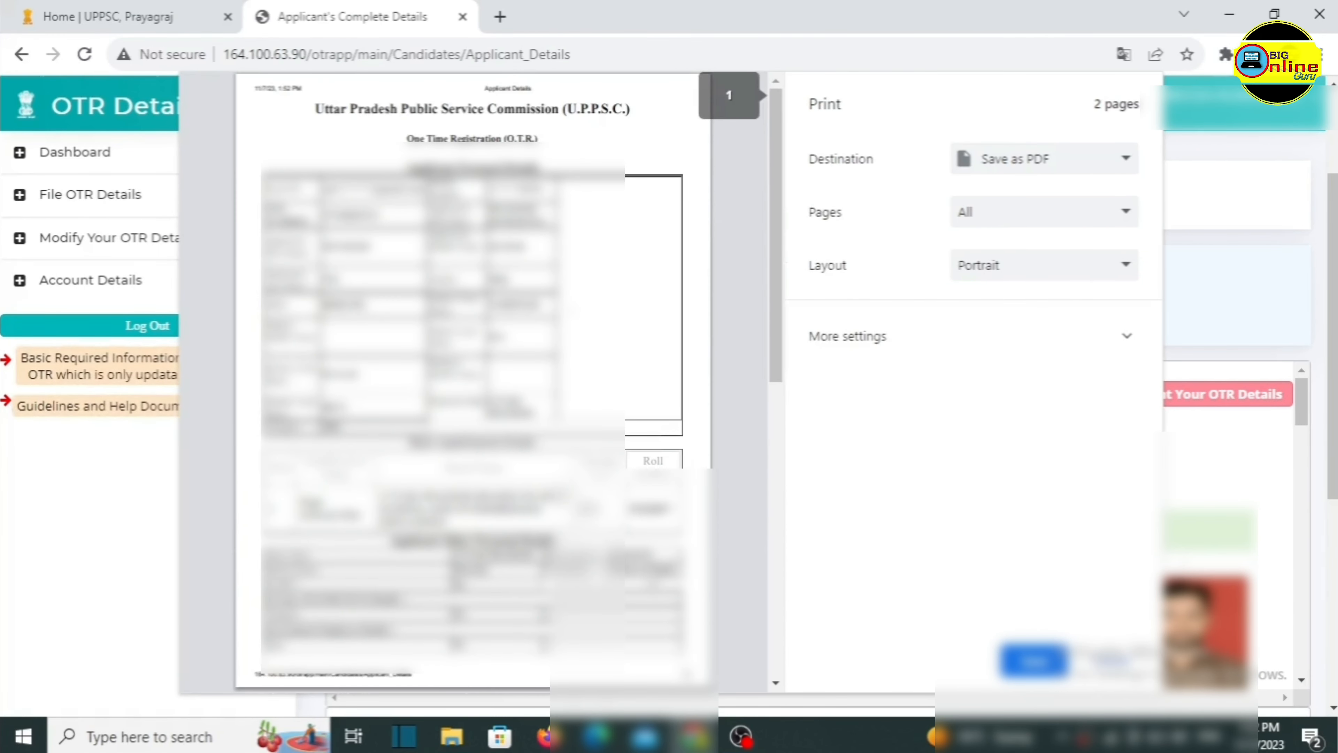
Step: Close the print preview and open the applicant dashboard to check the current status of the OTR segments
key(Escape)
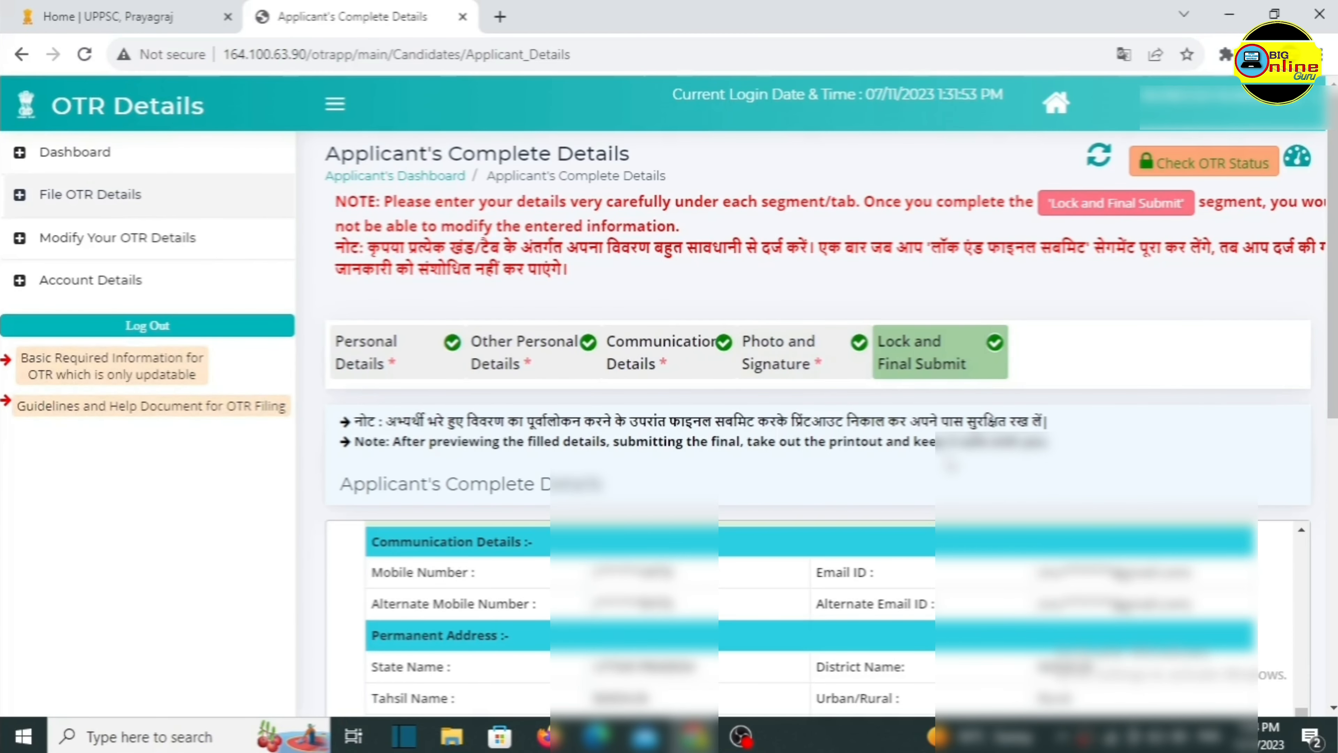
click(75, 155)
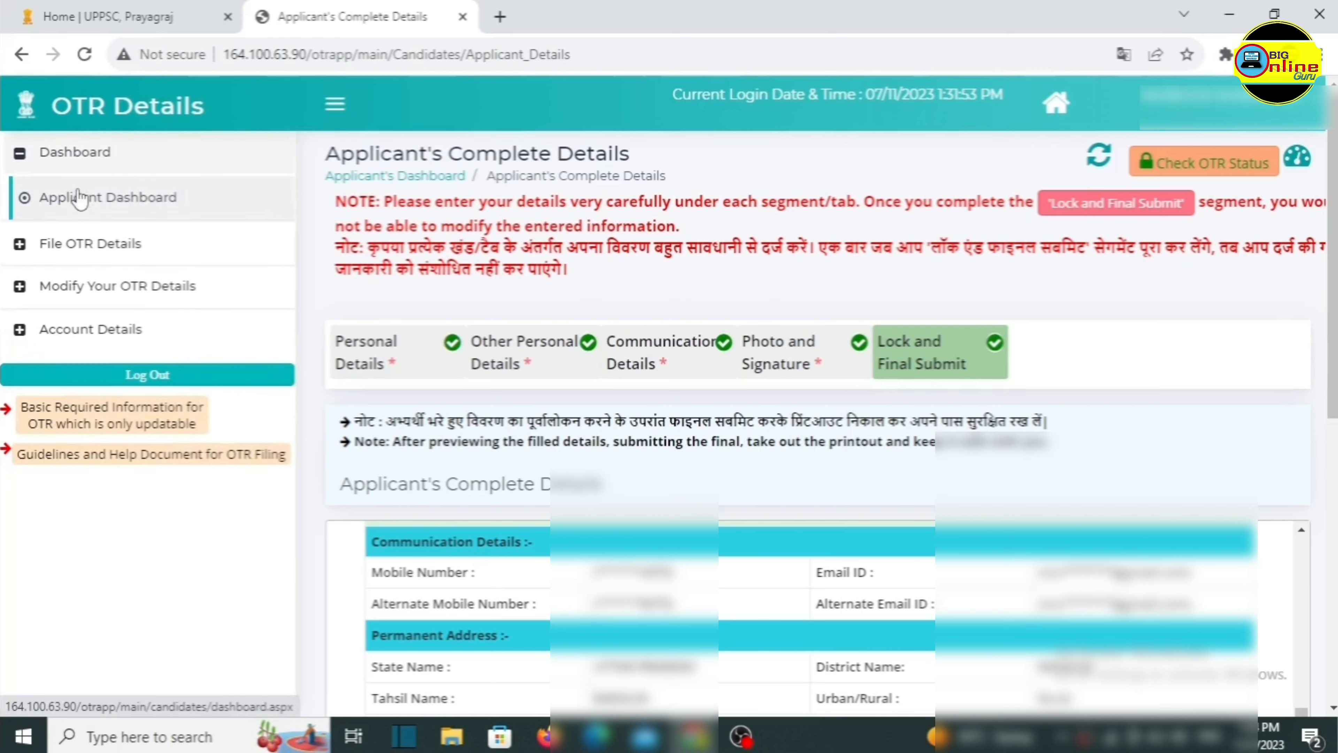
click(80, 198)
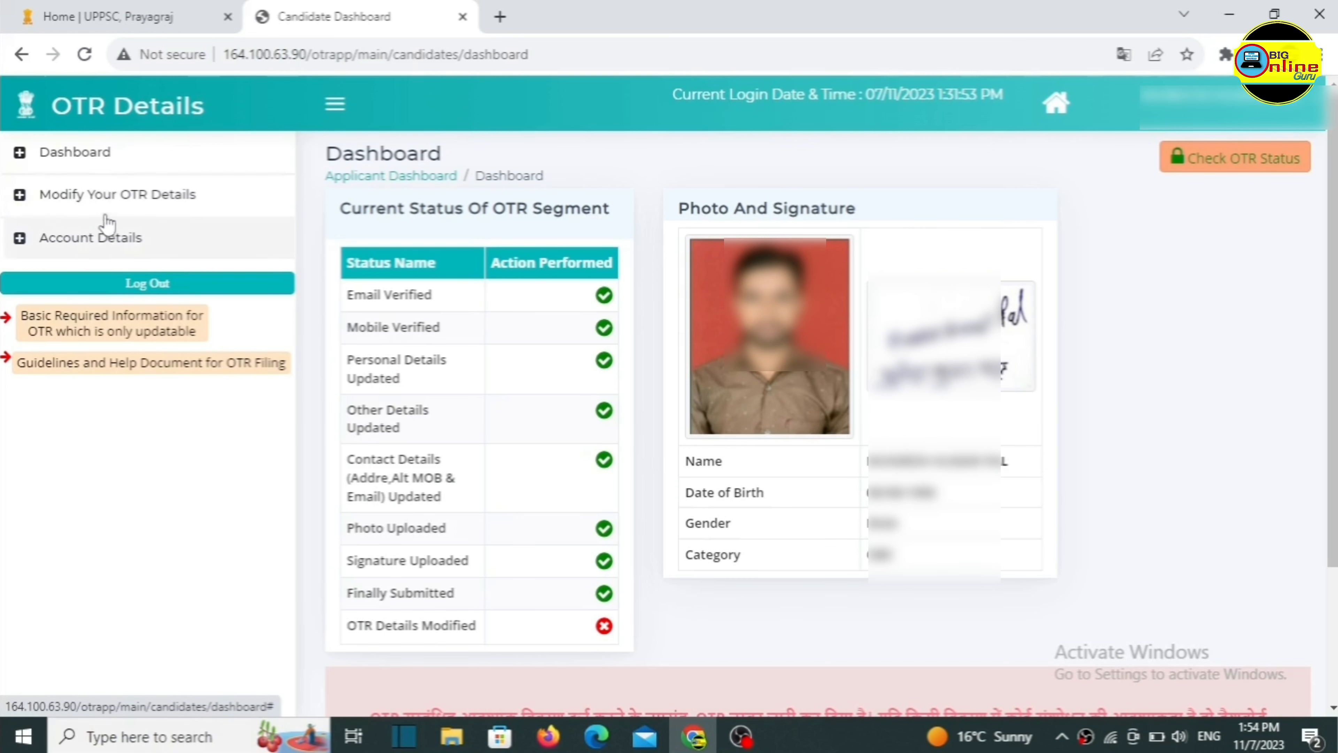
click(108, 240)
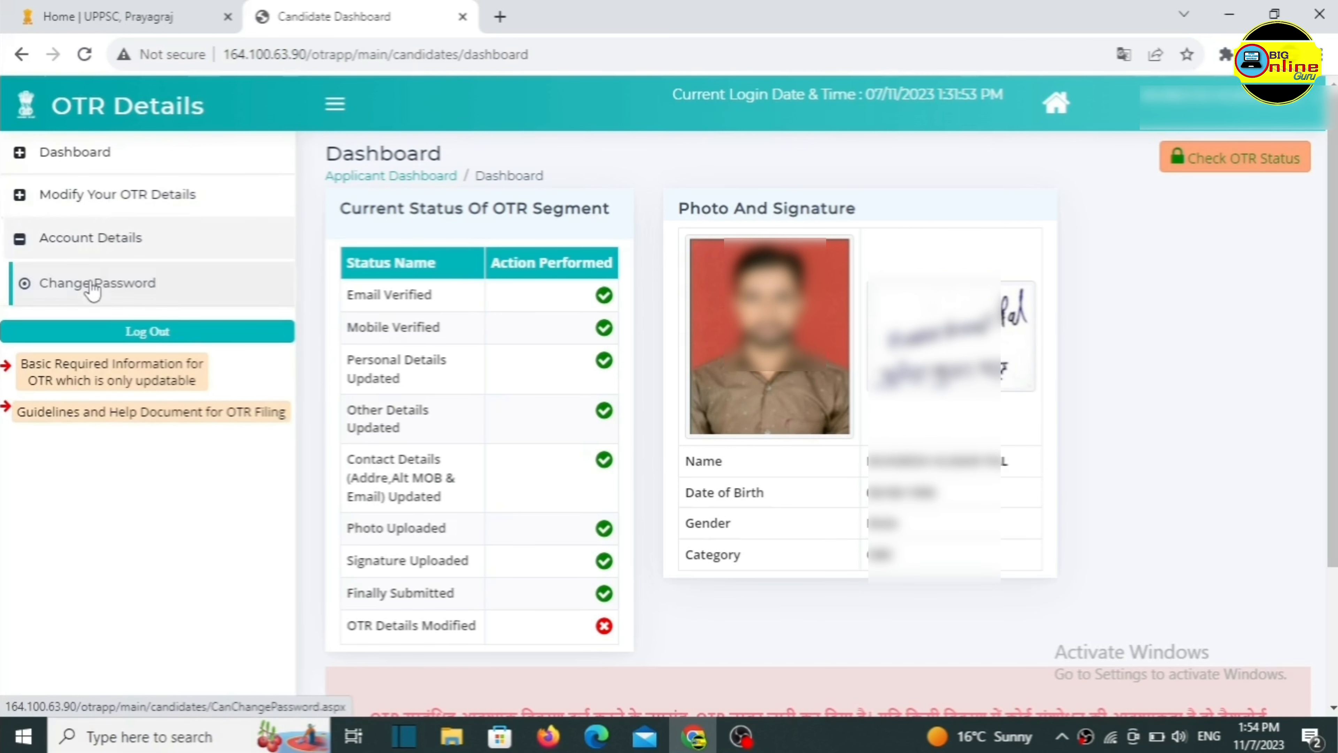
click(96, 200)
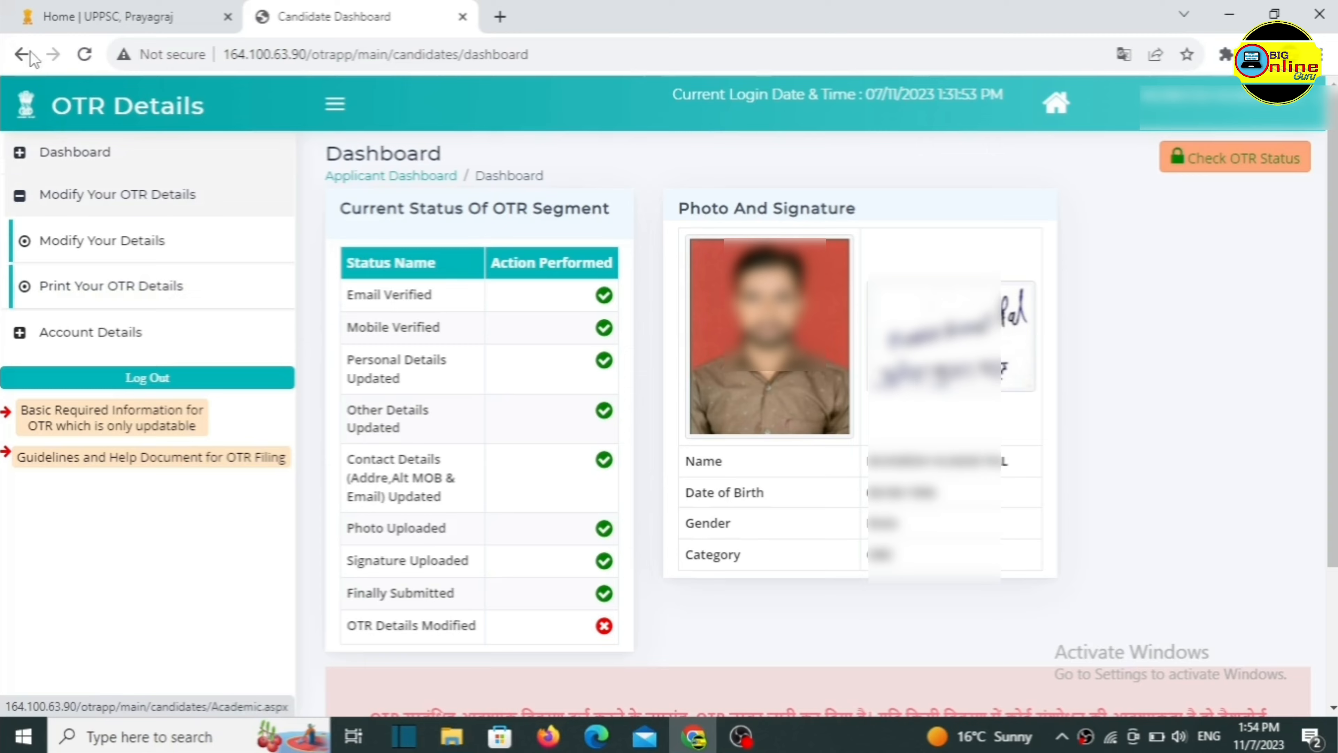
click(20, 58)
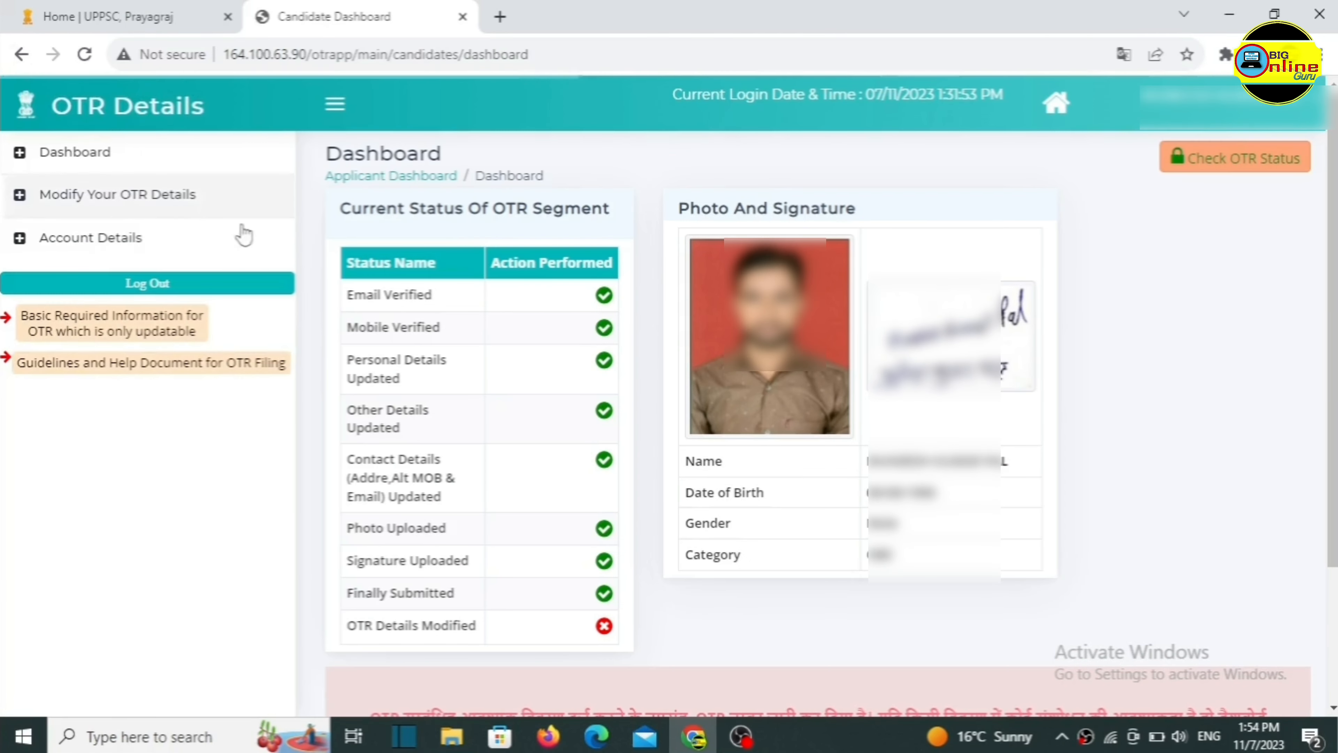